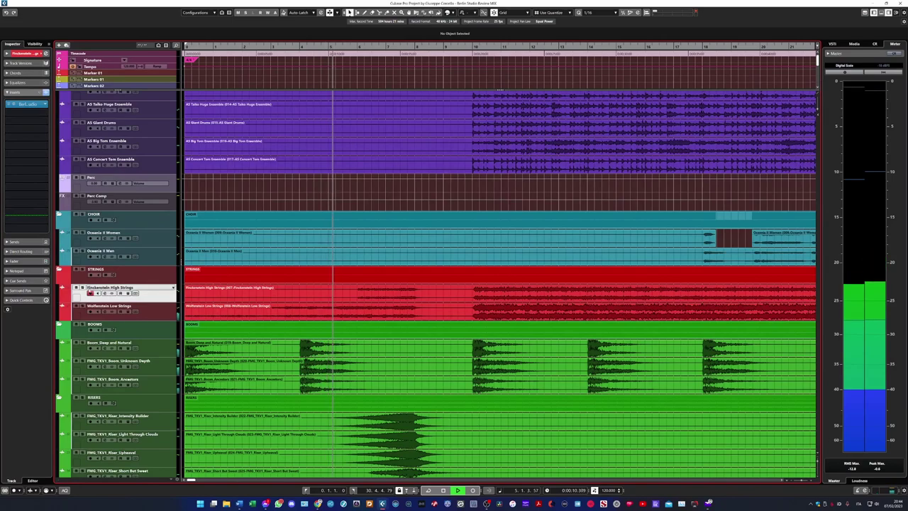
- Review the Berlin Studio insert settings on the Finckenstein High Strings and AS Taiko Full Ensemble tracks
click(29, 104)
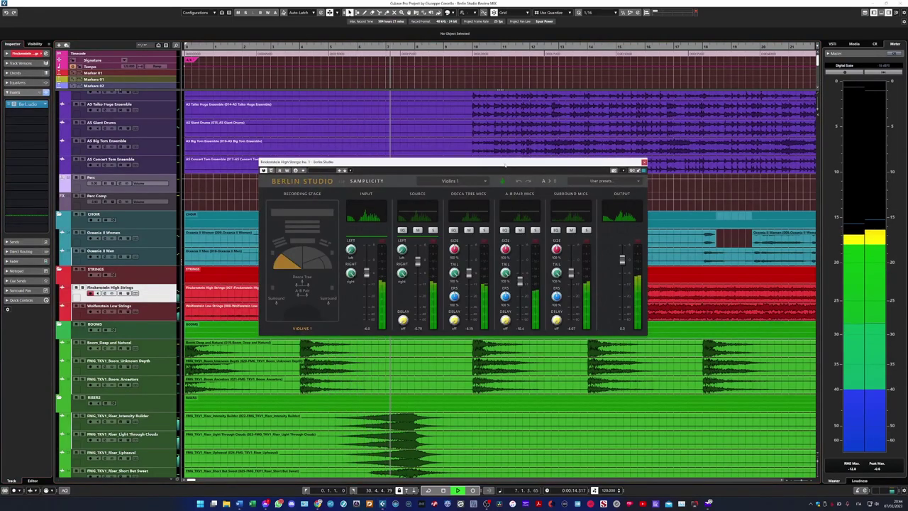
key(Escape)
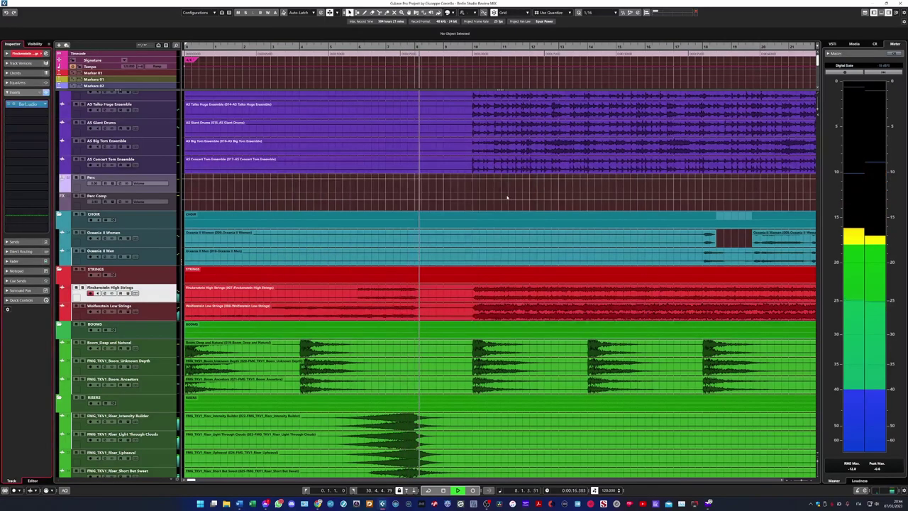
scroll(507, 199, up, 5)
click(143, 221)
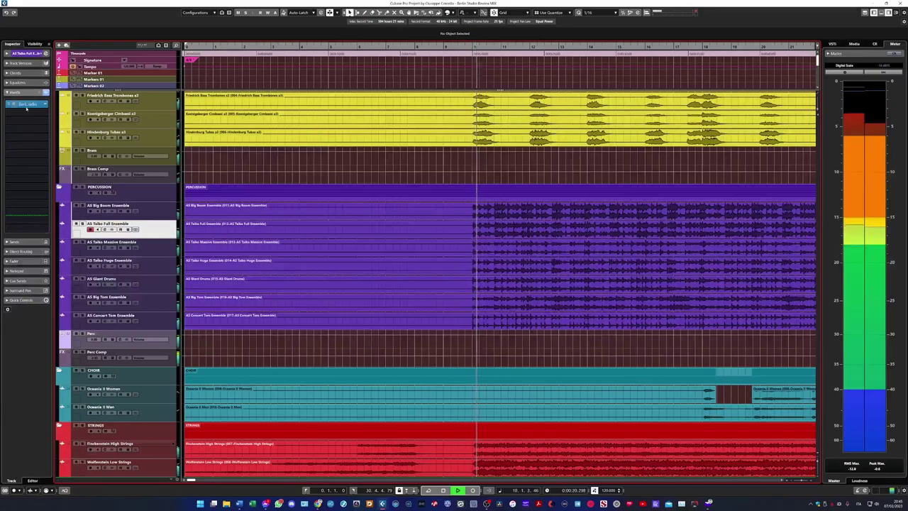
click(46, 103)
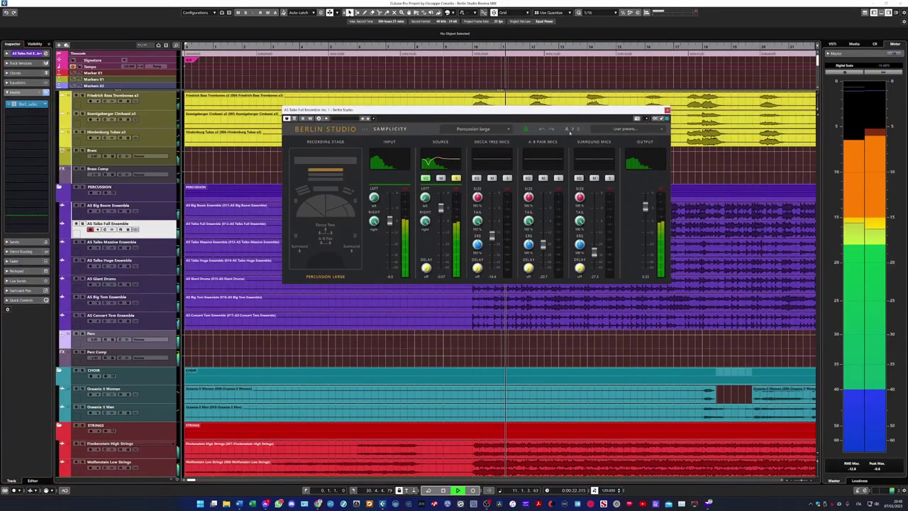
drag(525, 115, 520, 159)
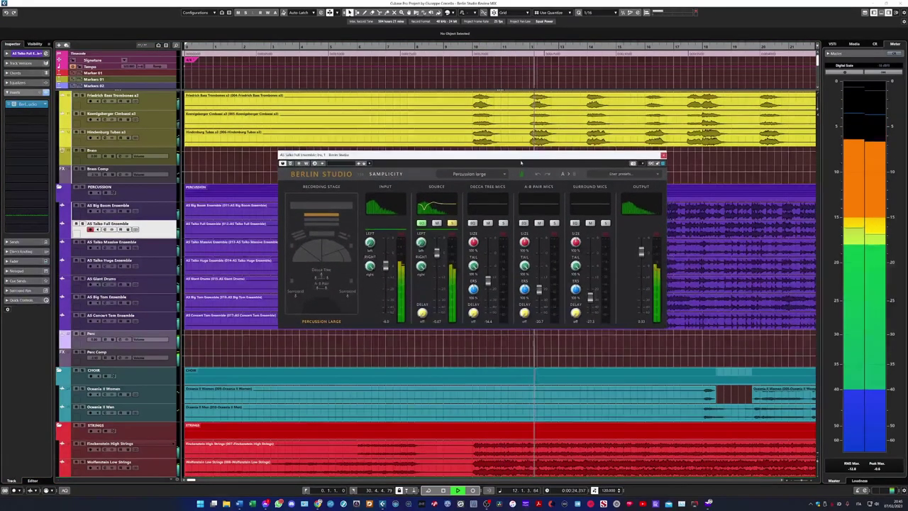
click(663, 154)
- Inspect the Berlin Studio inserts on the horns a9 track and the Friedrich Bass Trombones a3 track
scroll(663, 154, up, 3)
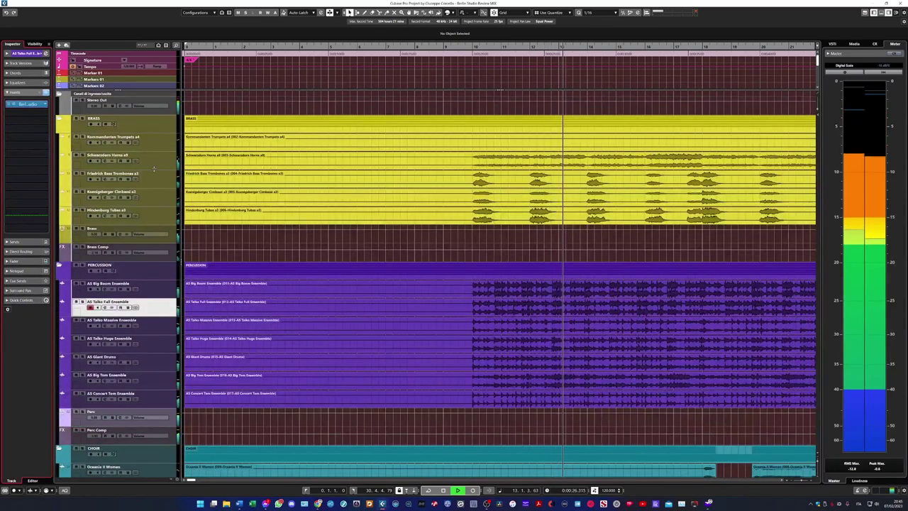
click(106, 157)
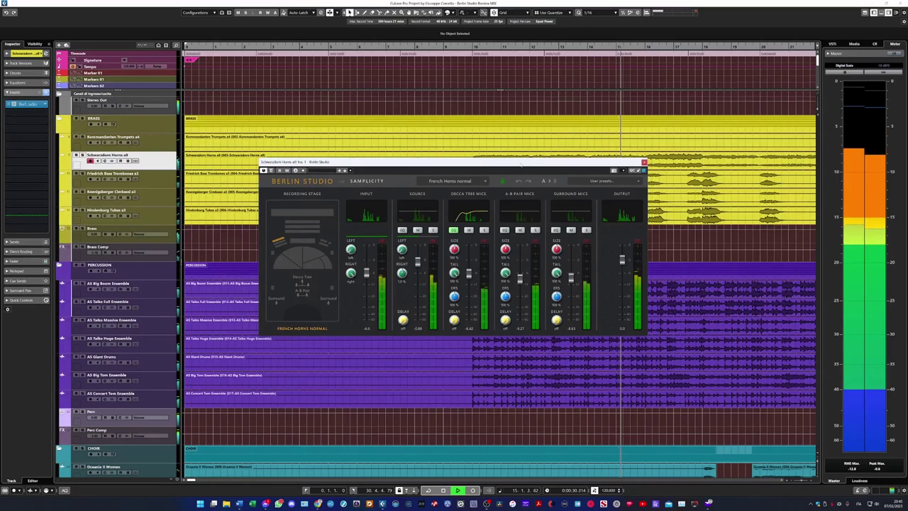
key(Escape)
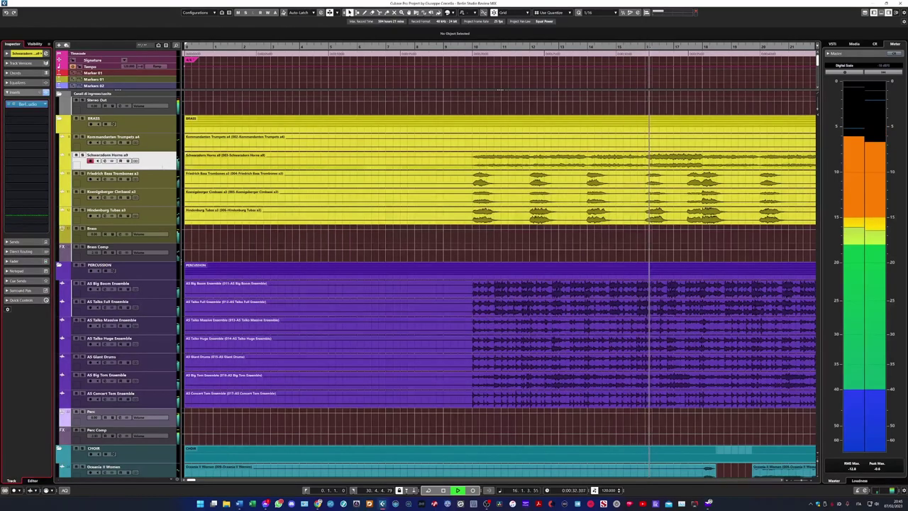
key(Down)
click(28, 104)
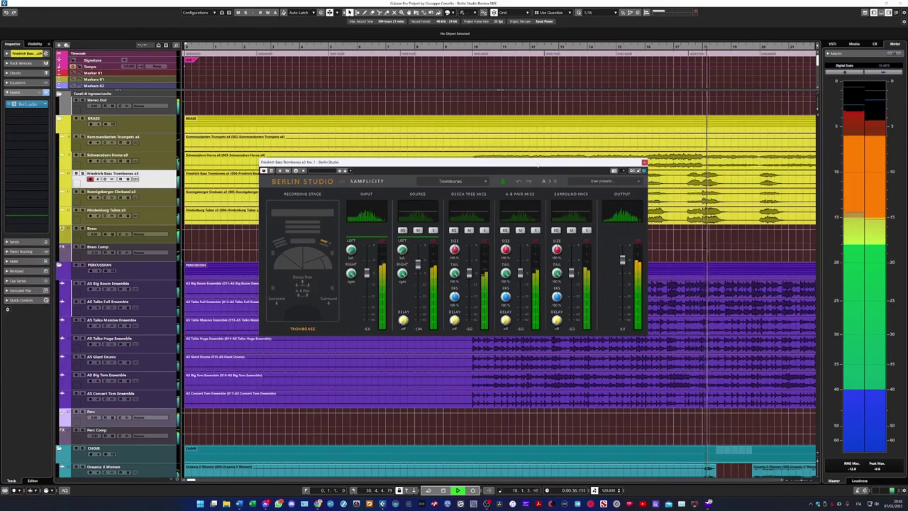
key(Escape)
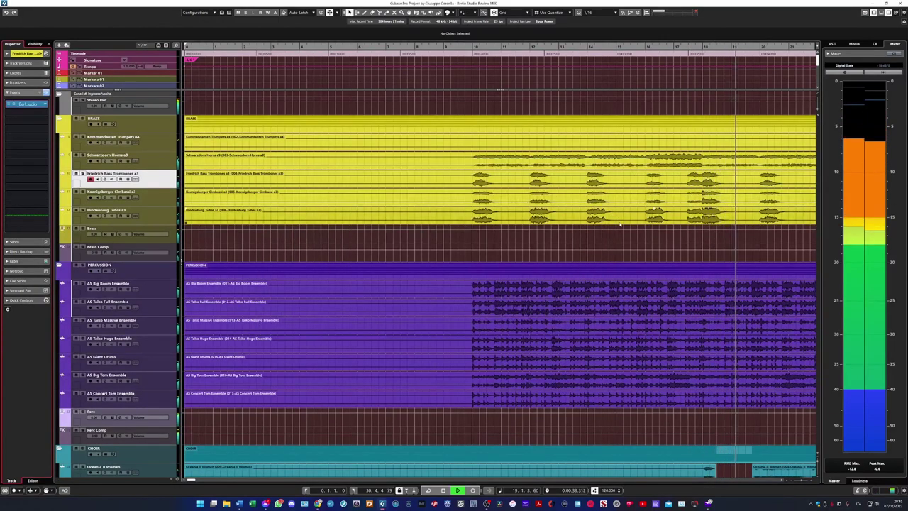
- Turn on auto-scroll to follow playback and inspect the Berlin Studio insert on the Oceania II Women choir track
key(f)
scroll(618, 227, down, 5)
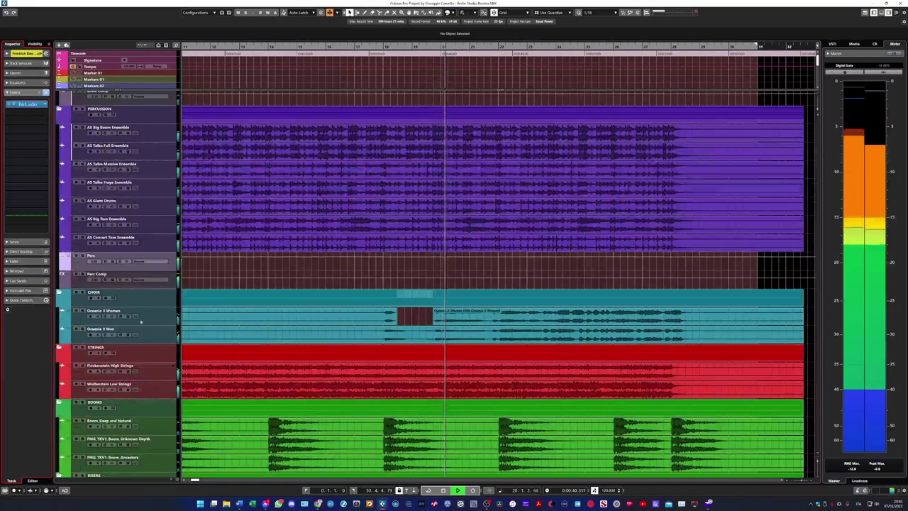
click(135, 318)
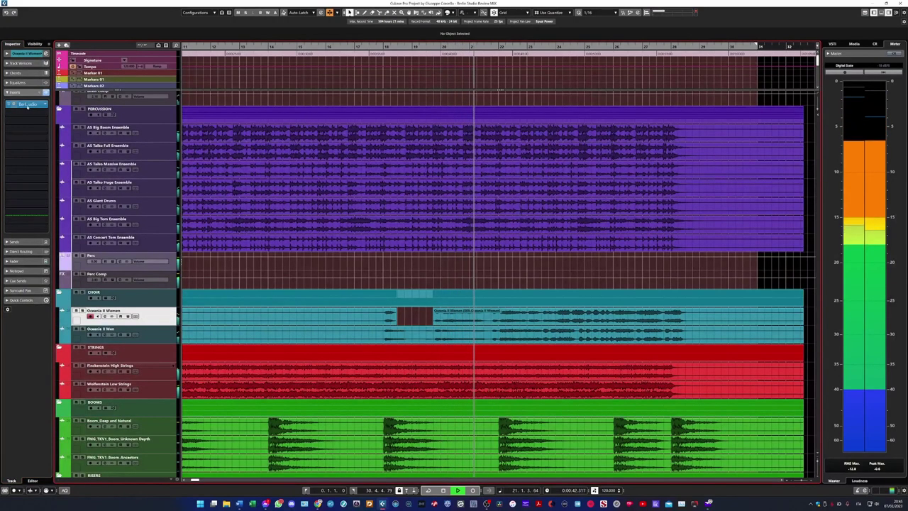
click(29, 103)
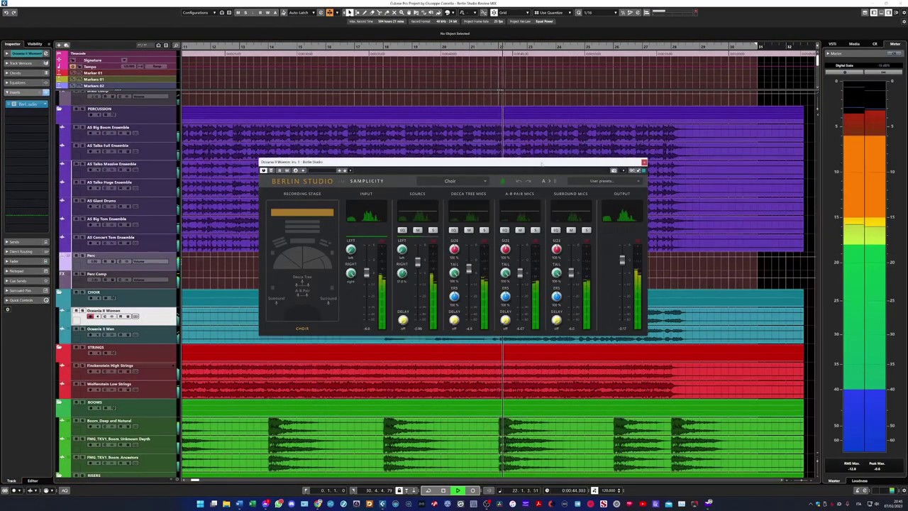
click(643, 162)
- Check the Berlin Studio settings on the trumpets a4 track and the Hindenburg Tubas a3 track
scroll(614, 220, up, 4)
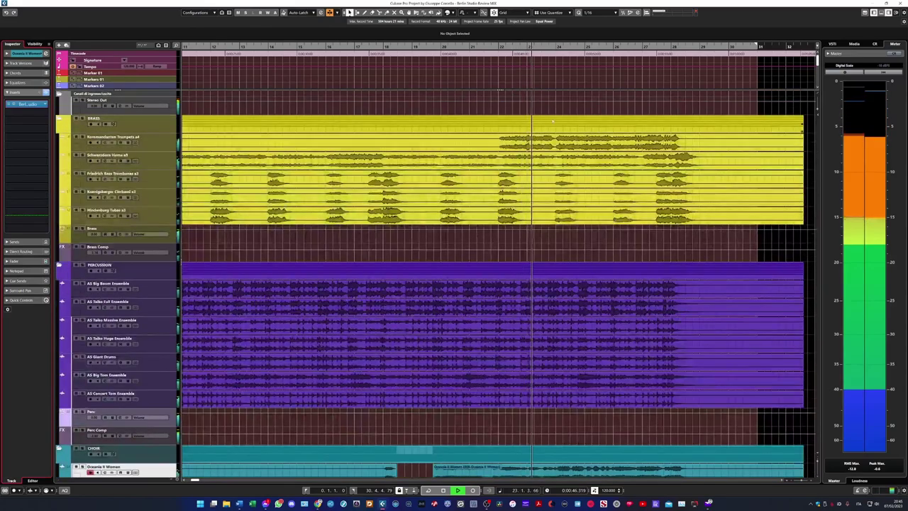
click(112, 132)
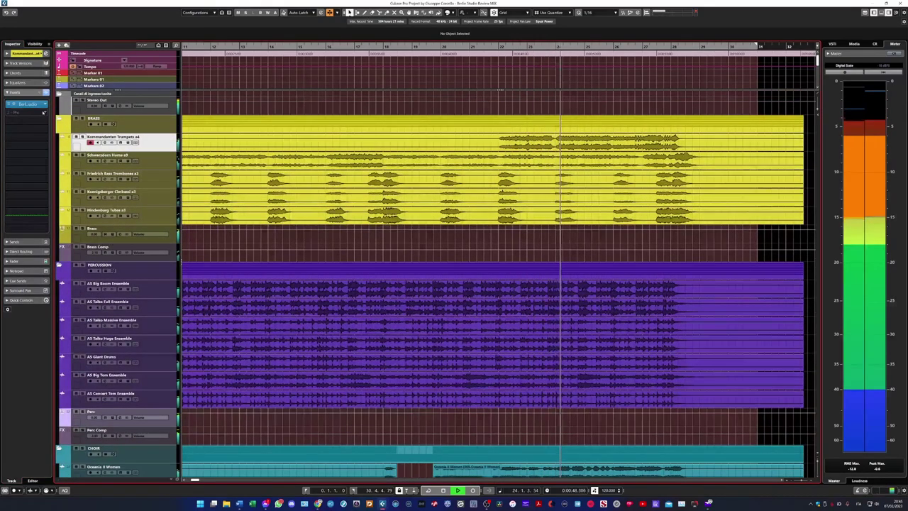
click(28, 104)
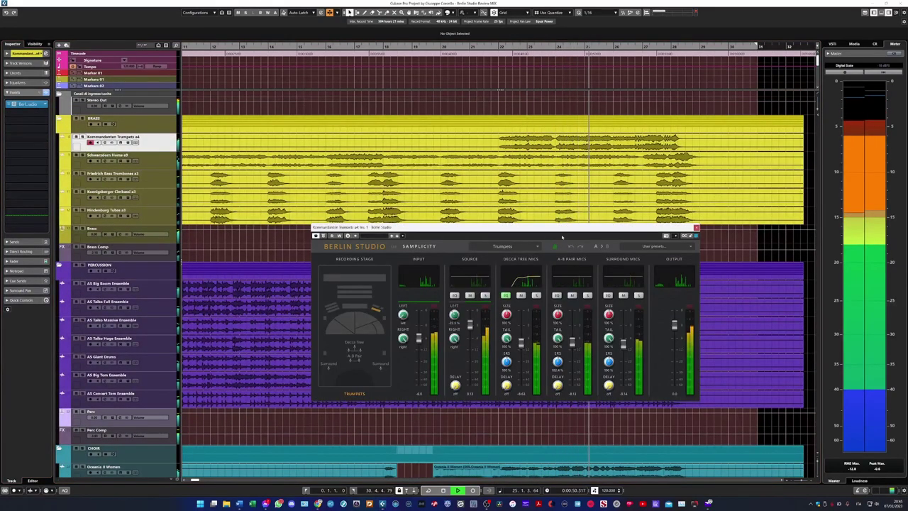
key(ctrl+w)
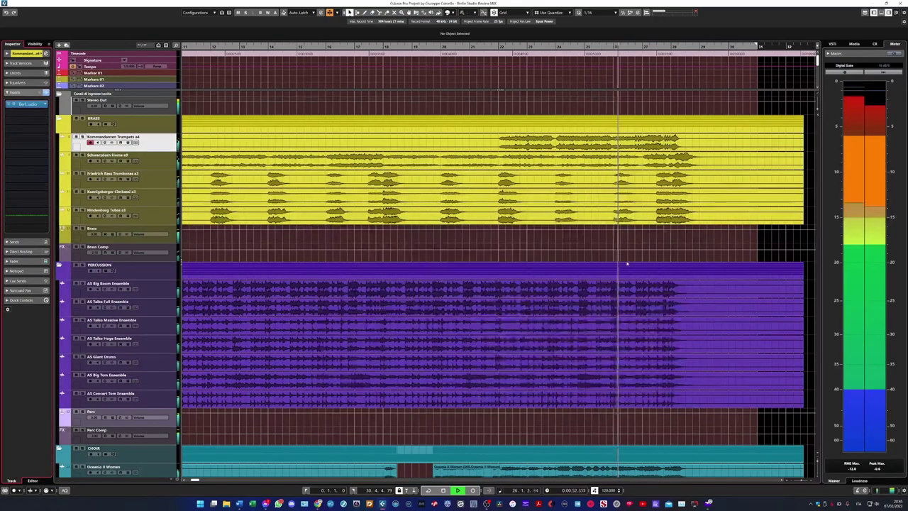
click(155, 220)
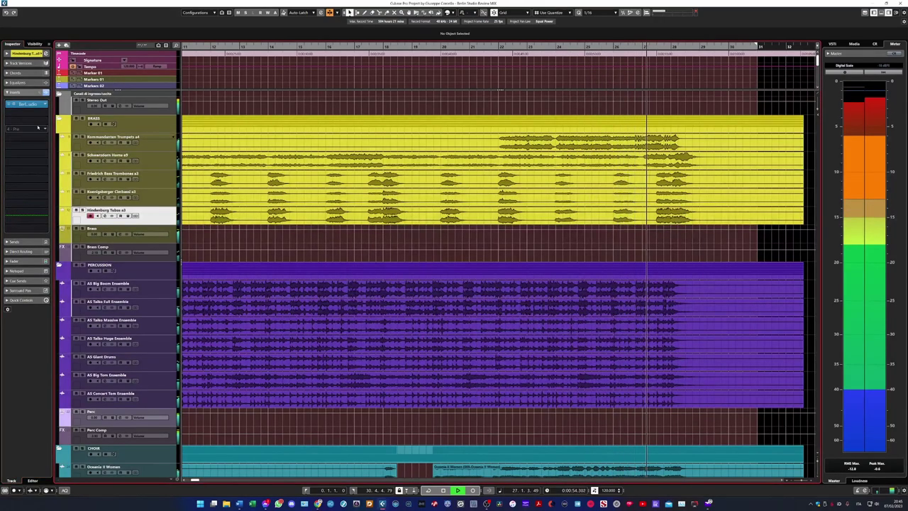
click(29, 103)
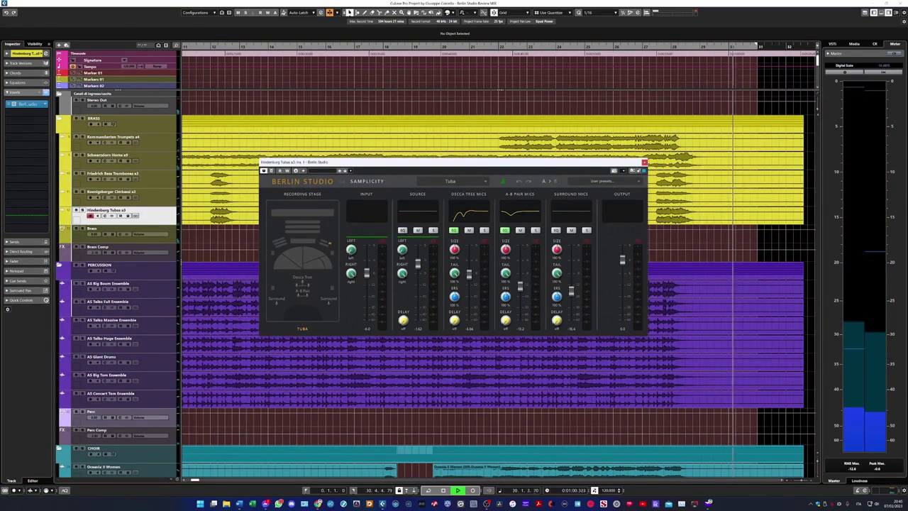
click(645, 162)
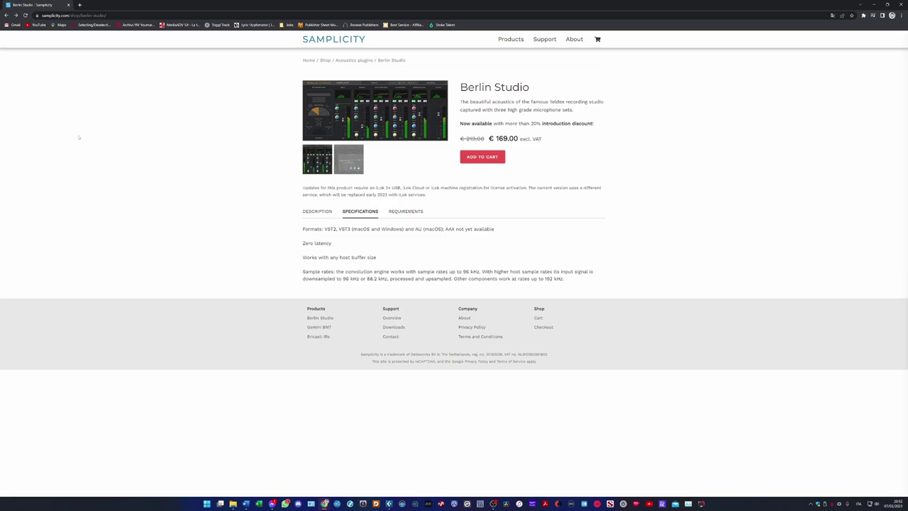
- Read the system requirements and the description on the Berlin Studio product page
click(405, 211)
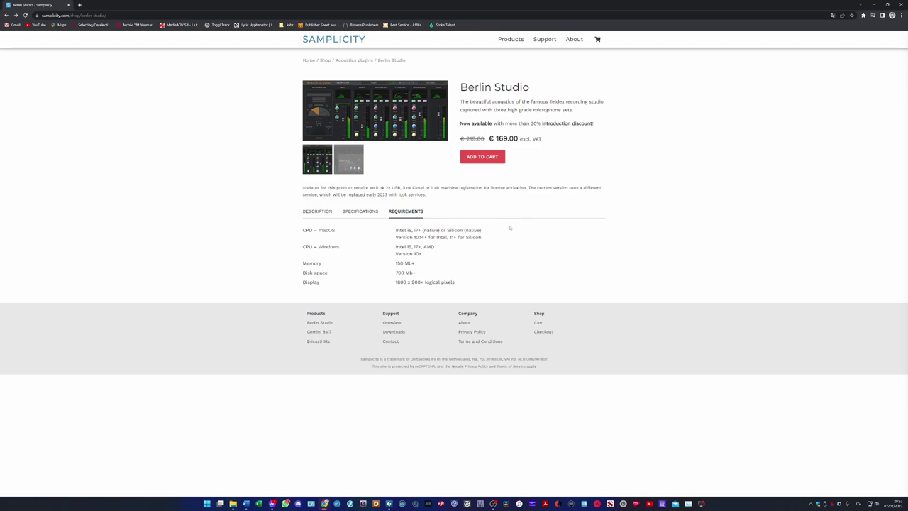
click(317, 211)
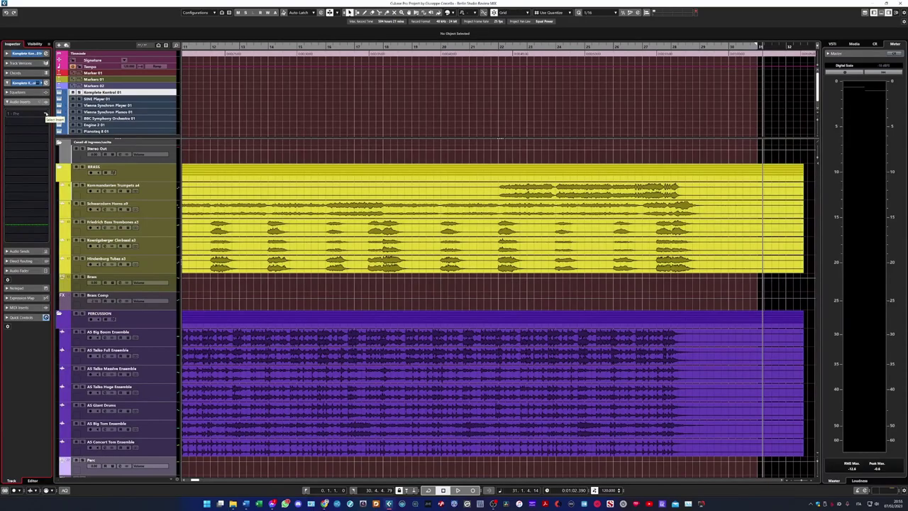
- Insert Berlin Studio in the first audio insert slot of the Komplete Kontrol 01 track
click(46, 114)
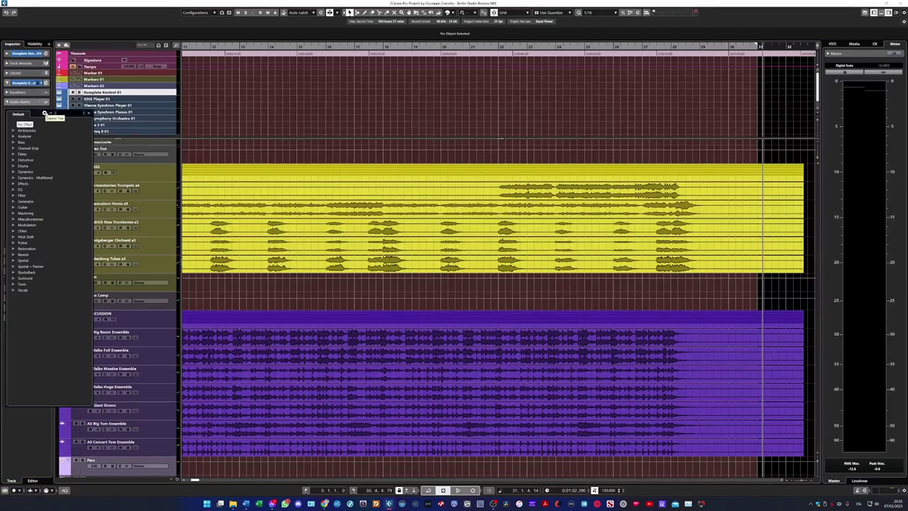
click(32, 131)
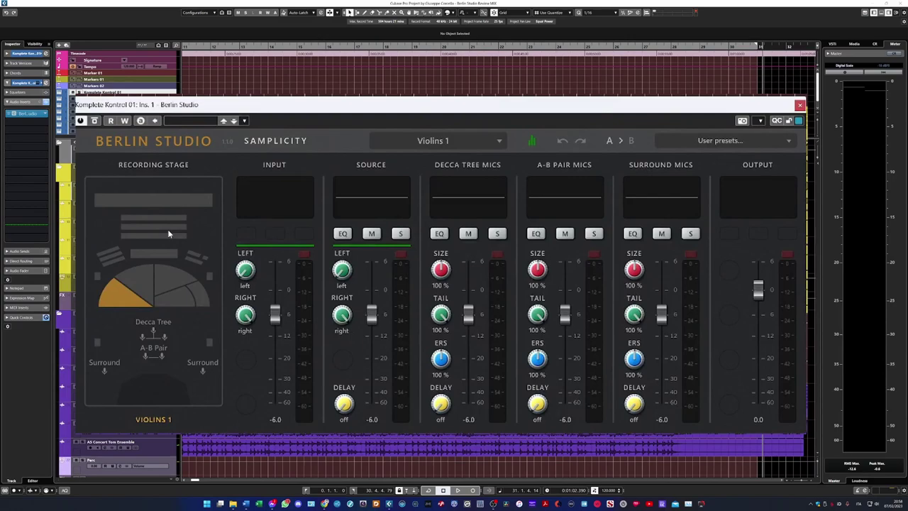
- Try an input level of -7.02 with the right input pan at 74%, and test the Source channel's EQ, mute and solo
drag(275, 315, 250, 320)
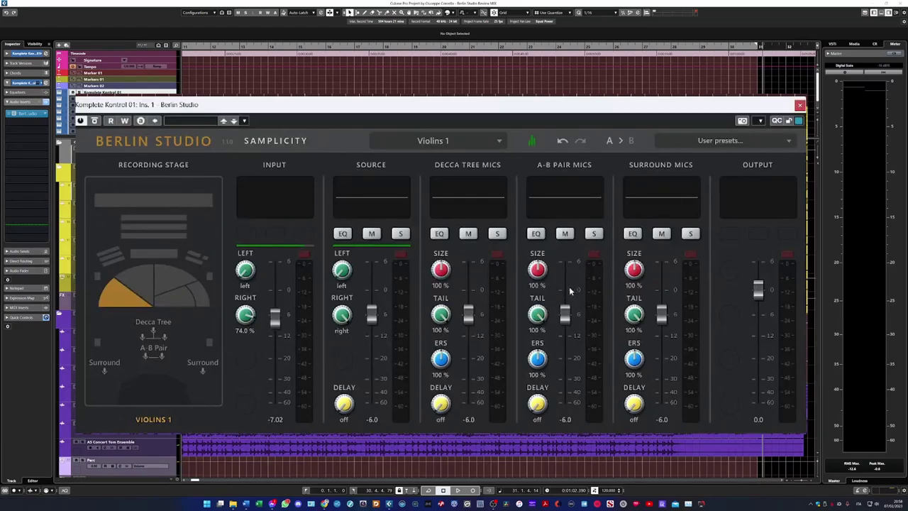
click(343, 234)
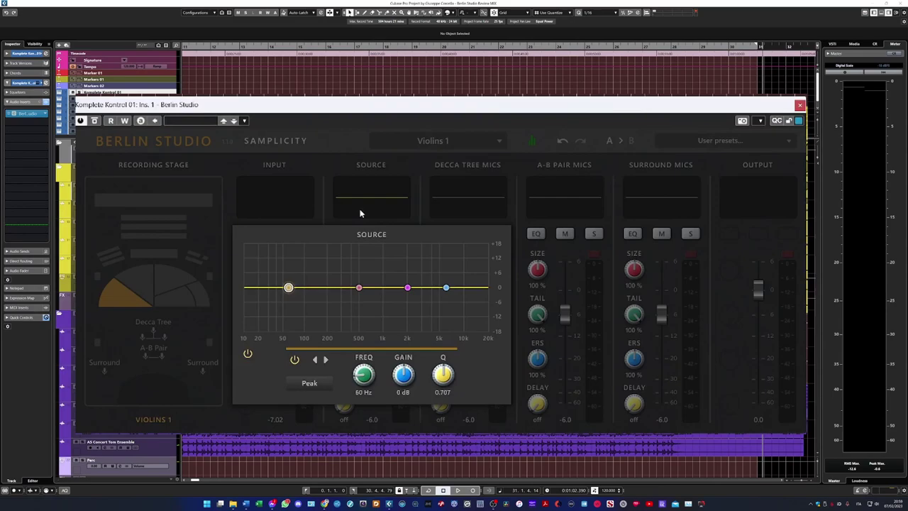
click(360, 213)
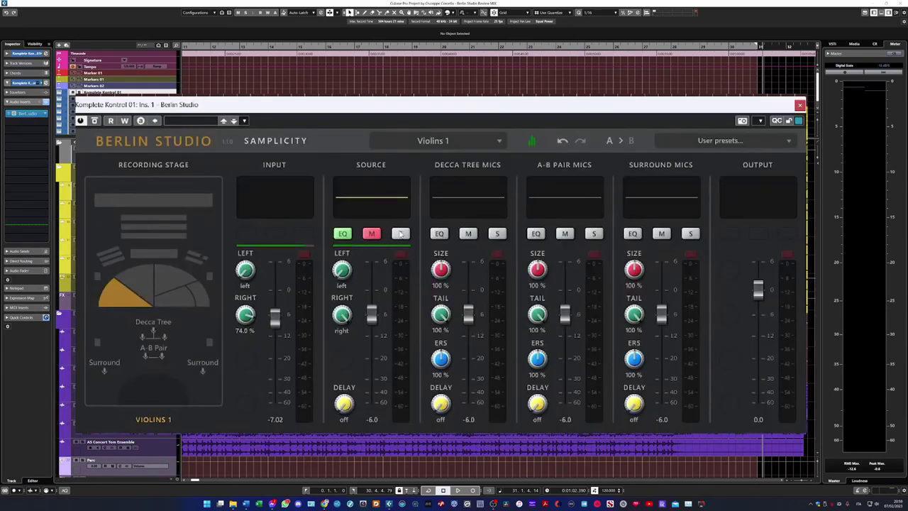
click(401, 234)
click(401, 234)
click(371, 234)
- Reset the Berlin Studio plug-in state
click(731, 142)
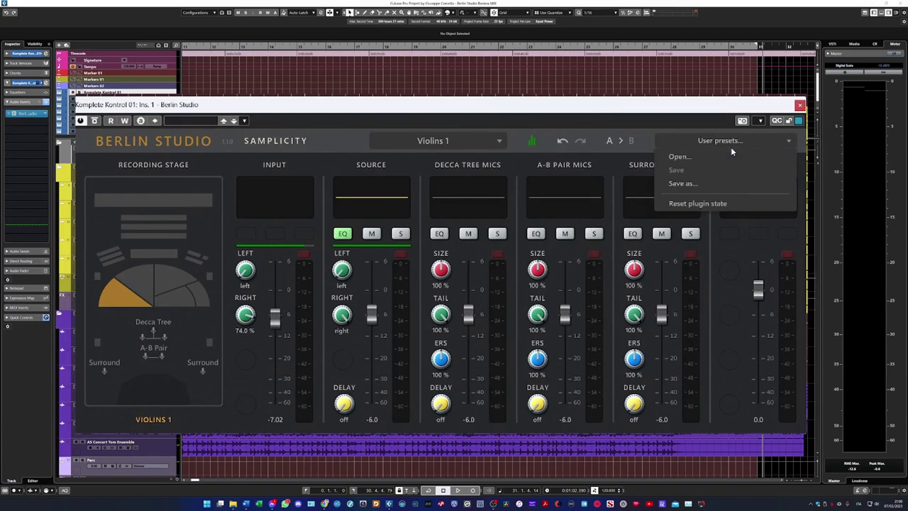
click(729, 204)
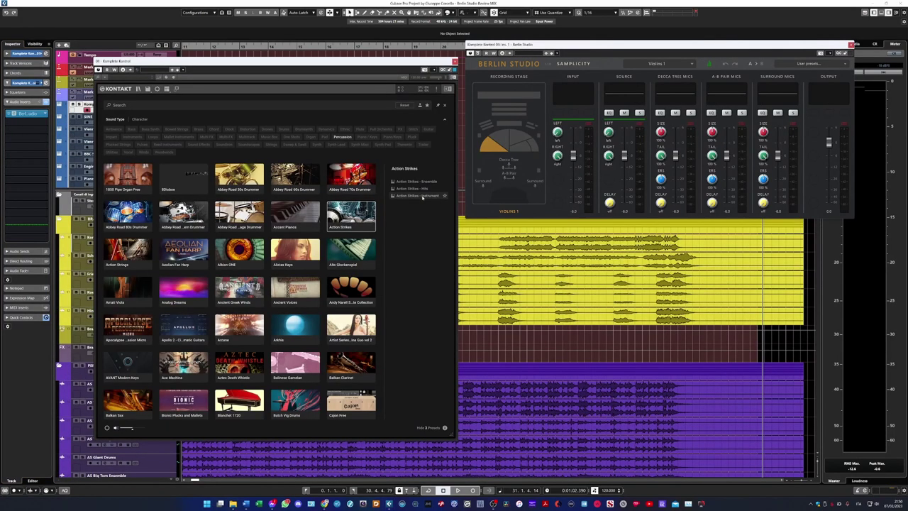
- Load the Action Strikes - Instrument patch in Kontakt and set the Berlin Studio stage position to Percussion large
double_click(418, 195)
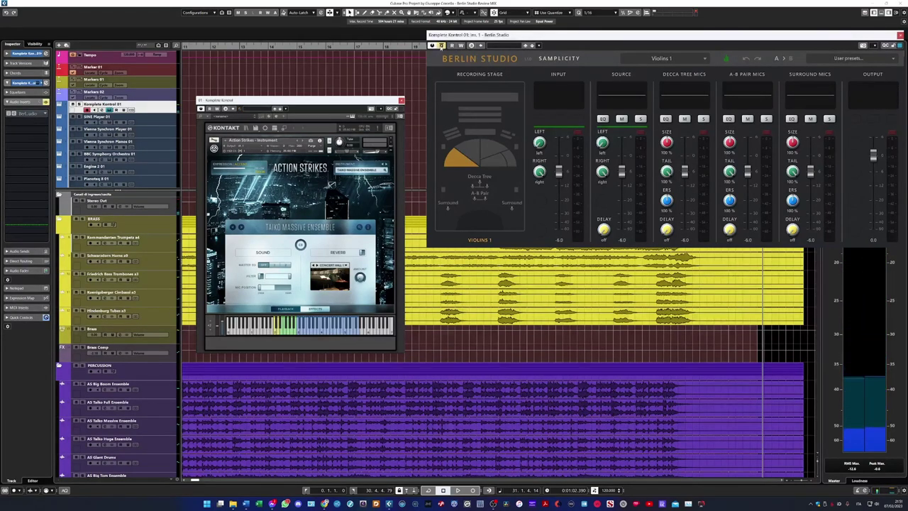
click(479, 108)
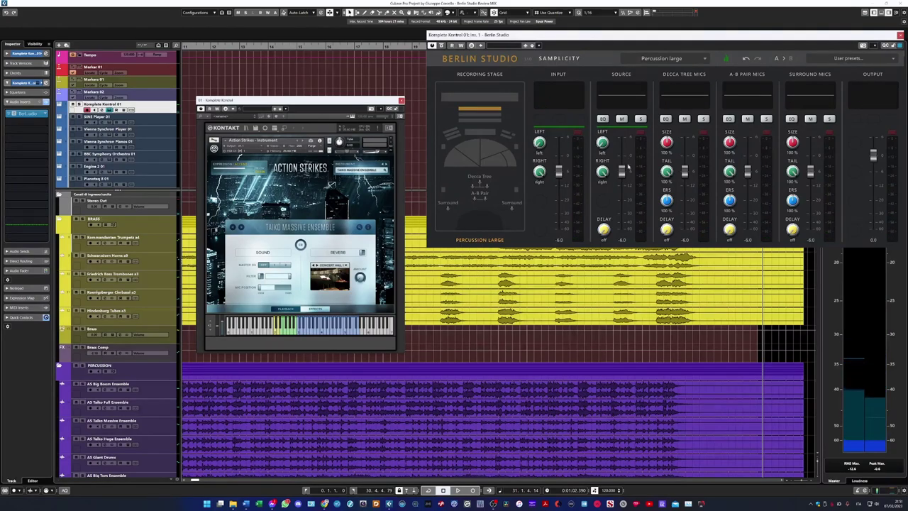
- Set the Source level to -2.69, Decca Tree to -11.9, A-B Pair to -43.8 and Surround to -37.8
drag(624, 177, 623, 168)
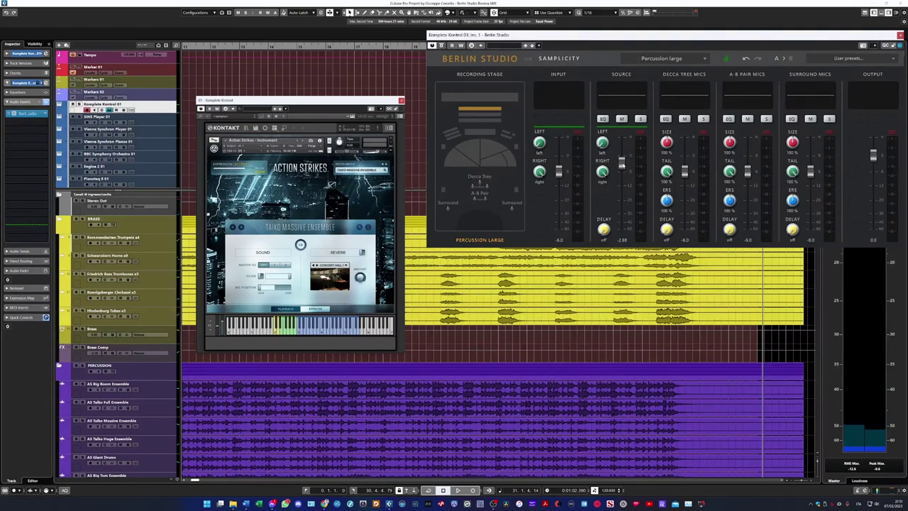
drag(687, 172, 685, 179)
drag(748, 171, 755, 192)
drag(817, 174, 816, 206)
drag(686, 179, 687, 187)
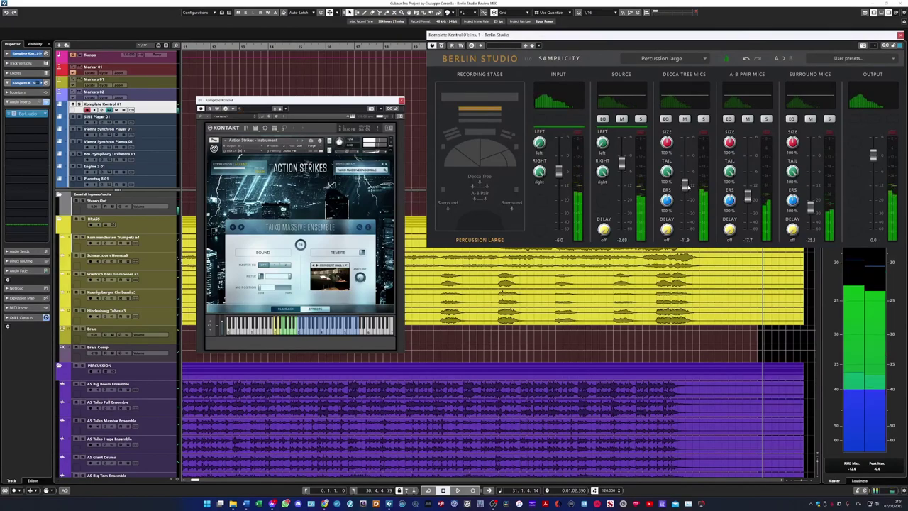
drag(747, 194, 747, 224)
drag(810, 206, 810, 220)
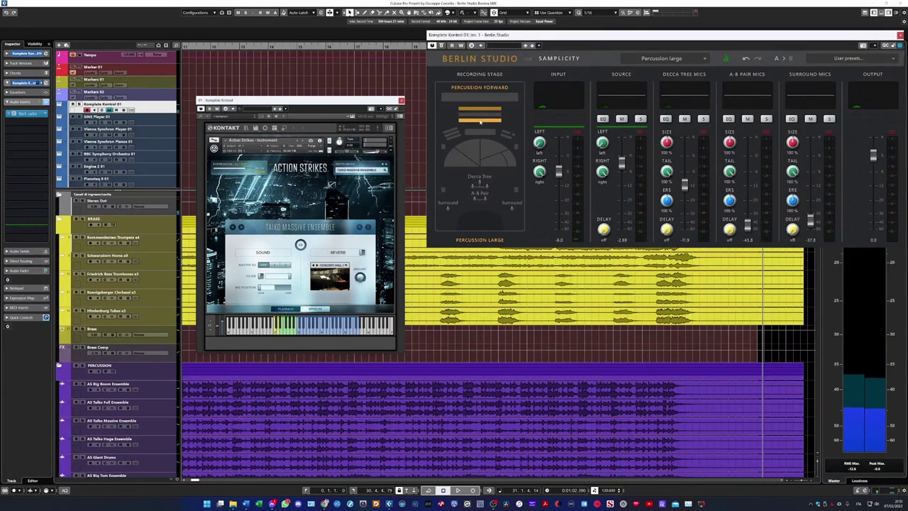
- Change the recording stage position to Percussion forward
click(499, 147)
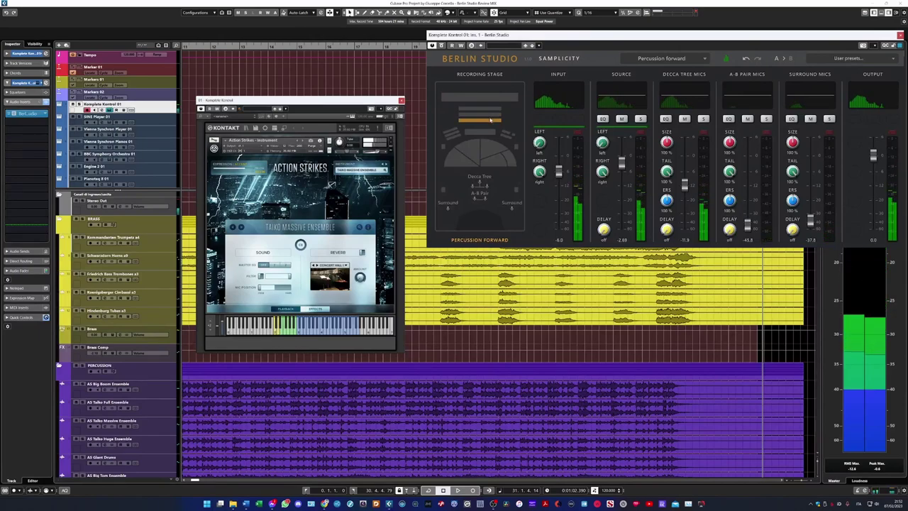
- Audition the taiko from the Percussion upward and Violins 1 recording stage positions, finishing on Percussion large
click(493, 116)
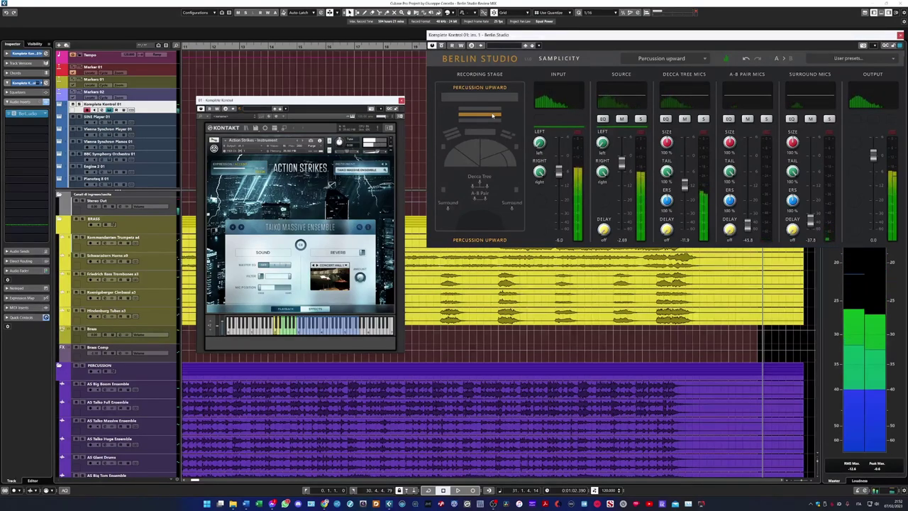
click(459, 163)
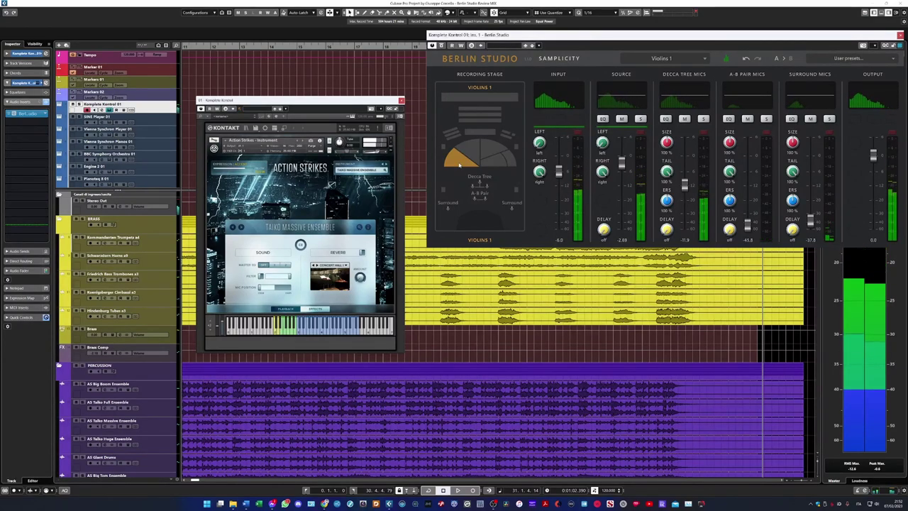
click(480, 111)
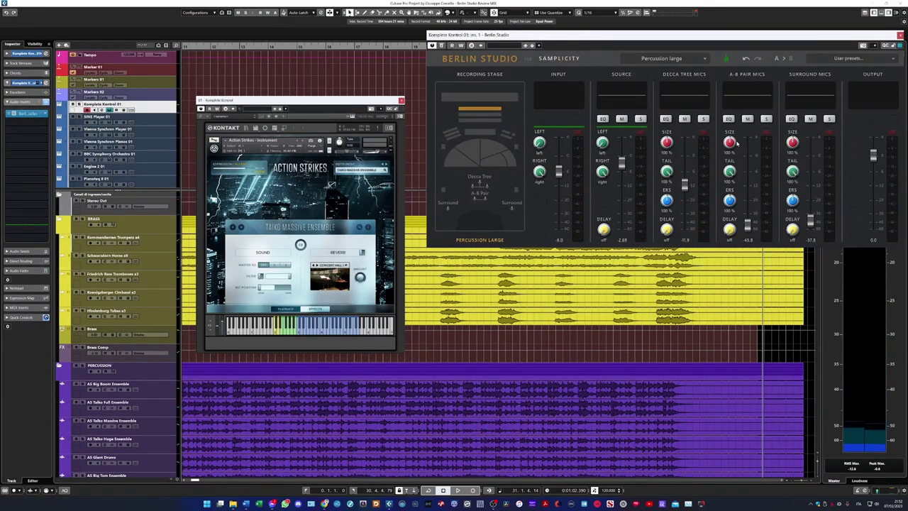
- Raise the A-B Pair mics' level to -21.8 and set their Size to about 169 %
drag(729, 142, 729, 136)
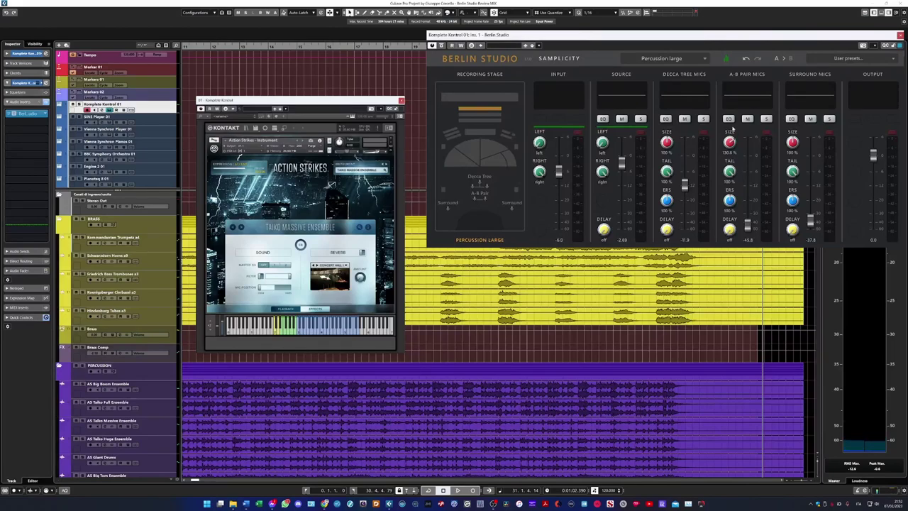
drag(748, 214, 748, 203)
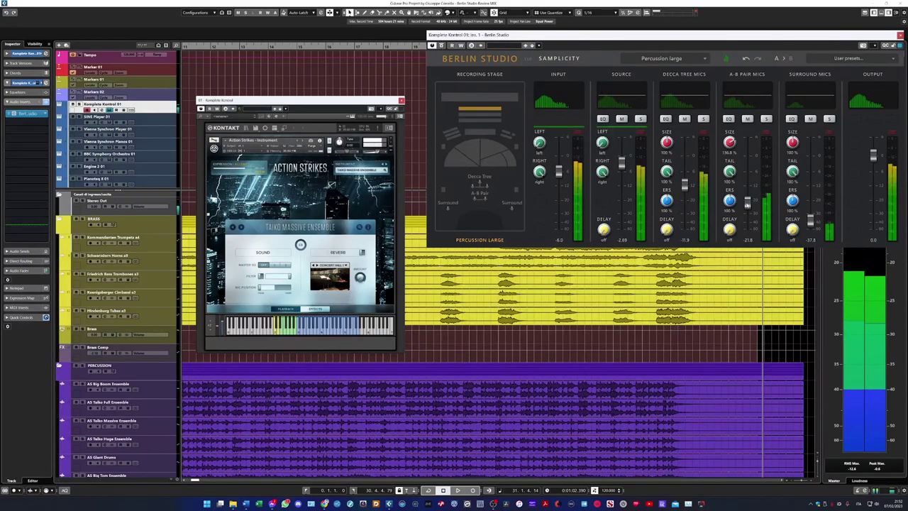
drag(730, 143, 730, 140)
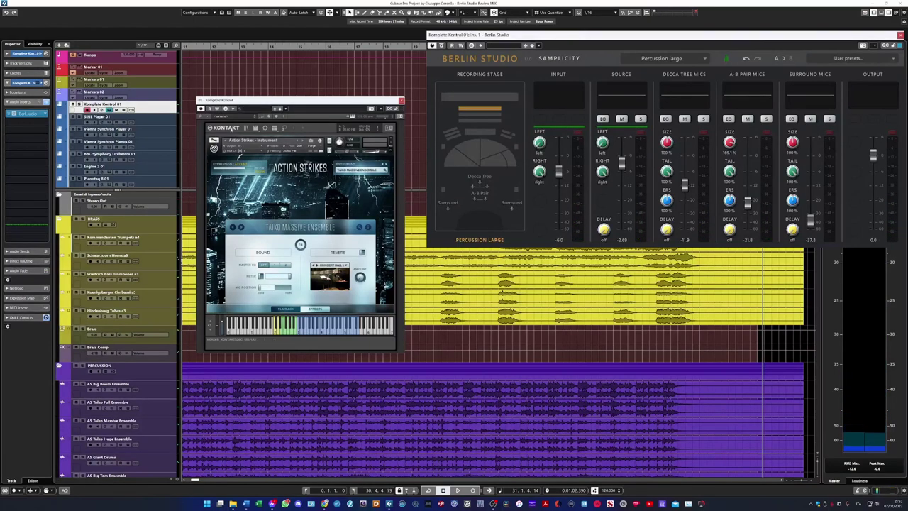
- Load the Balkan Sax instrument from the Kontakt library in place of the current taiko patch
click(247, 128)
scroll(361, 250, down, 3)
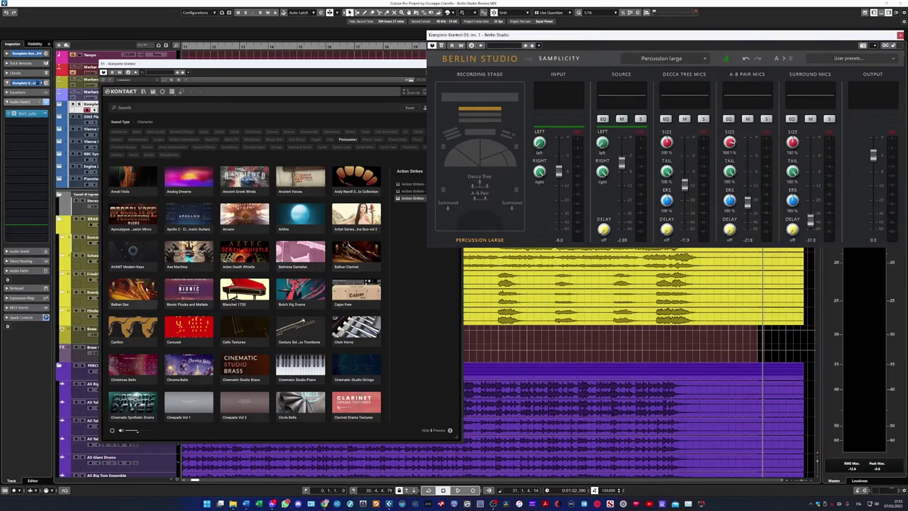
click(132, 291)
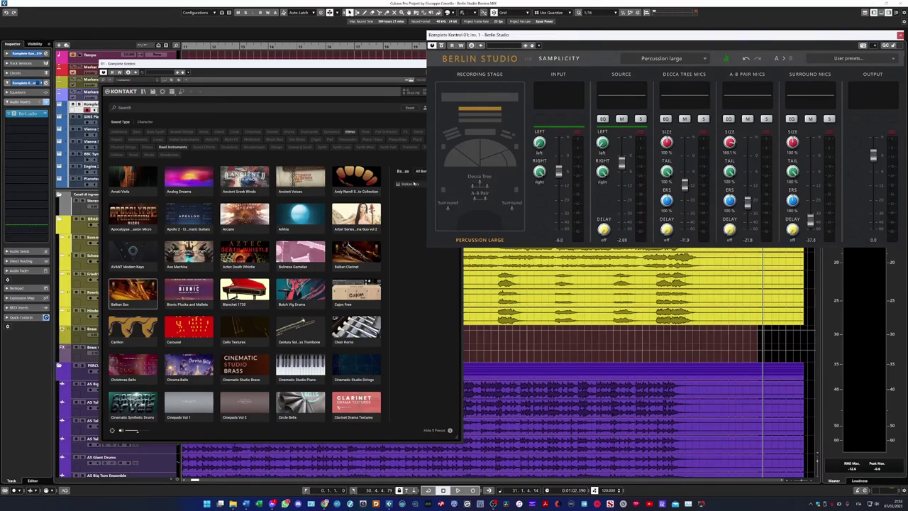
double_click(411, 183)
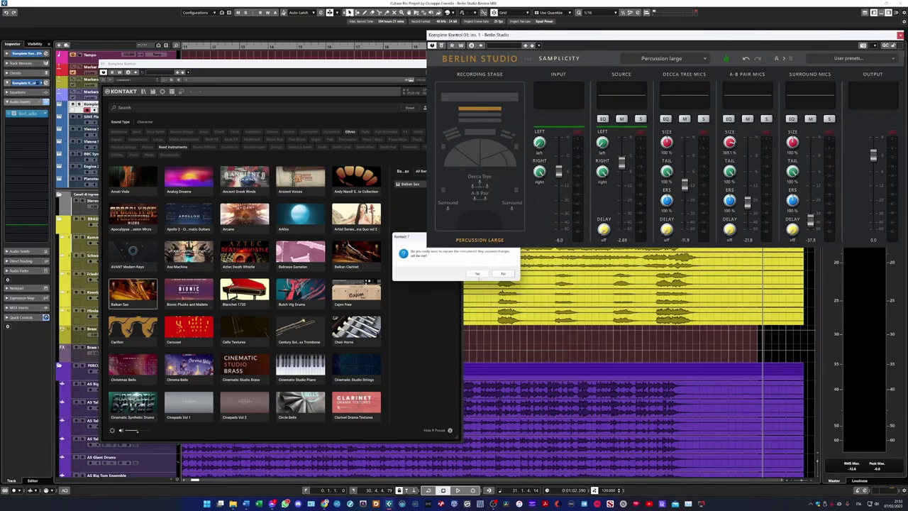
click(477, 273)
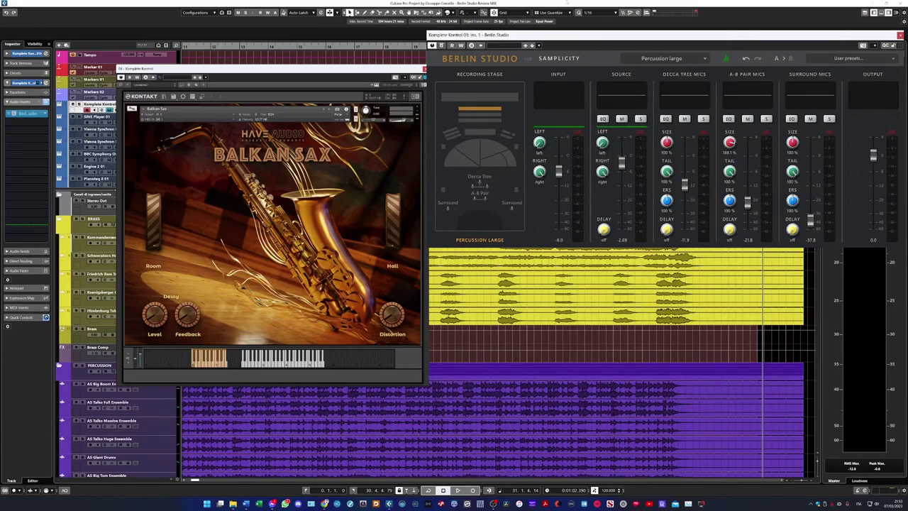
- Audition the sax from the Woodwinds and Celli recording stage positions
click(441, 45)
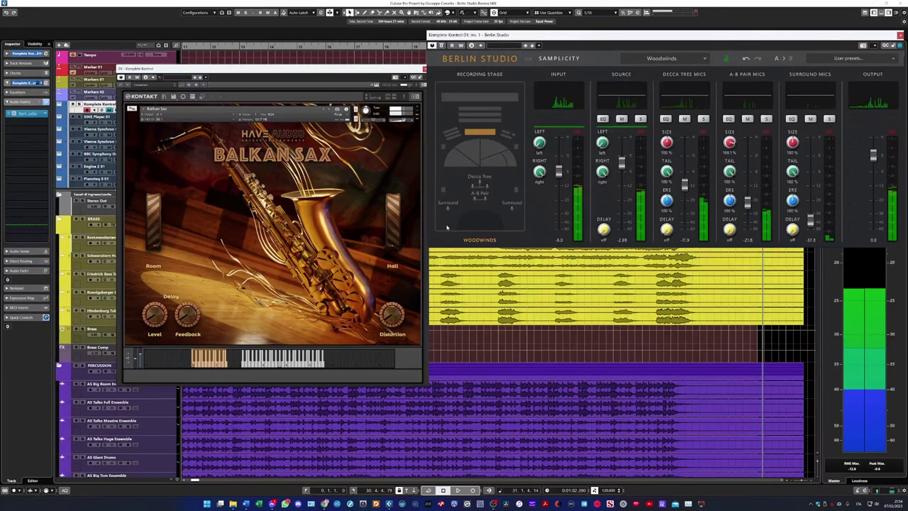
click(495, 161)
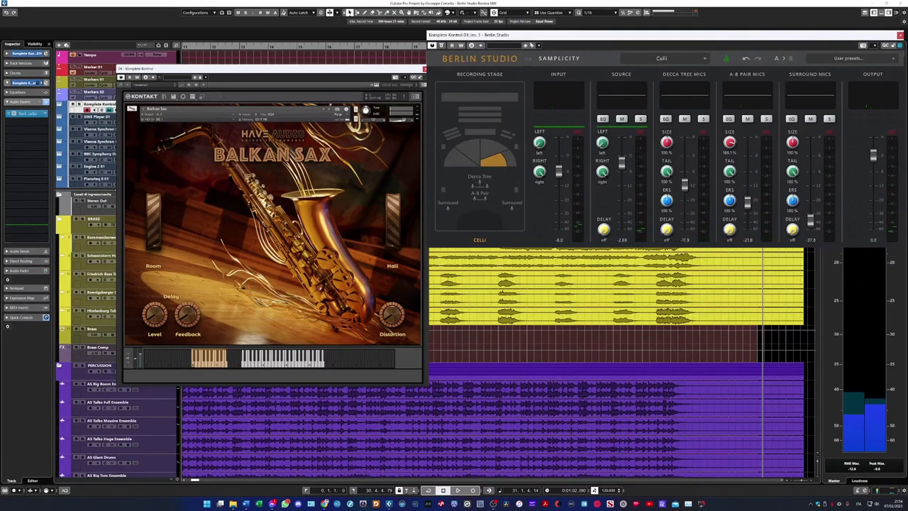
click(488, 160)
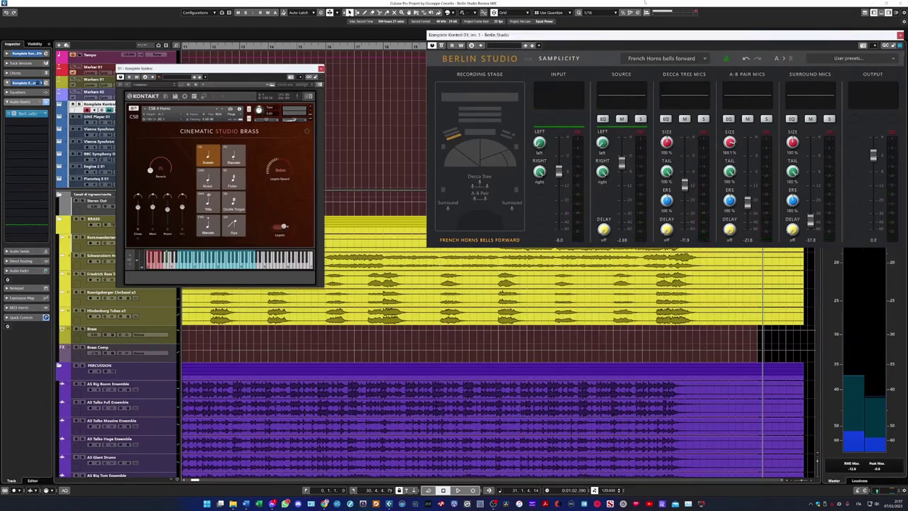
- Reset the Berlin Studio plug-in state and set the recording stage position to French Horns bells forward
click(869, 61)
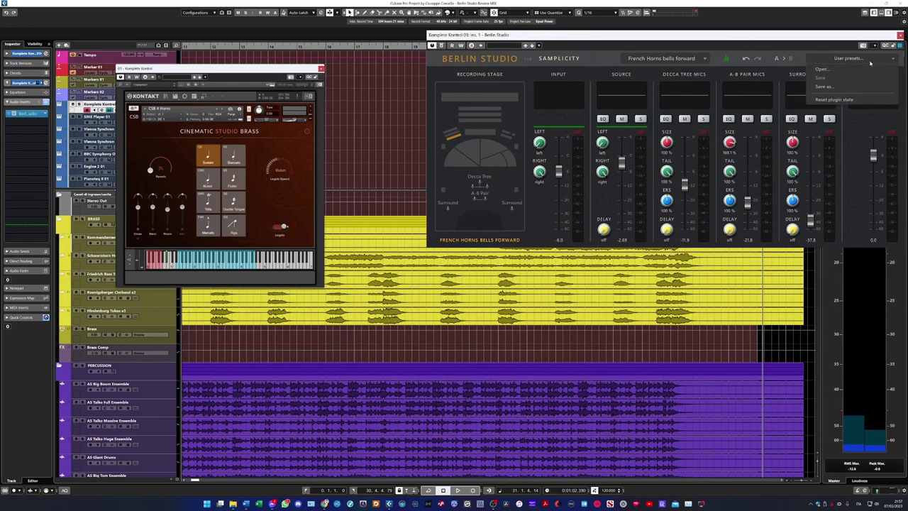
click(835, 99)
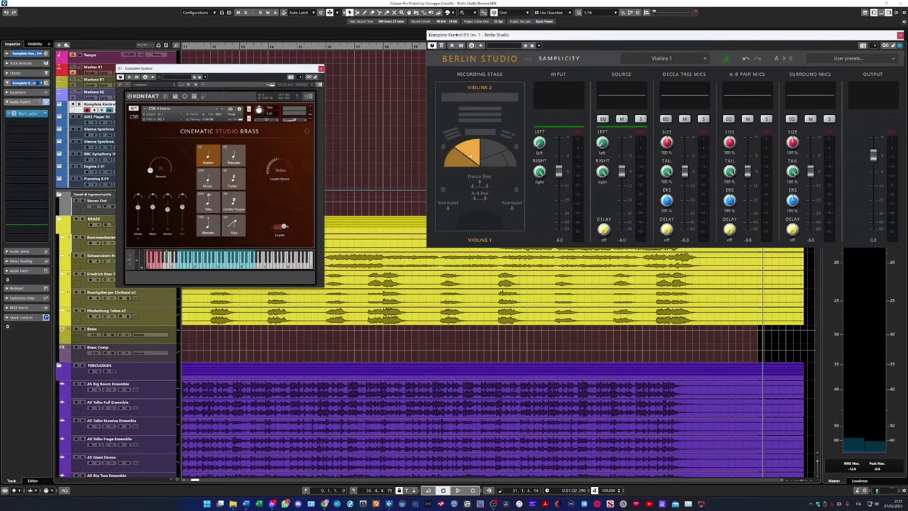
click(453, 138)
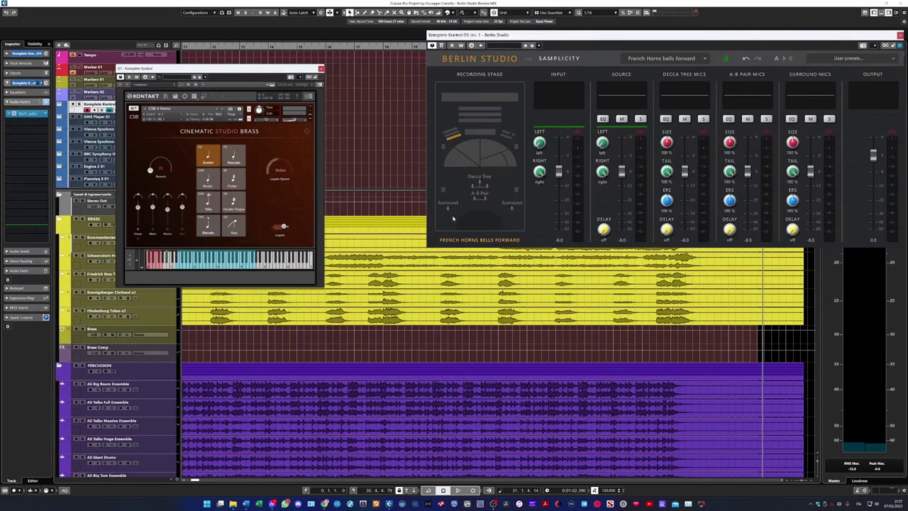
- Audition the CSB 4 Horns patch from the French Horns normal and Choir stage positions
click(451, 132)
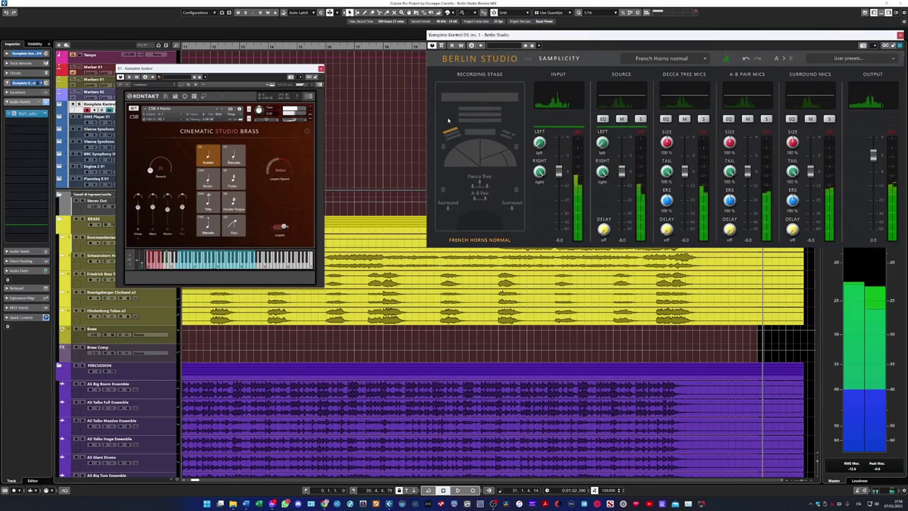
click(448, 120)
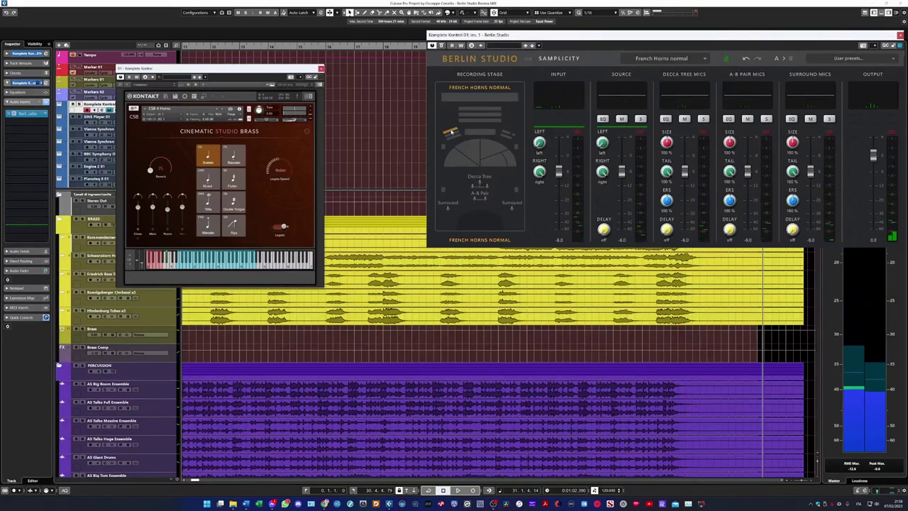
click(486, 116)
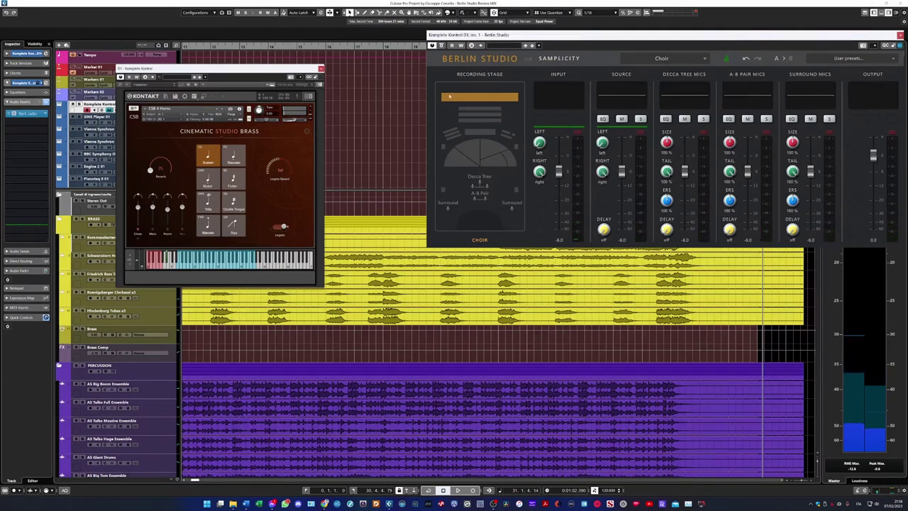
- Set the recording stage position to Trombones and lower the Surround mics level to -11.4
click(452, 139)
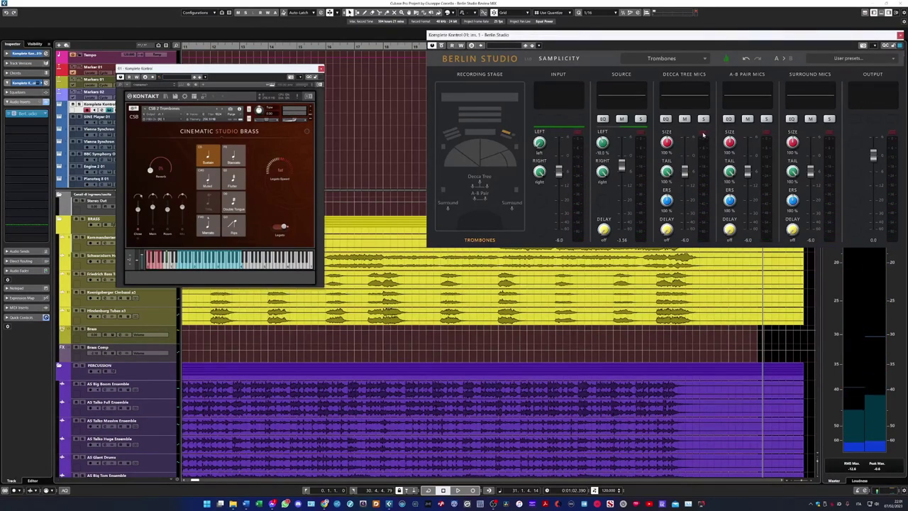
drag(811, 171, 811, 183)
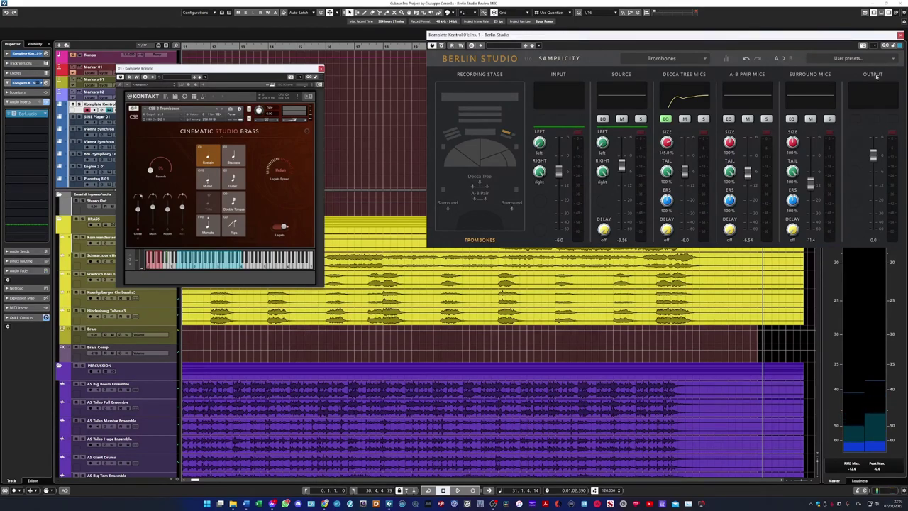
- Reset the Berlin Studio plug-in state and load the Quintet Strings - Legato patch from the Deep Quintet Strings library
click(886, 59)
click(852, 100)
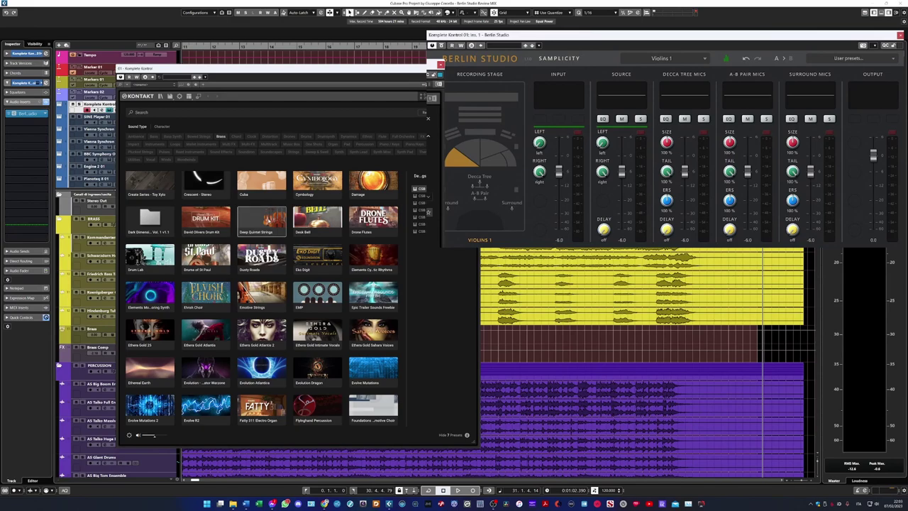
click(262, 218)
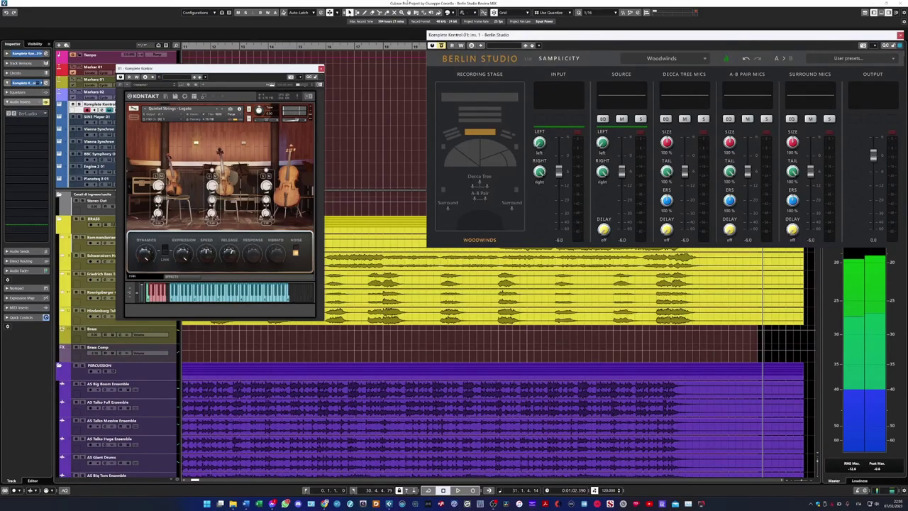
click(477, 62)
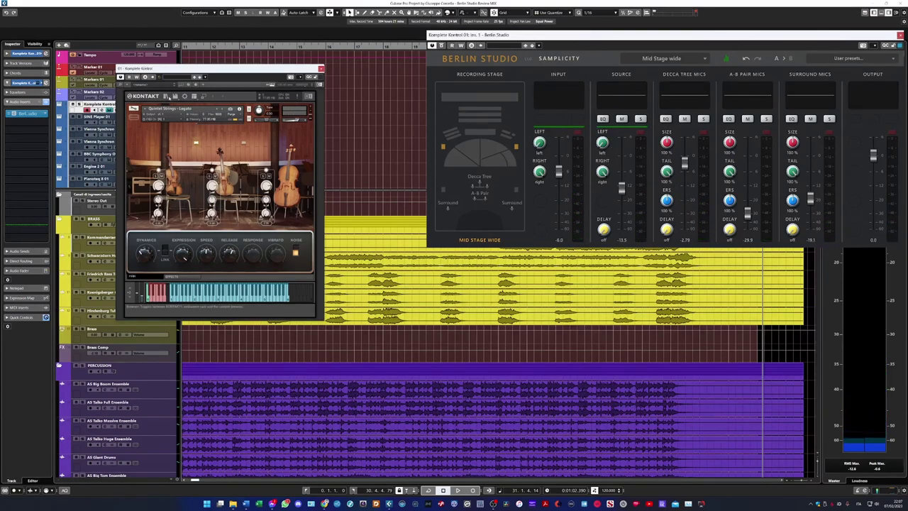
- Load the Elements -03 Warrior Drum 03 patch from the Elements Cinematic Rhythms library in Kontakt
click(166, 97)
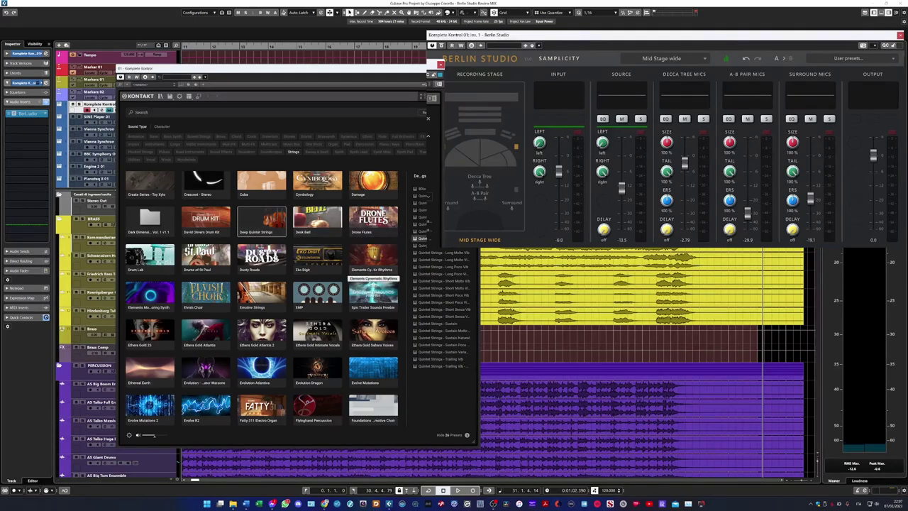
click(373, 262)
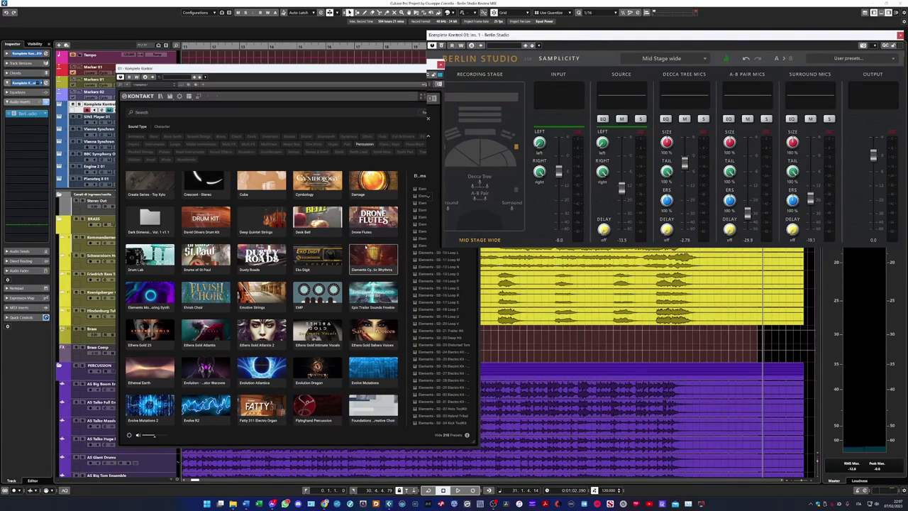
double_click(373, 261)
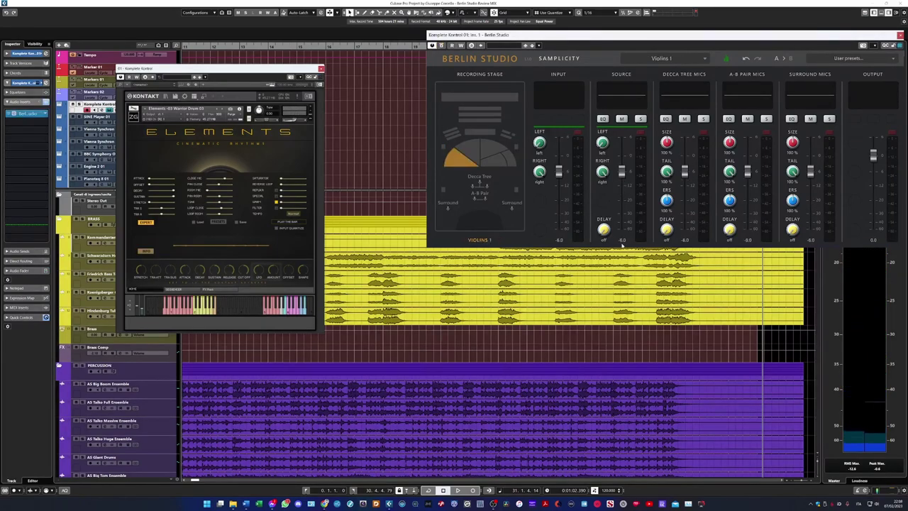
- Set the recording stage position to Percussion forward and lower the Decca Tree mics level to -15.5
click(473, 121)
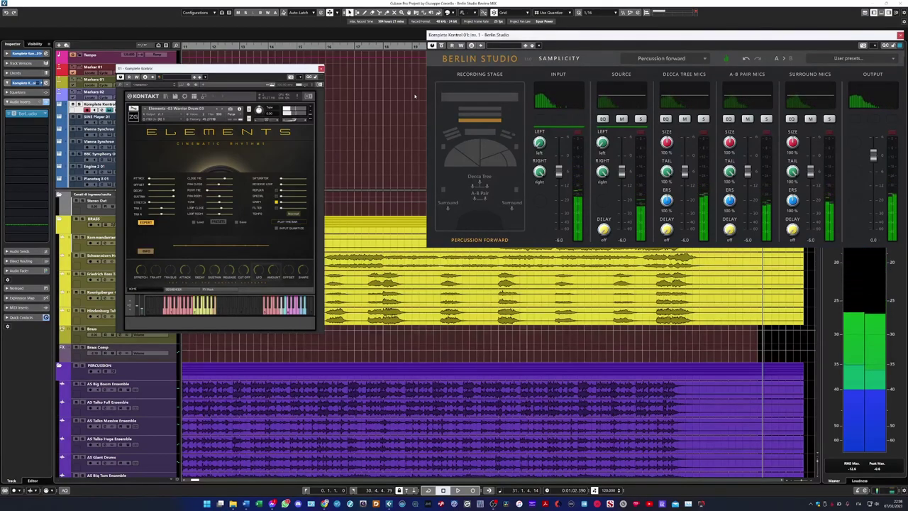
drag(685, 170, 687, 193)
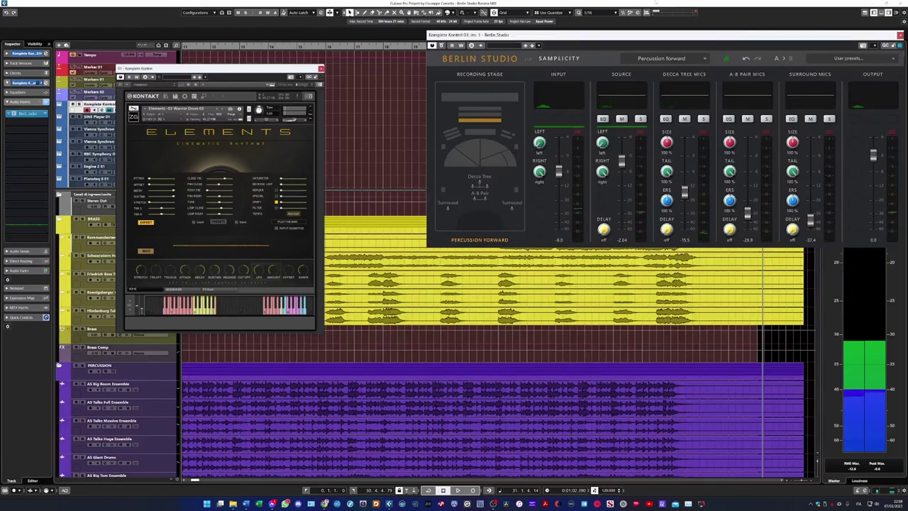
- Load the Elements -20 Medieval Tom 2 patch in Kontakt and move the recording stage position to Mid Stage wide
click(165, 96)
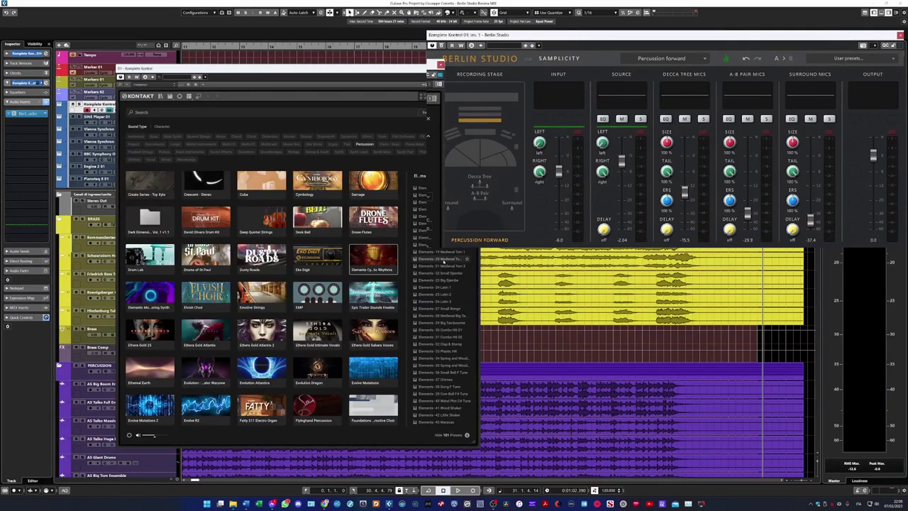
double_click(443, 260)
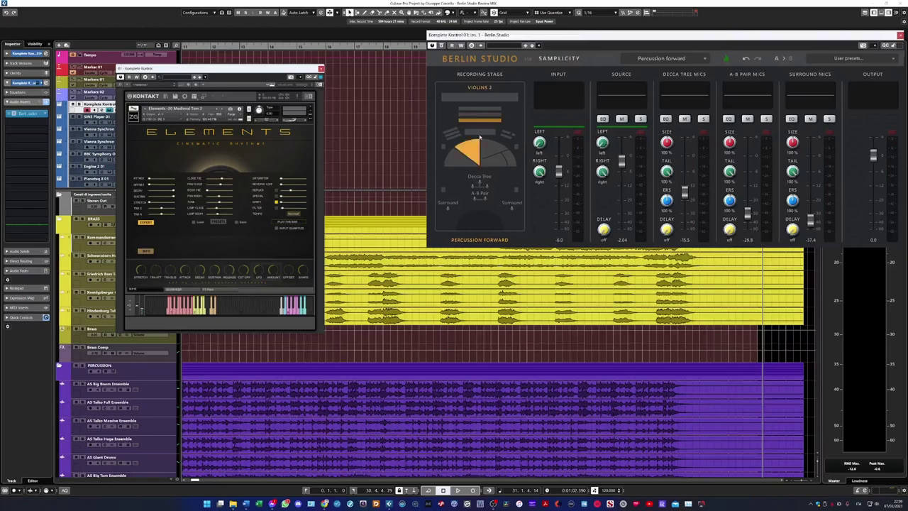
click(501, 116)
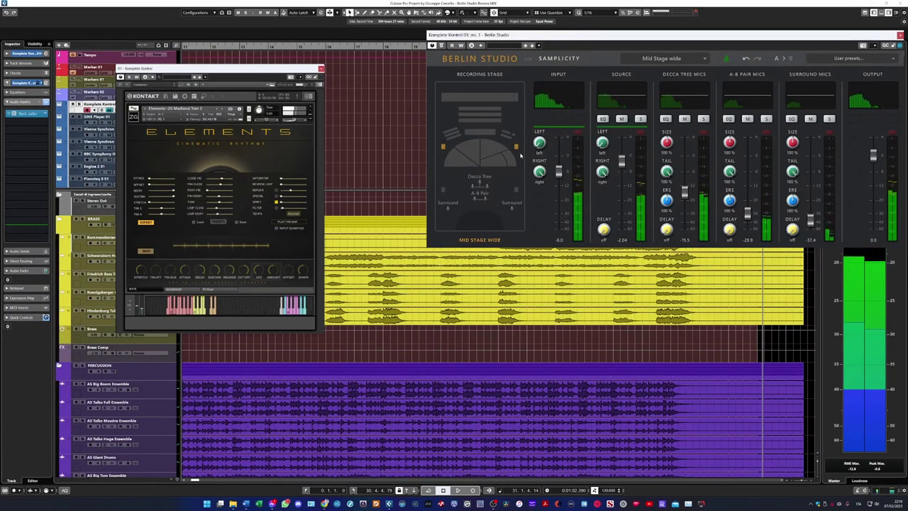
- Raise the Decca Tree level to -7.39 and the A-B Pair to -13.1, with the stage position on Percussion forward
drag(685, 192, 685, 173)
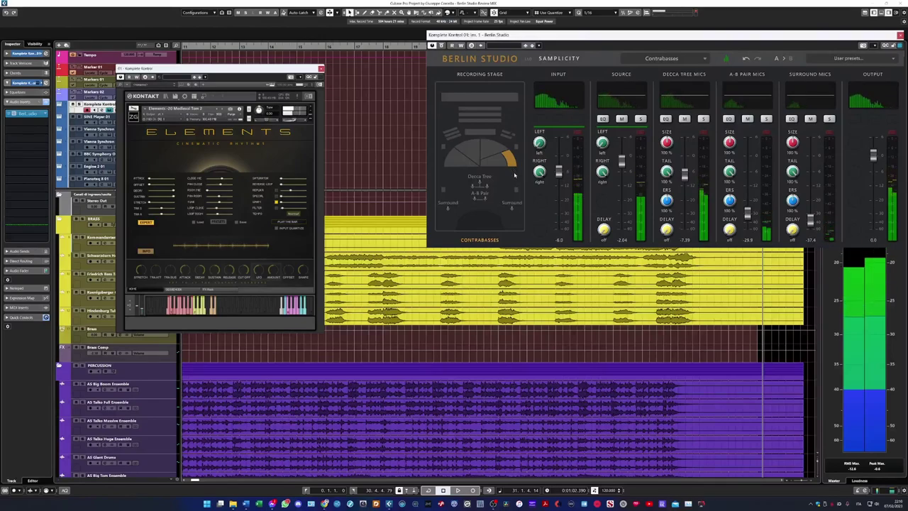
click(484, 124)
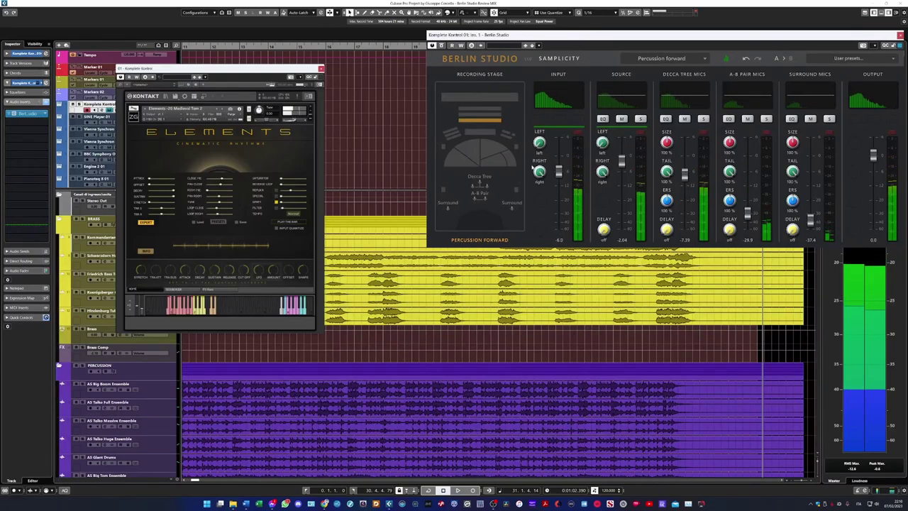
drag(747, 212, 748, 183)
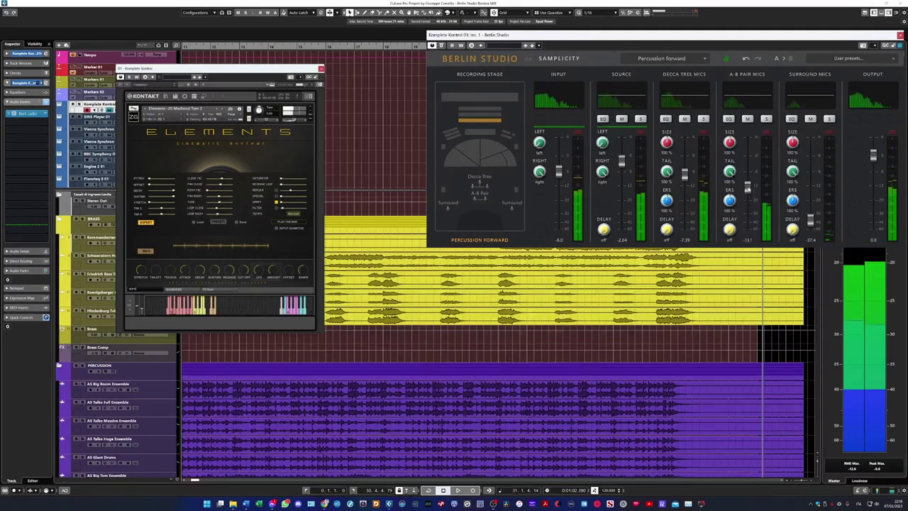
- Raise the Surround mics level to -20.9 and solo the Decca Tree mics with their EQ enabled
drag(811, 225, 811, 177)
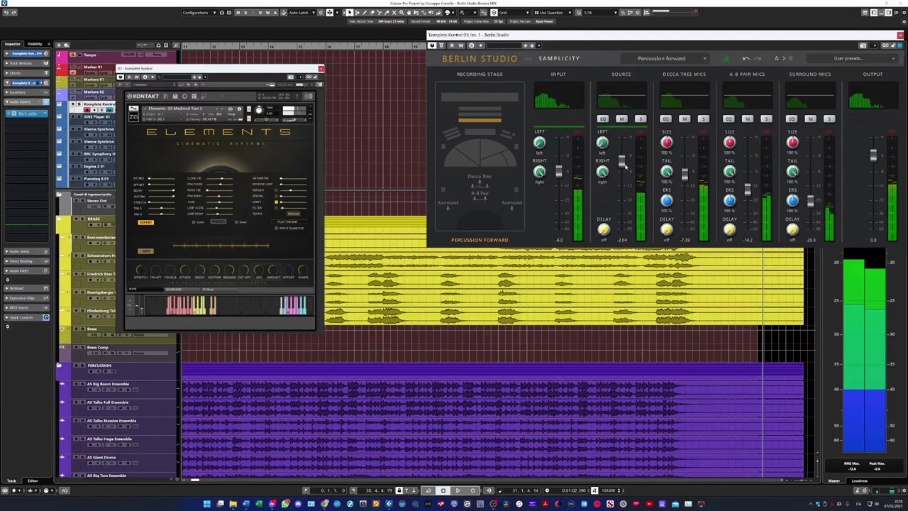
click(665, 119)
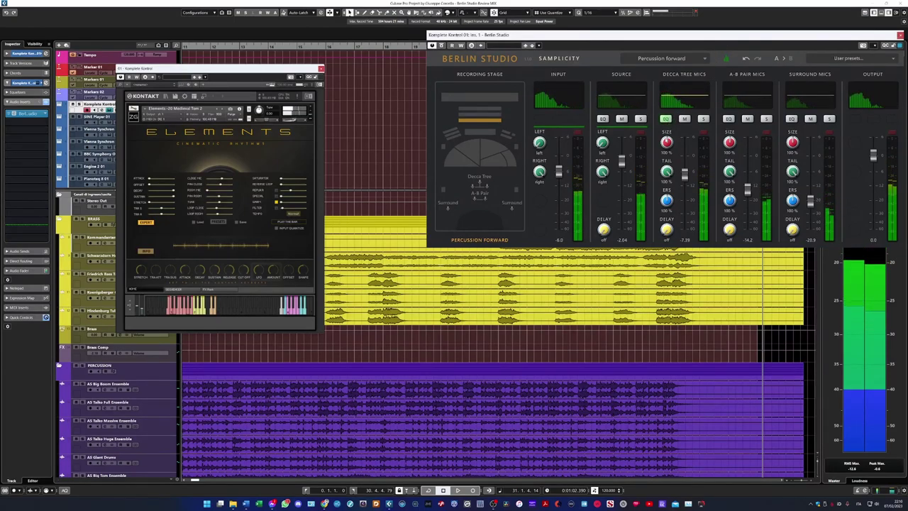
click(704, 120)
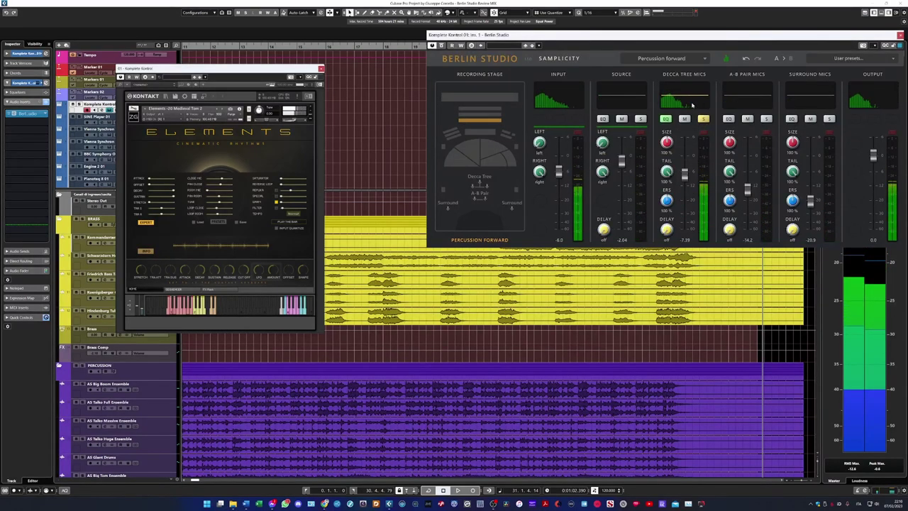
- Shape the Decca Tree mics EQ with a low-frequency dip and a boost of about 2.2 dB near 1 kHz
click(691, 104)
drag(631, 154, 692, 151)
click(678, 154)
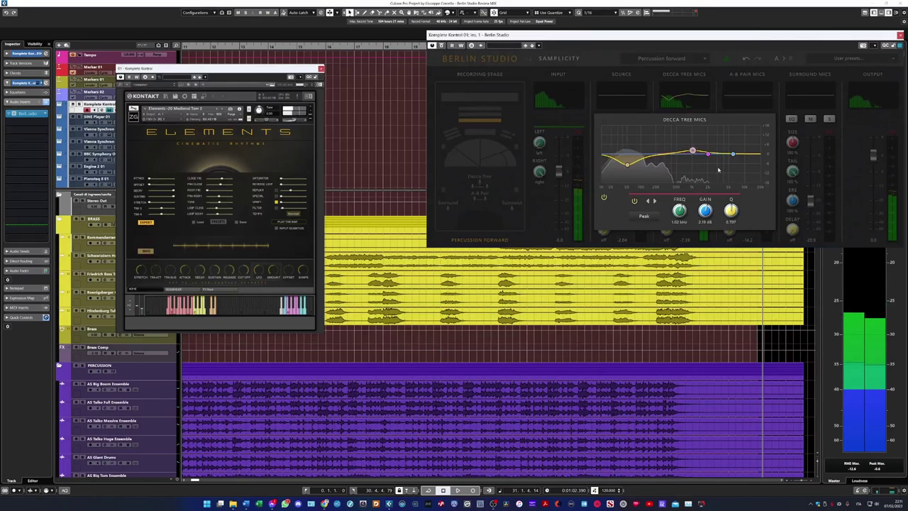
click(763, 127)
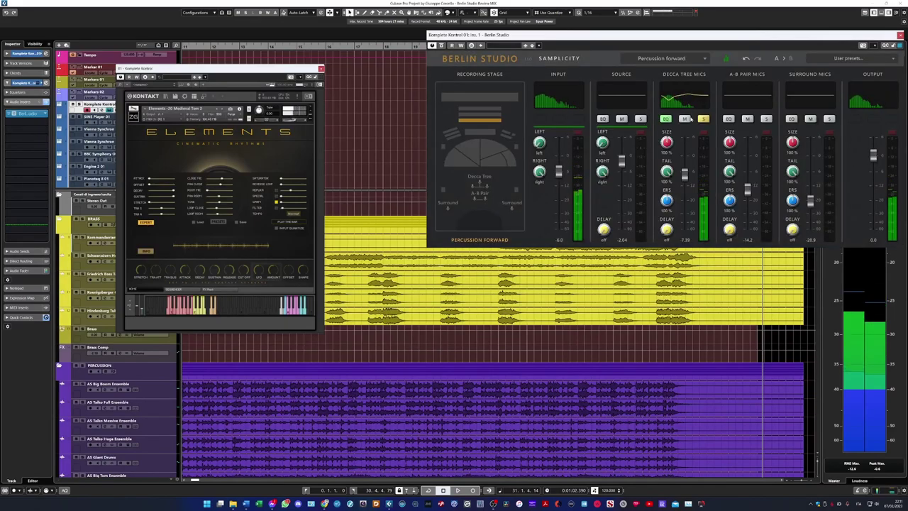
- Release the Decca Tree solo and audition the A-B Pair and Surround mics in solo
click(703, 119)
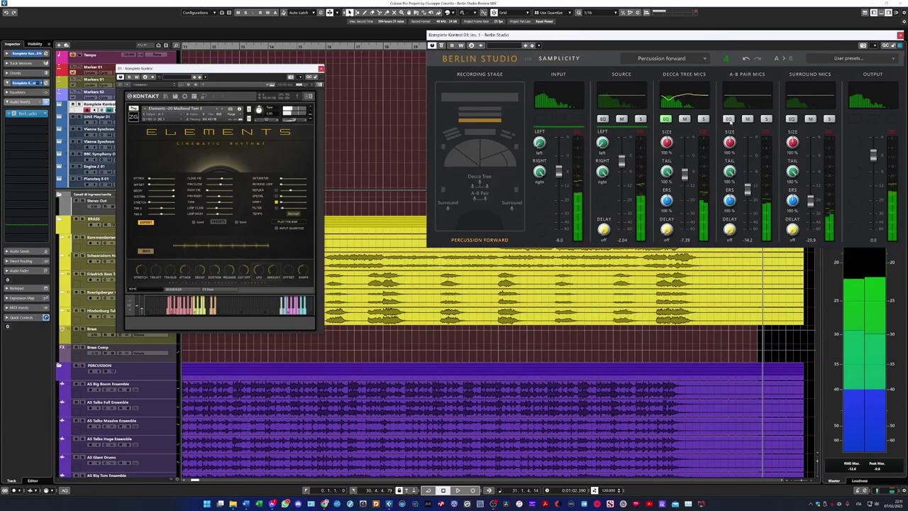
click(766, 118)
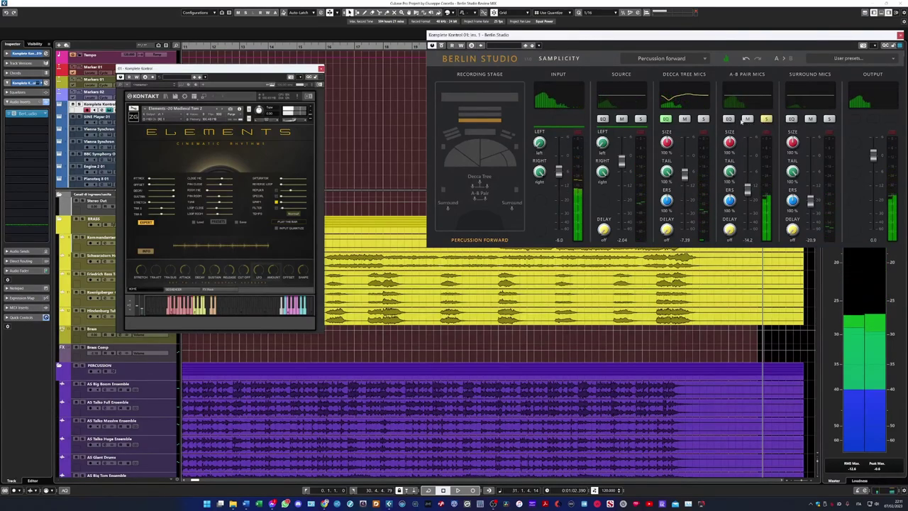
click(829, 118)
click(767, 119)
- Solo the Source channel, enable its EQ with a low-frequency dip and a boost near 560 Hz, and release the solo
click(640, 119)
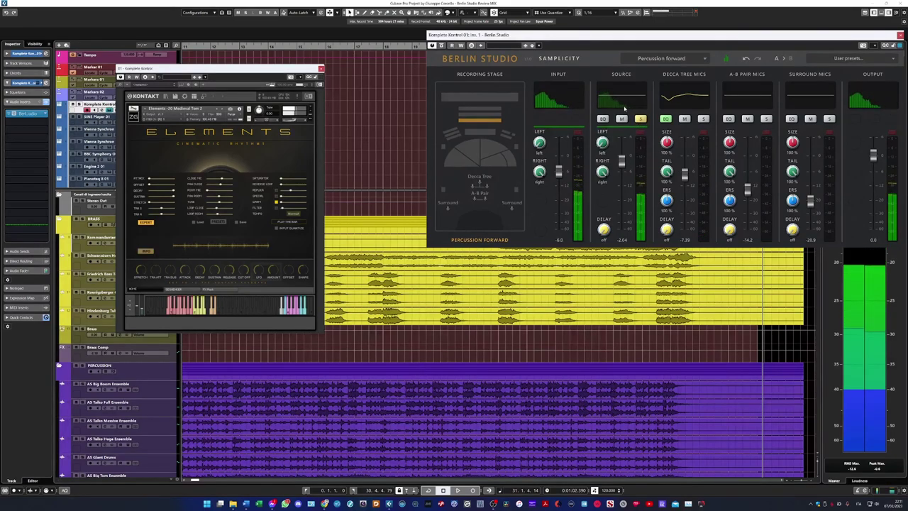
click(622, 121)
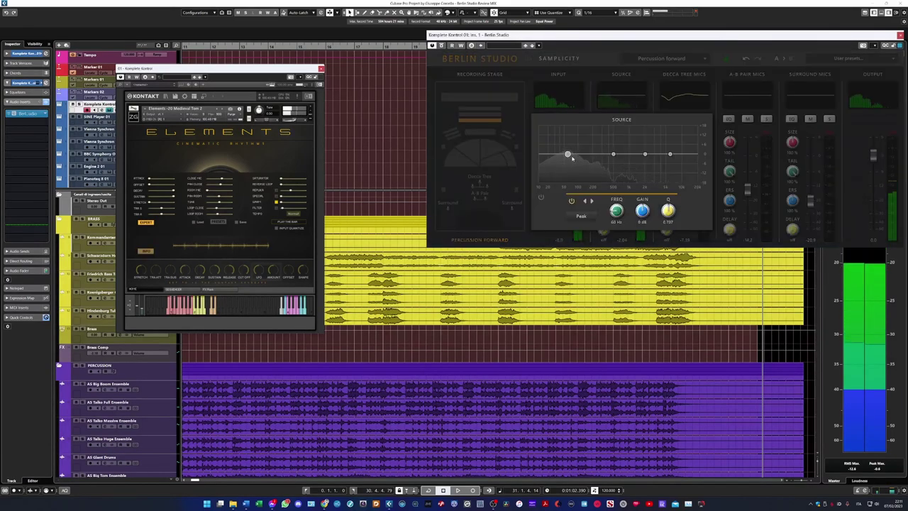
click(541, 198)
drag(567, 154, 564, 164)
drag(564, 168, 616, 150)
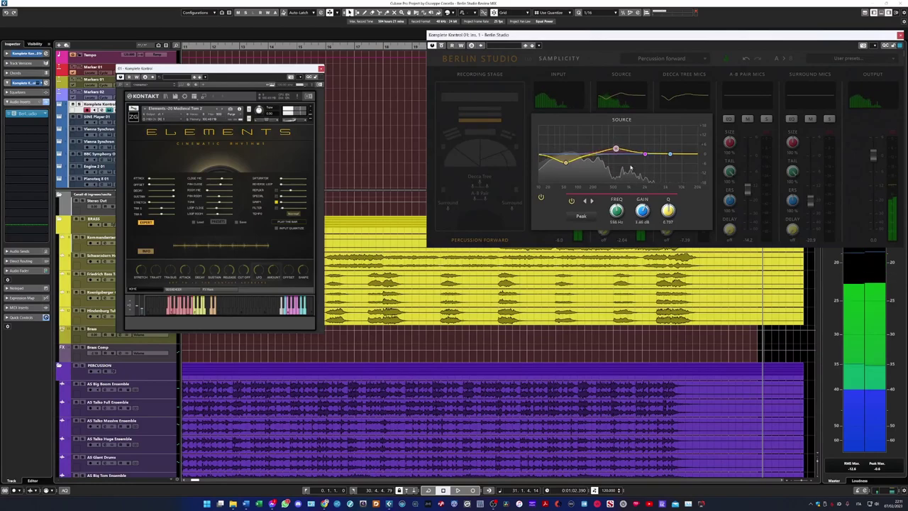
click(676, 105)
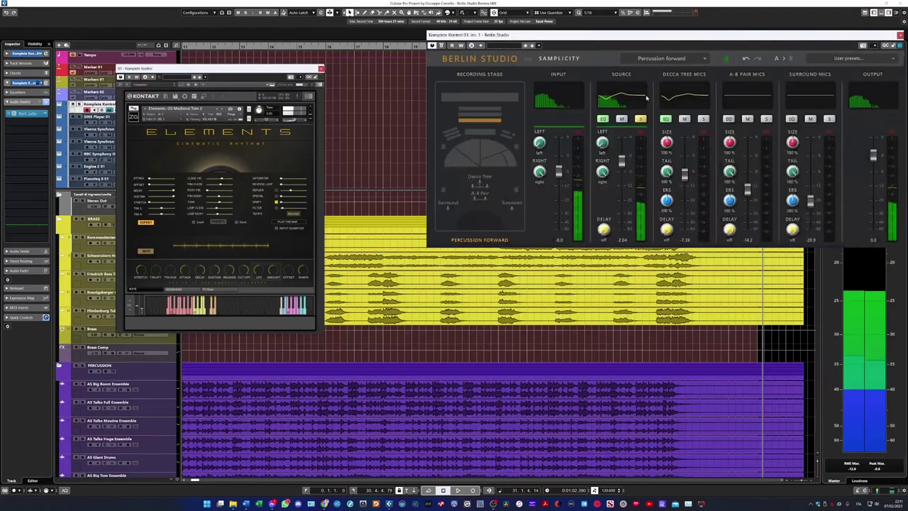
click(642, 120)
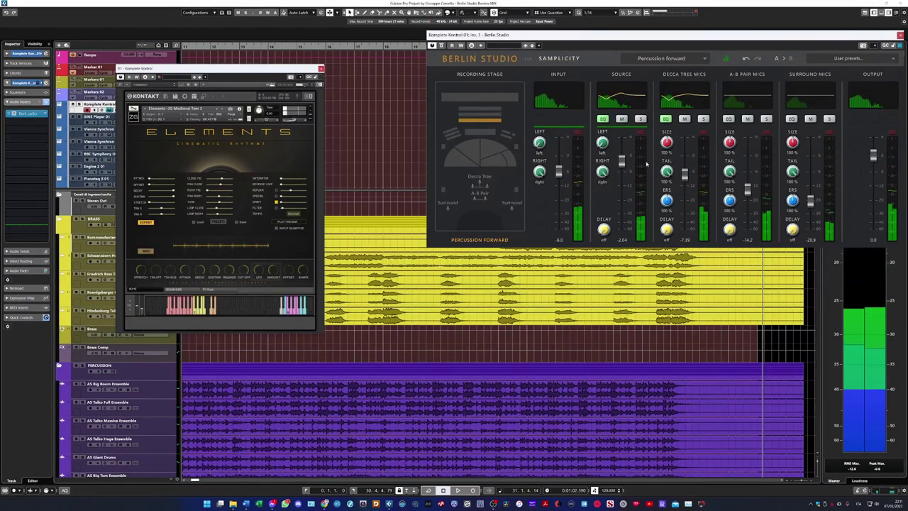
- Load the 06_ETHERA GOLD TRUE LEGATO patch from the Ethera Gold library in Kontakt and show its main page
click(875, 62)
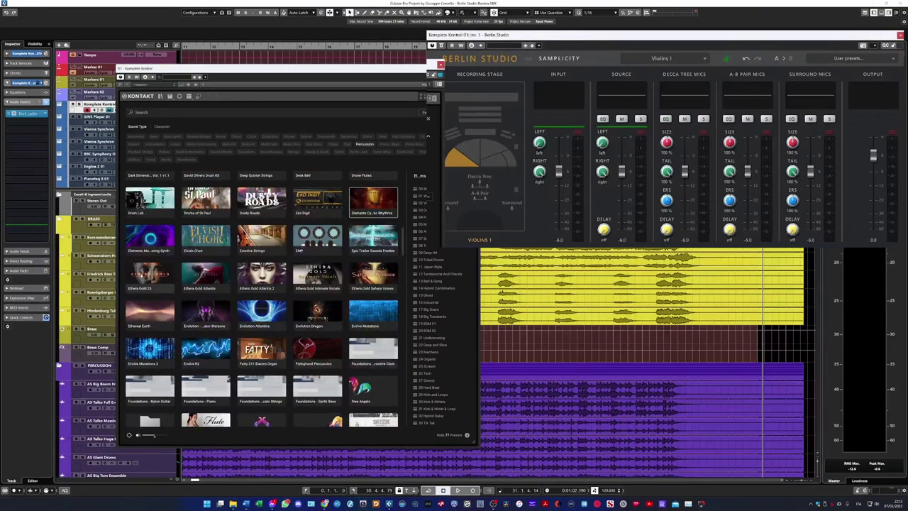
click(150, 273)
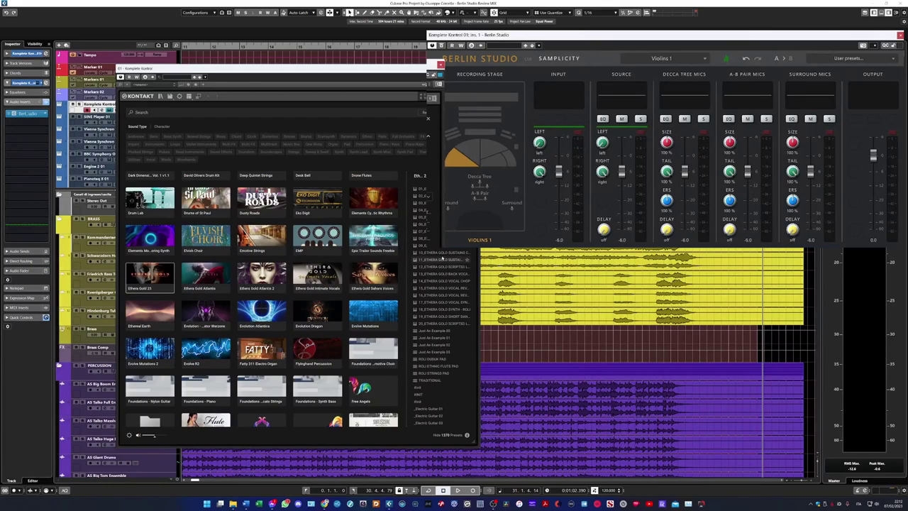
double_click(421, 224)
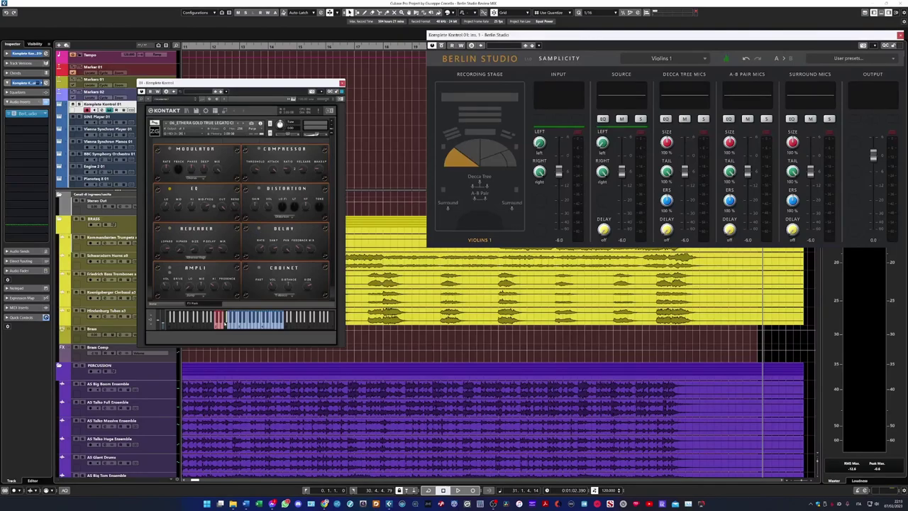
click(170, 303)
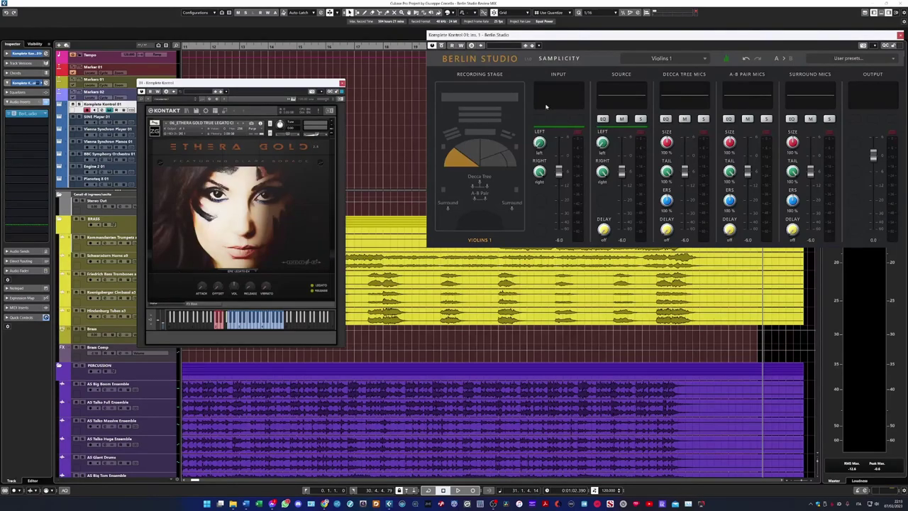
- Audition the vocal at the Celli and Woodwinds stage positions and pan the Source's left channel inward
click(441, 46)
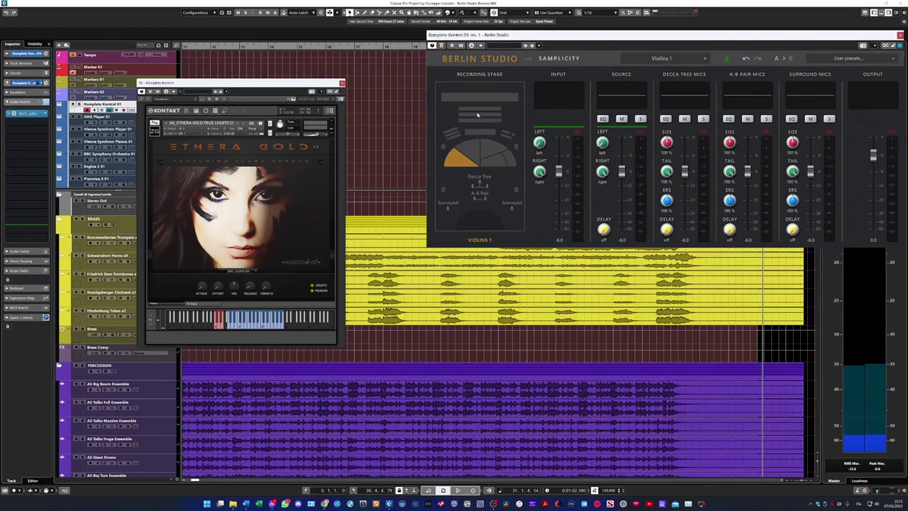
click(494, 156)
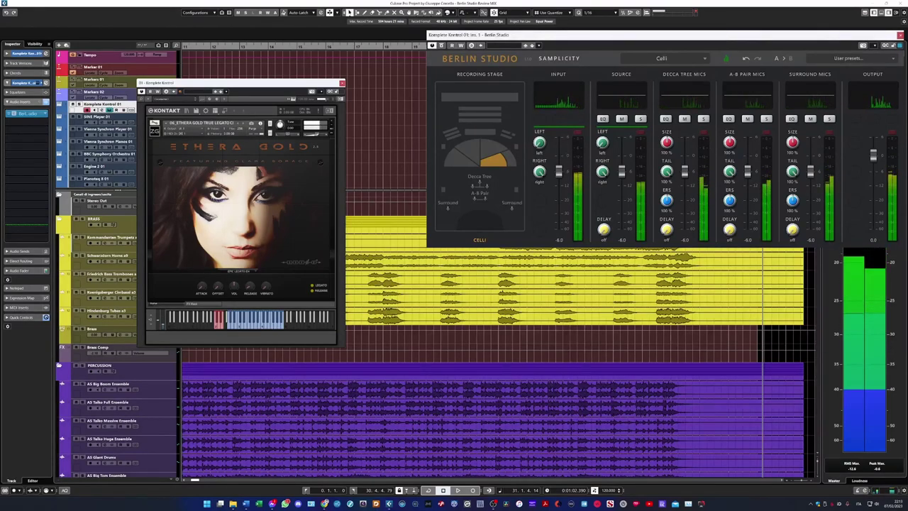
click(476, 134)
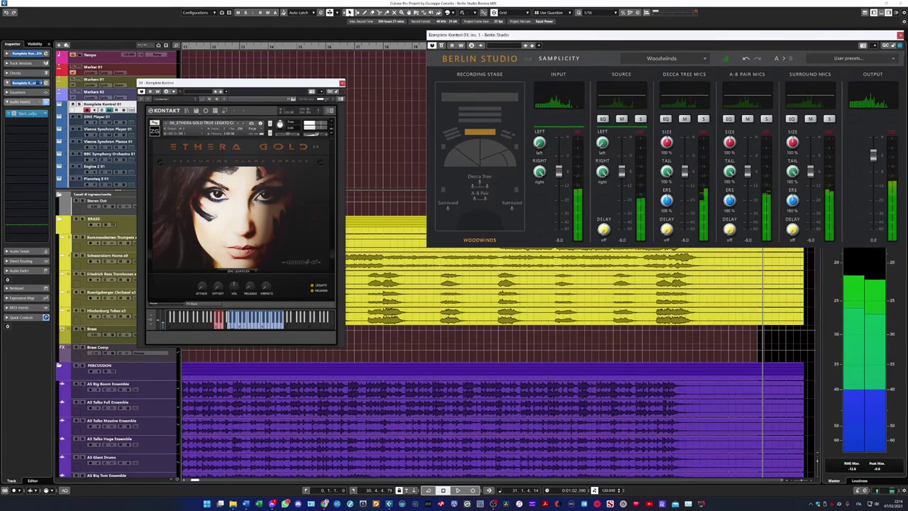
drag(609, 149, 594, 120)
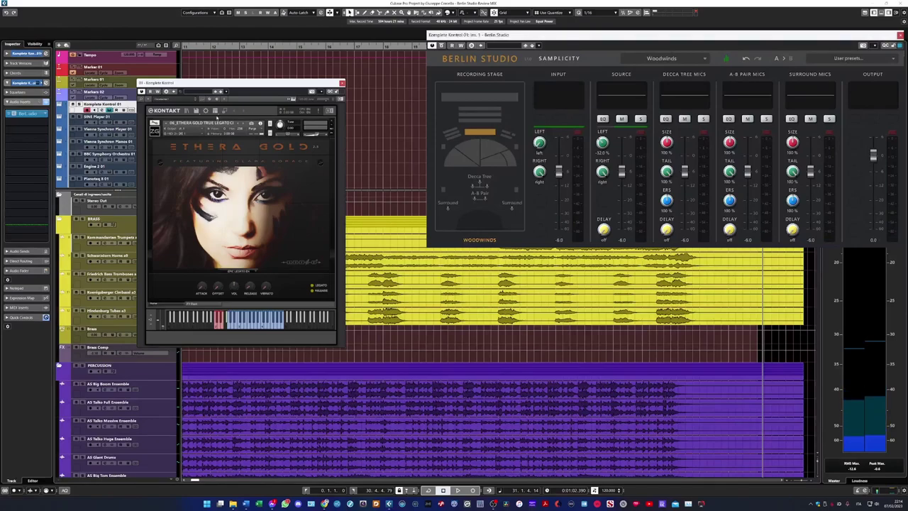
- With the 07_ETHERA GOLD TRUE LEGATO patch loaded, set the stage position to Violins 1 and lower Source to -16.2, A-B Pair to -14.1 and Surround to -23.3
click(217, 302)
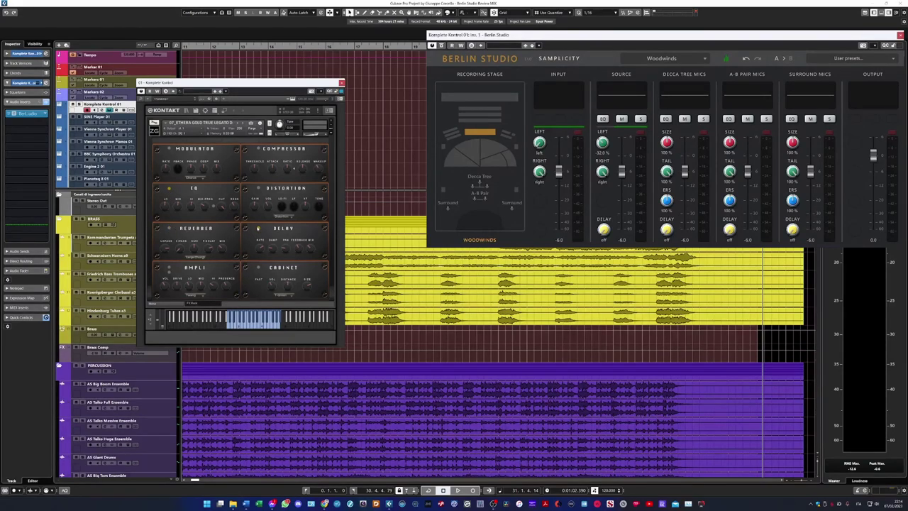
click(166, 305)
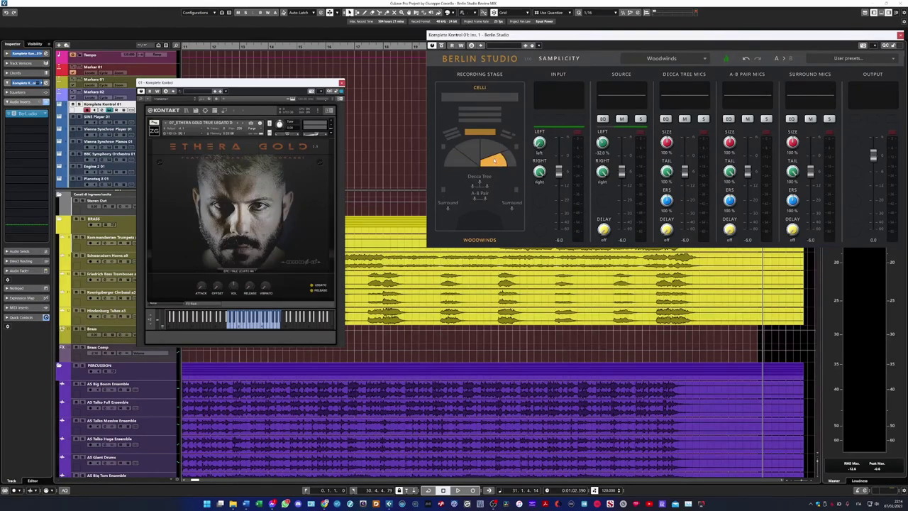
click(464, 166)
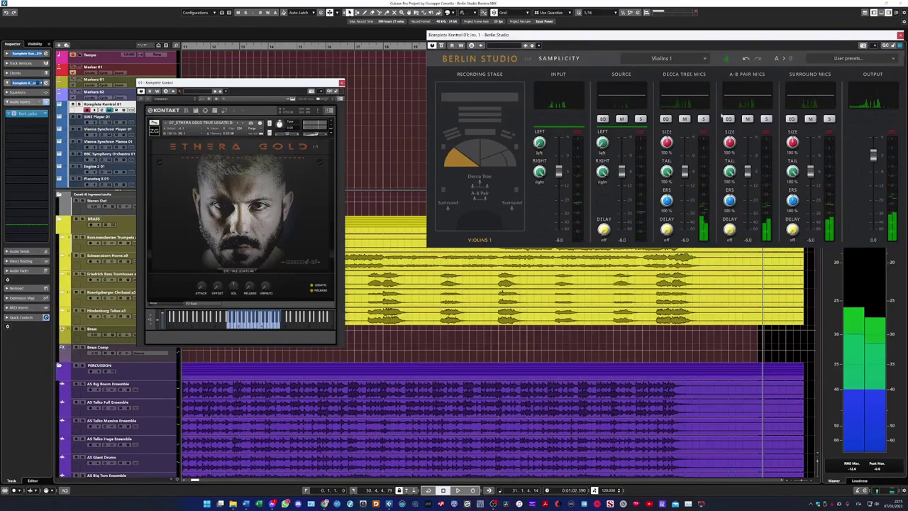
drag(622, 172, 624, 197)
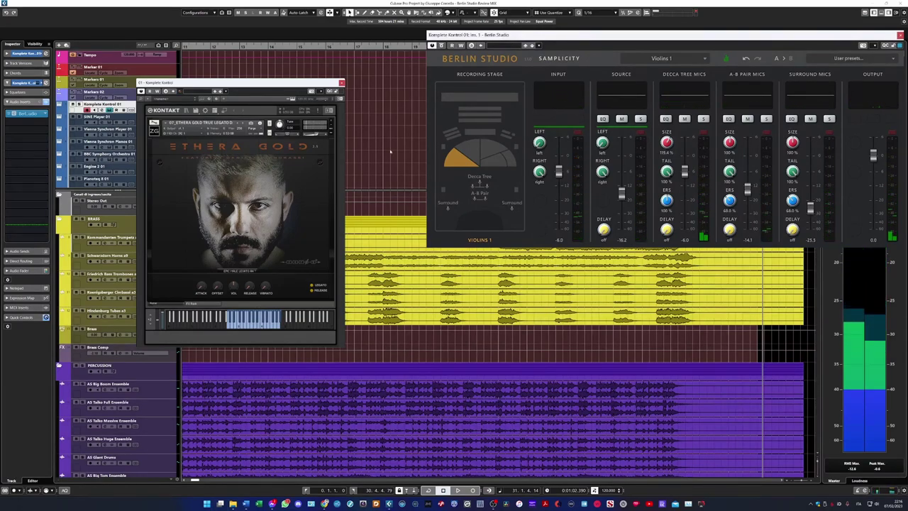
- Replace the instrument with the 02 Atlantis True Legato patch from the Ethera Gold Atlantis 2 library and check its effects rack
click(189, 111)
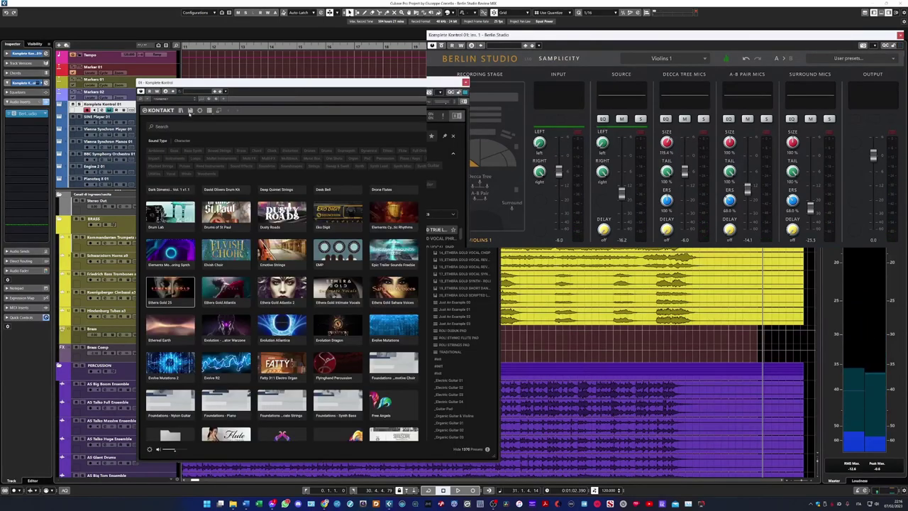
double_click(282, 287)
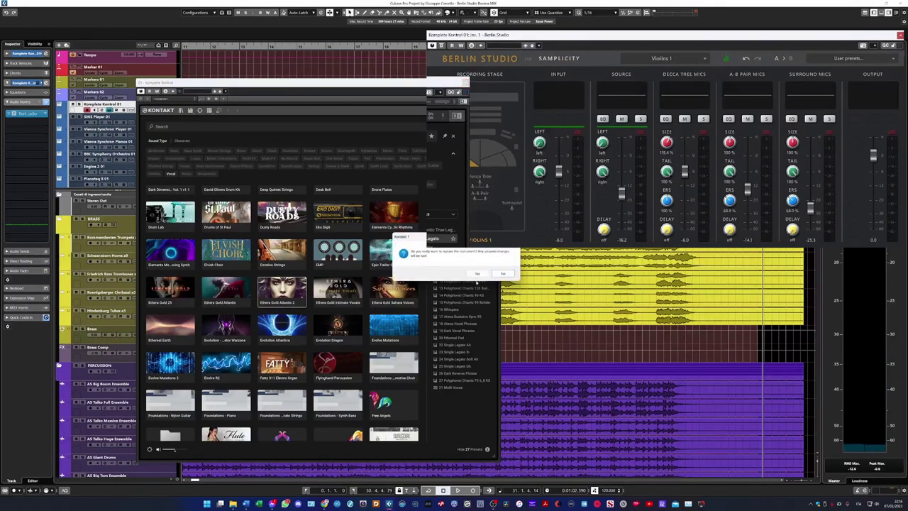
click(478, 274)
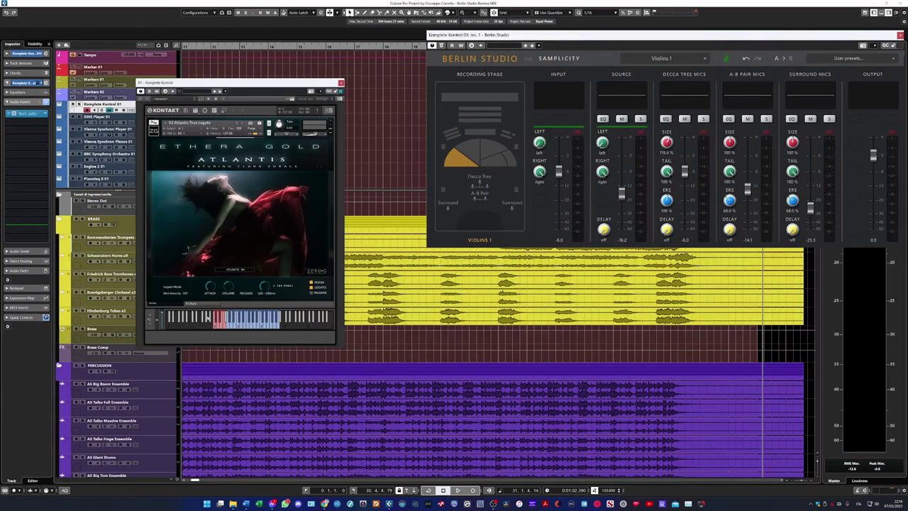
click(206, 304)
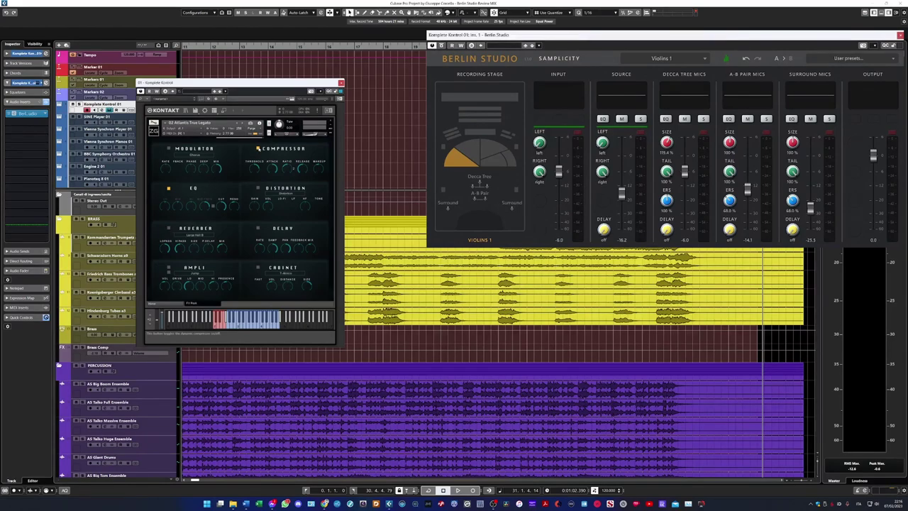
click(179, 303)
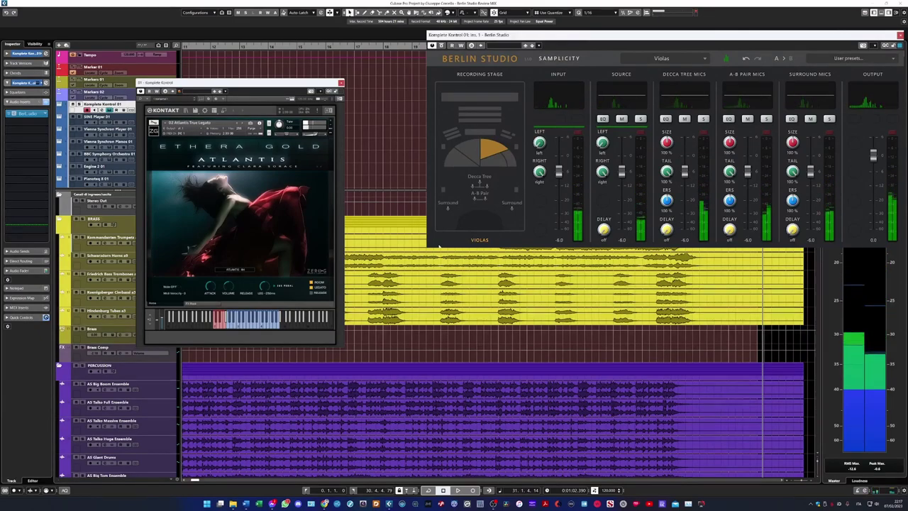
- Set the recording stage position to Front Stage wide and lower the Input level to -14.7
click(526, 197)
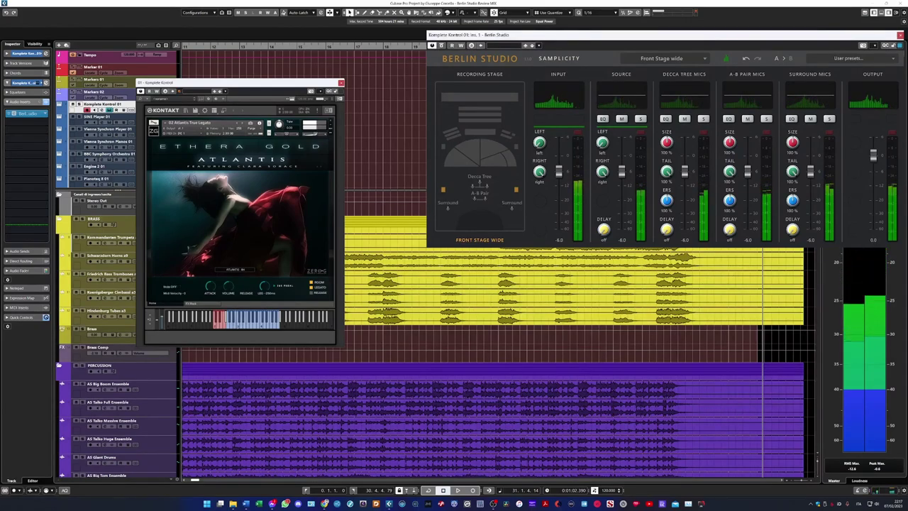
drag(558, 173, 559, 190)
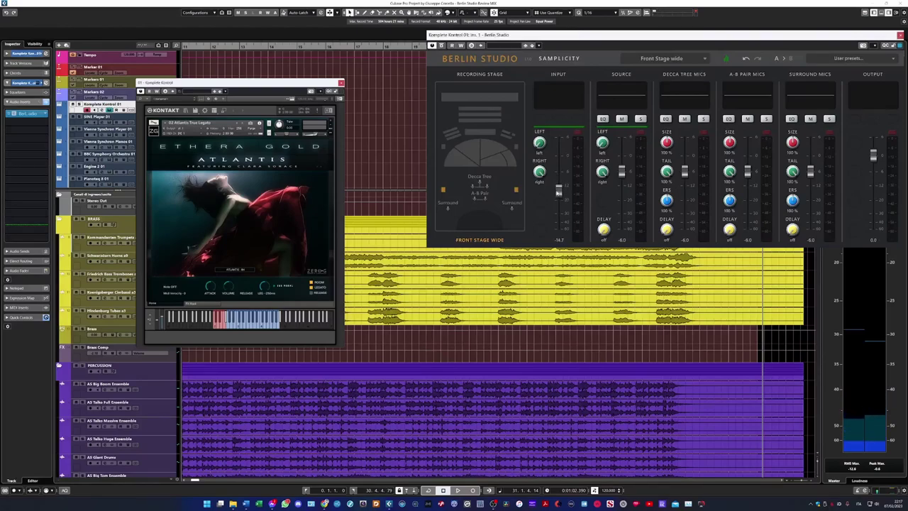
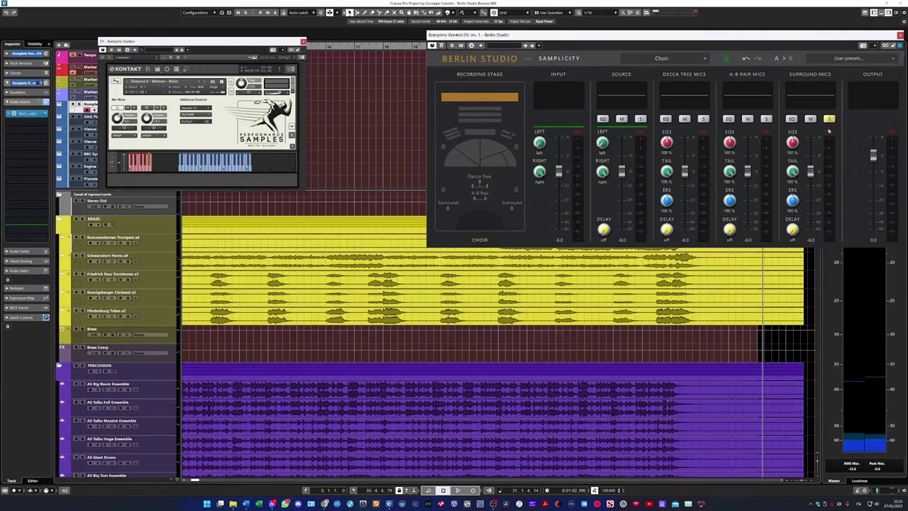
- Compare the choir patch at Front Stage wide and Choir positions, replacing the Surround solo with the A-B Pair and Decca Tree mics
click(523, 217)
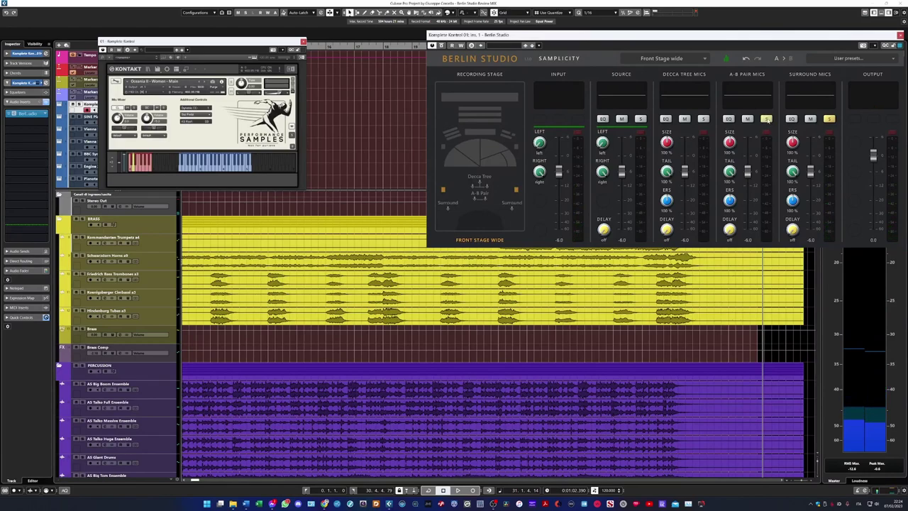
click(767, 119)
click(829, 119)
click(486, 97)
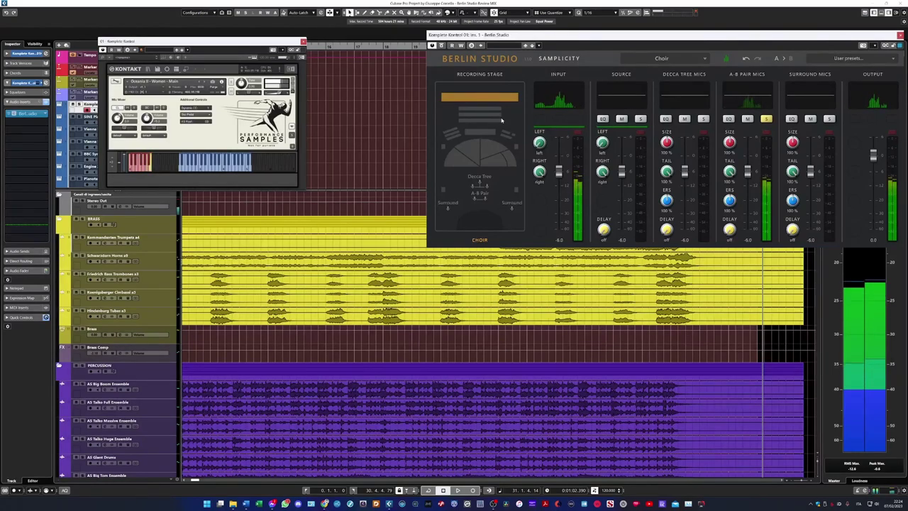
click(703, 119)
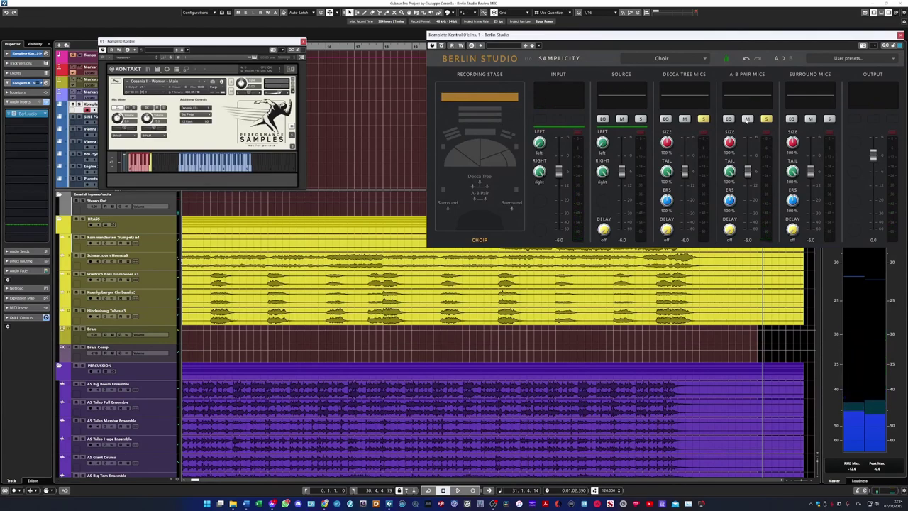
- Clear the A-B Pair and Decca Tree solos, audition the Source channel alone, and clear its solo
click(767, 118)
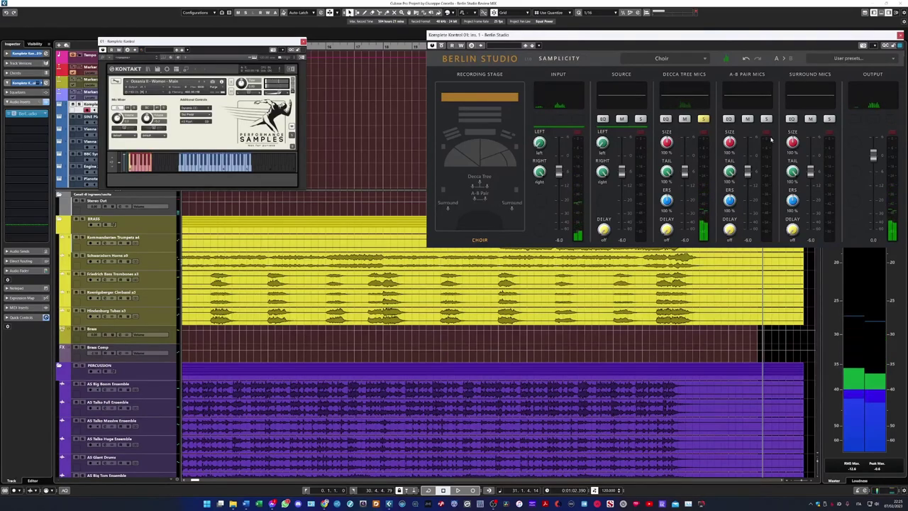
click(704, 119)
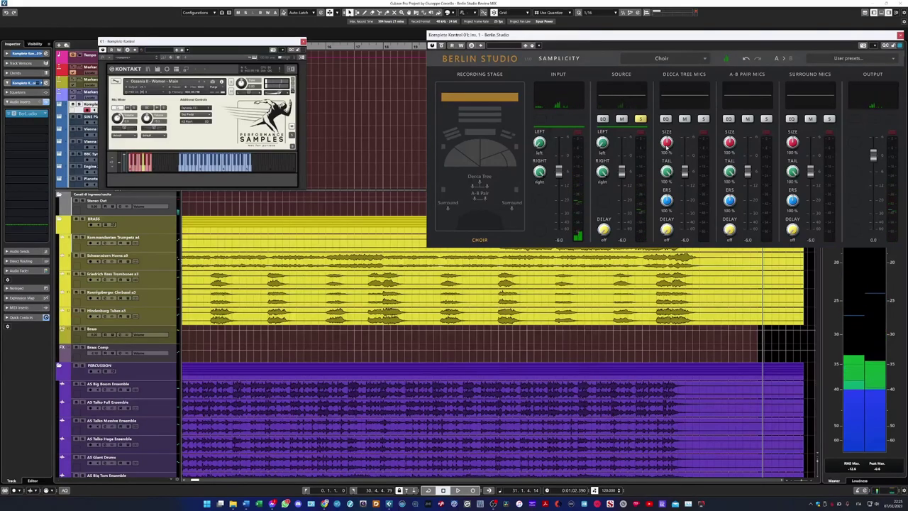
click(641, 120)
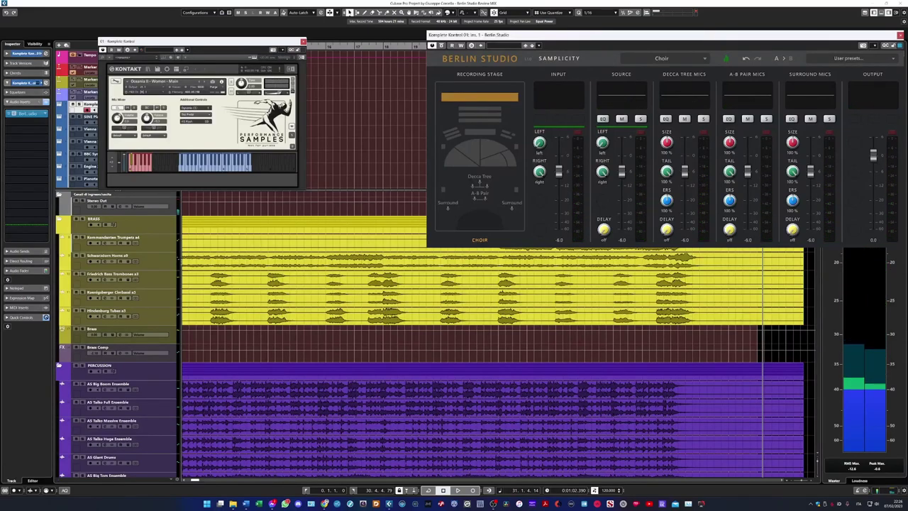
- Replace the instrument with the 1 Shevannai Legato patch from the Shevannai library
click(151, 69)
click(187, 226)
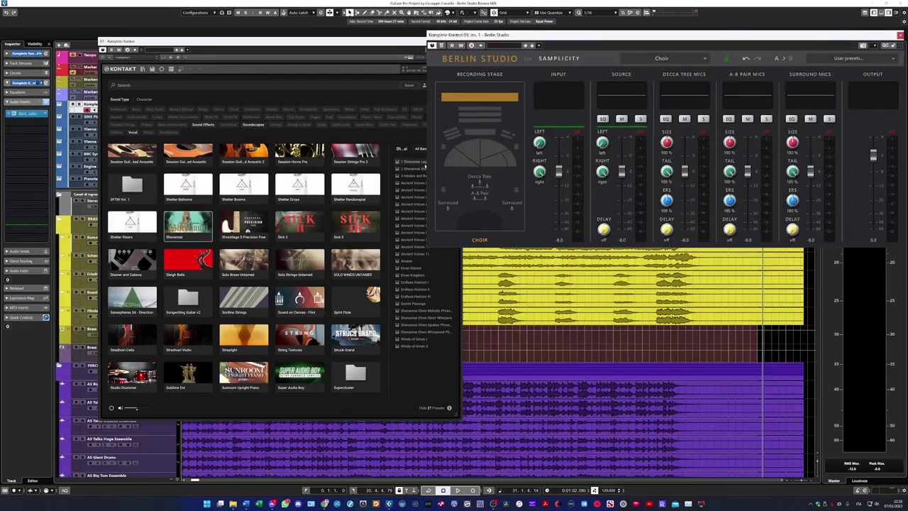
double_click(424, 162)
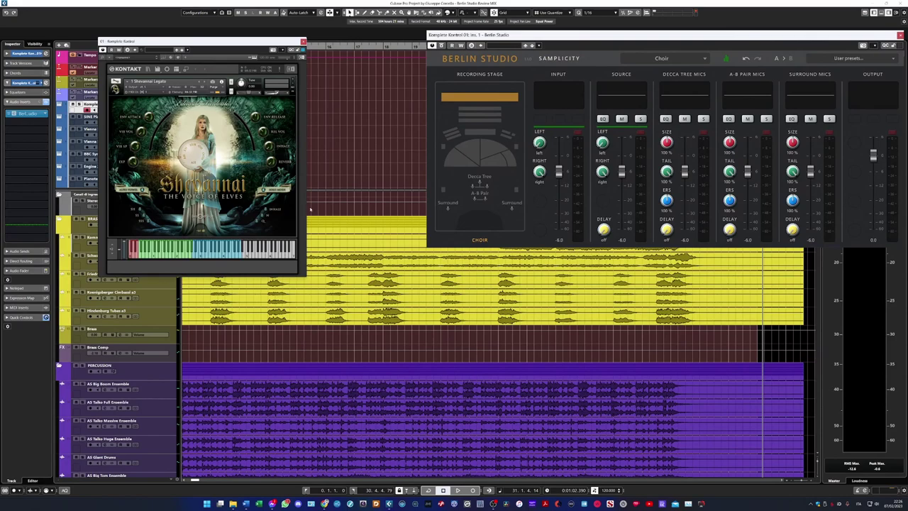
- Set the recording stage position to Celli and pan the Source's left channel inward
click(496, 163)
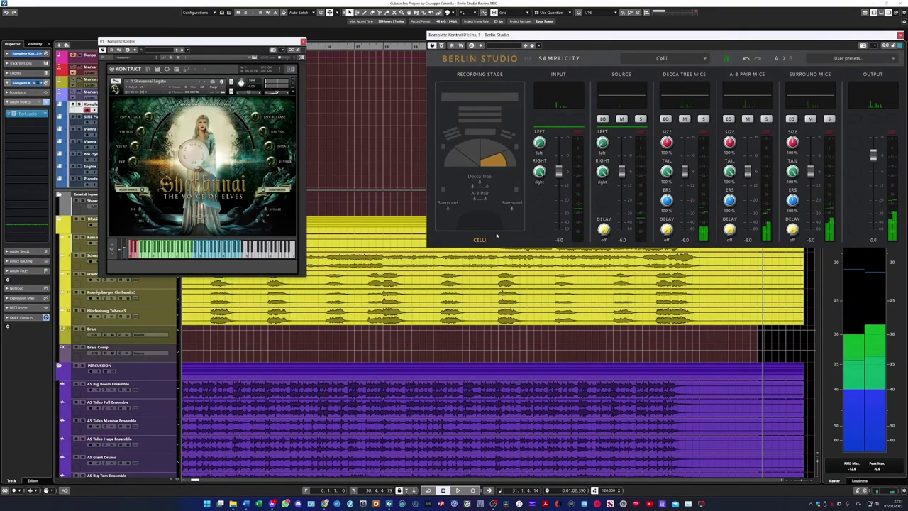
mouse_move(599, 136)
drag(598, 136, 593, 104)
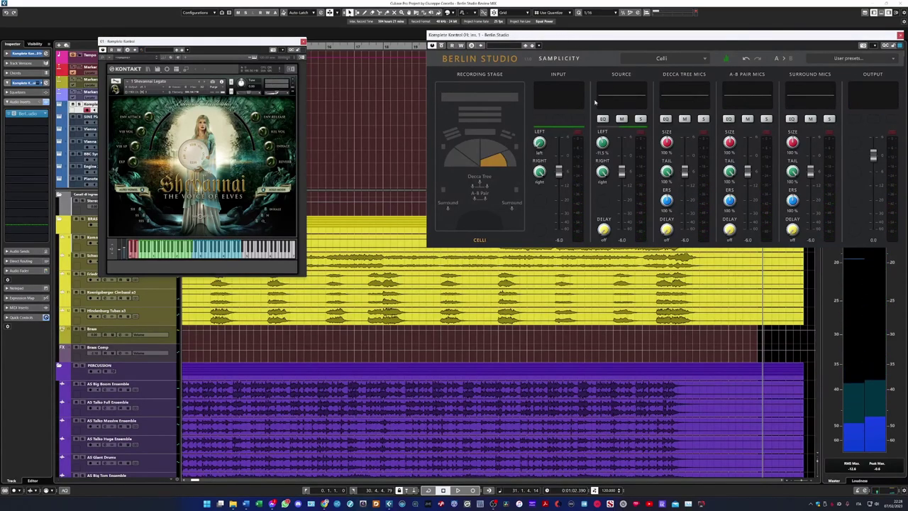
- Replace the instrument with the Stradivari Cello Multi Mix patch from the Stradivari Cello library
click(142, 68)
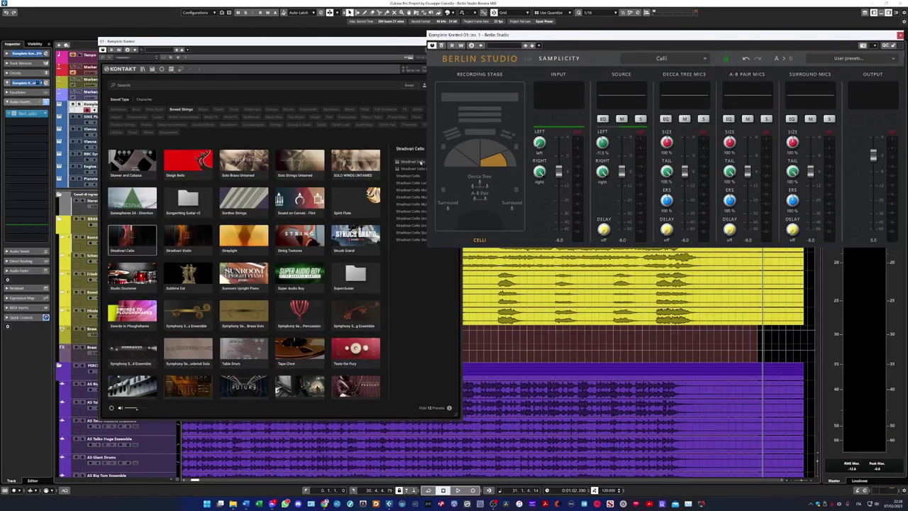
double_click(421, 162)
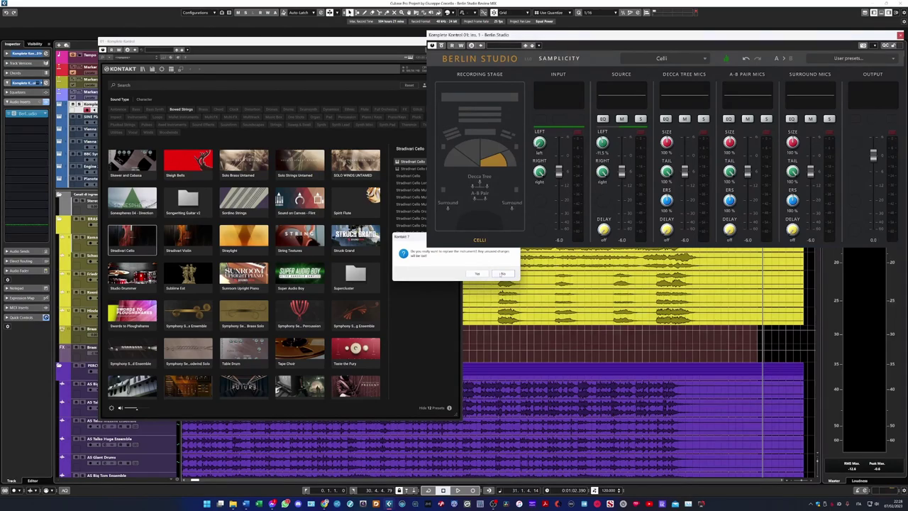
click(503, 273)
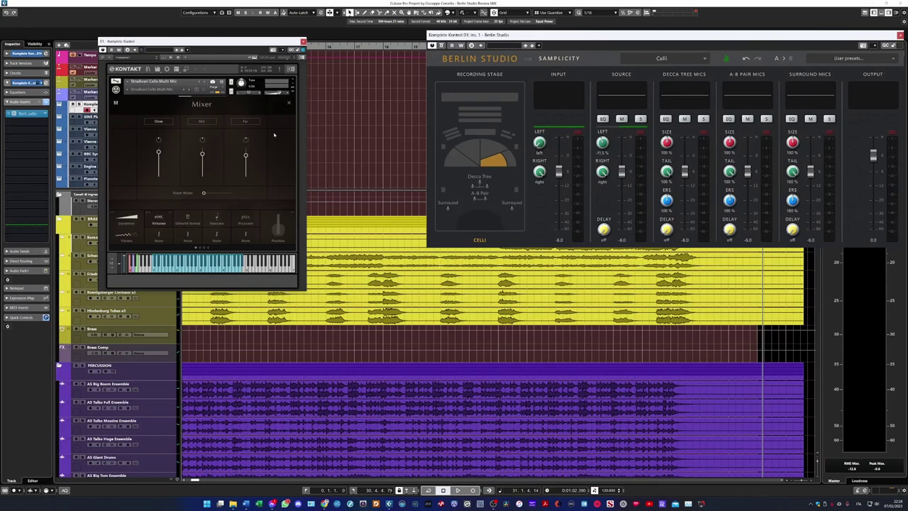
- Compare the Celli position with the reverb bypassed, and set Source to -19.4, Decca Tree to -0.99, A-B Pair to -16.2 and Surround to -11.3
click(500, 163)
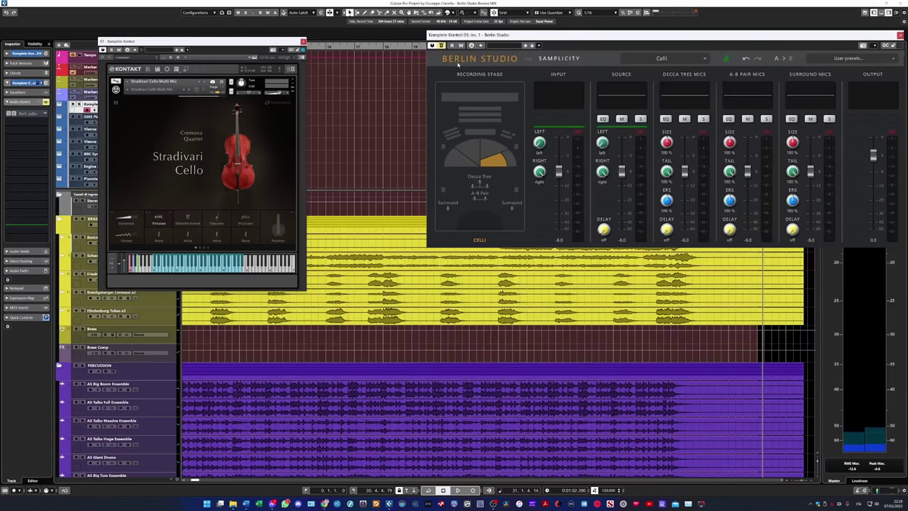
click(436, 71)
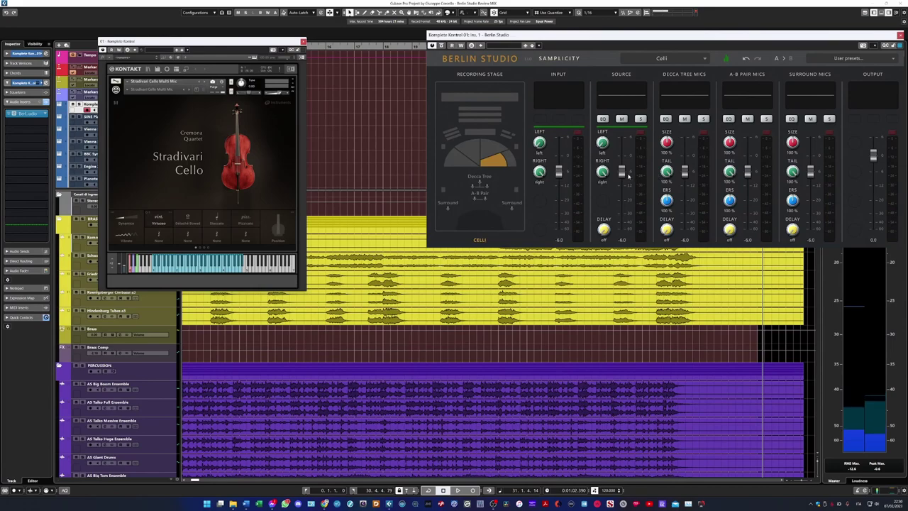
drag(622, 172, 621, 188)
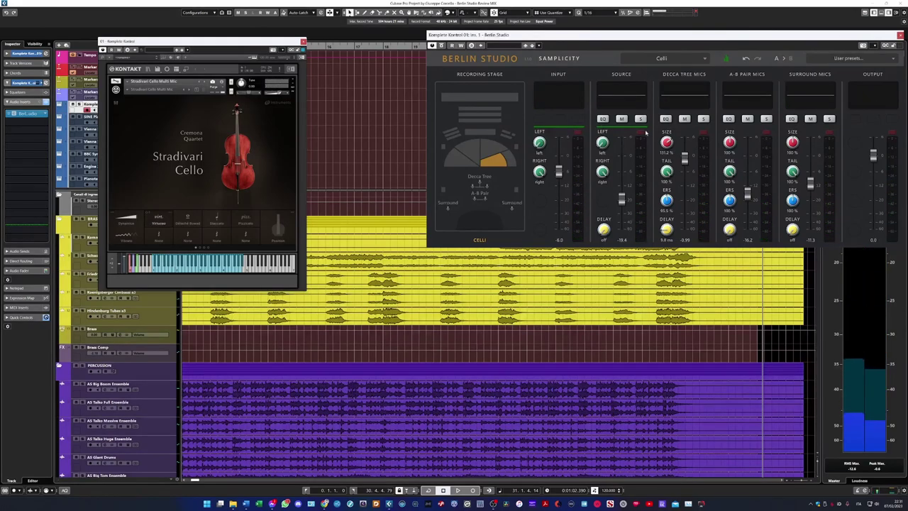
- Cut the lowest Decca Tree EQ band by 10.0 dB at a higher frequency, and set Source to -10.0 with its left channel panned inward
click(686, 102)
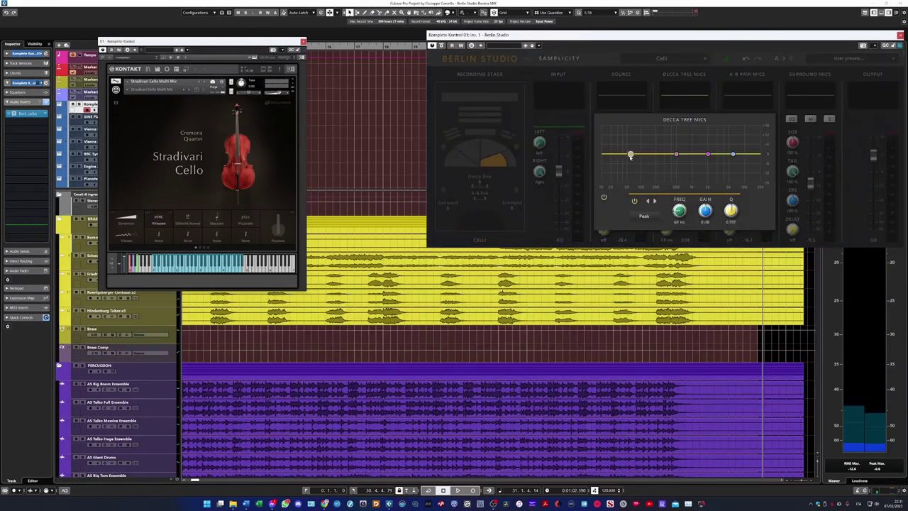
drag(630, 154, 629, 164)
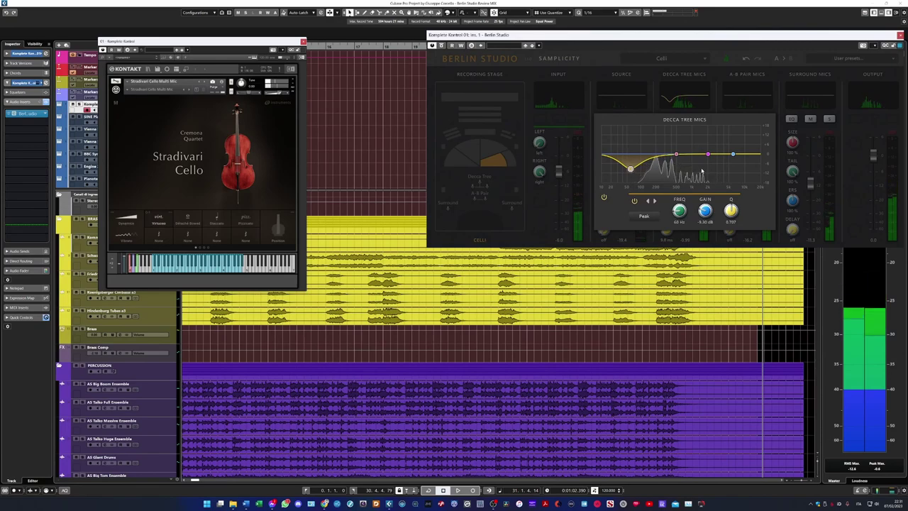
drag(631, 171, 650, 170)
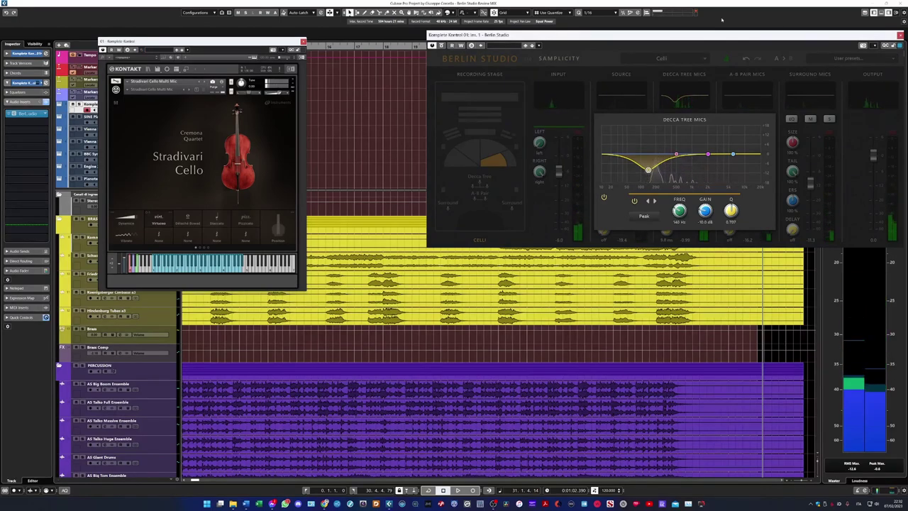
click(602, 206)
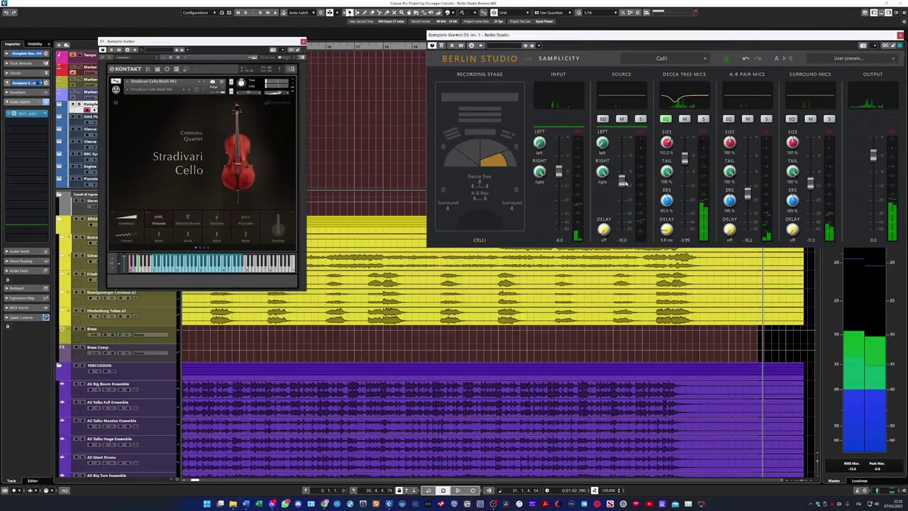
drag(602, 143, 603, 135)
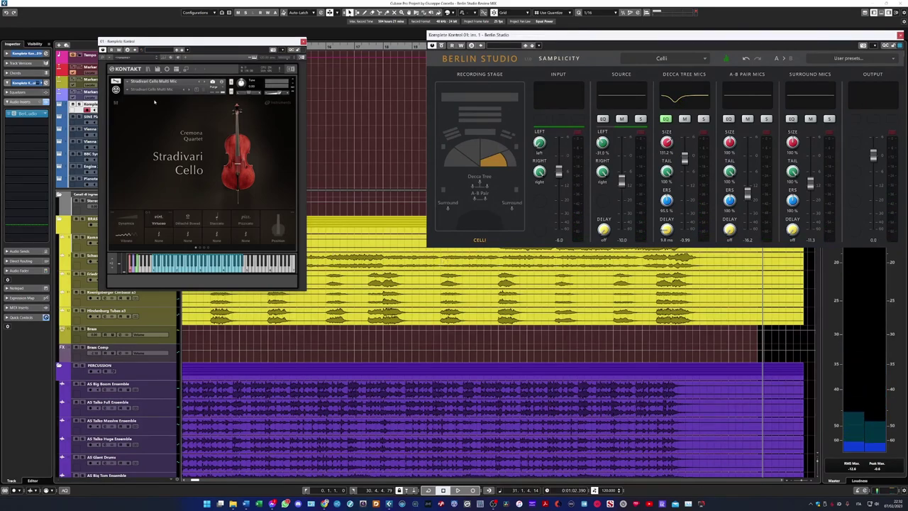
- Replace the instrument with the Celesta patch from the Symphony Series Percussion library and set the stage position to Percussion upward
click(150, 69)
double_click(407, 211)
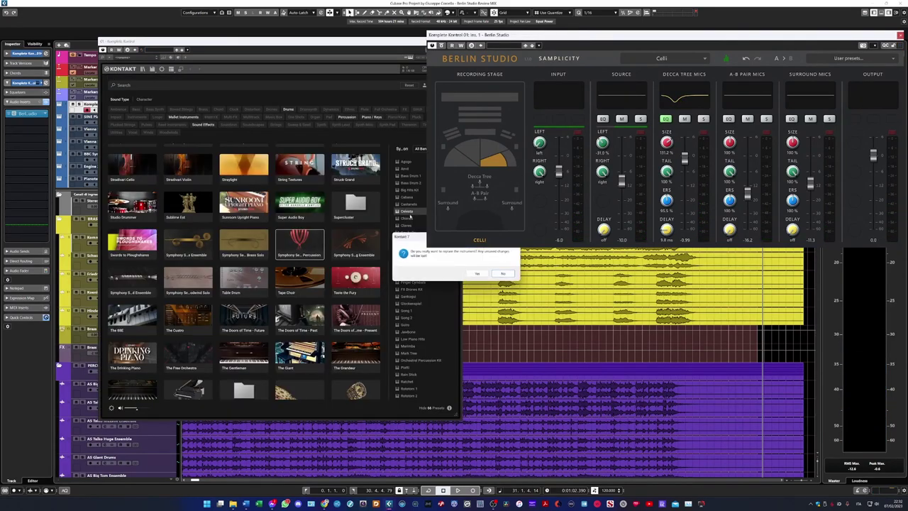
click(480, 275)
click(480, 276)
click(151, 68)
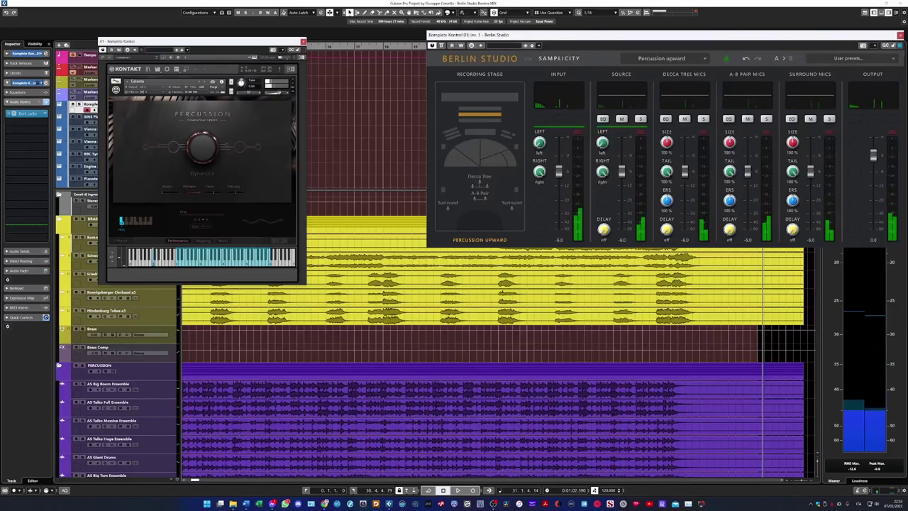
- Set Source to -8.76, Decca Tree to -8.88, A-B Pair to -9.27 and Surround to -8.13, and check the Celesta patch's mixer and built-in reverb
drag(685, 171, 698, 190)
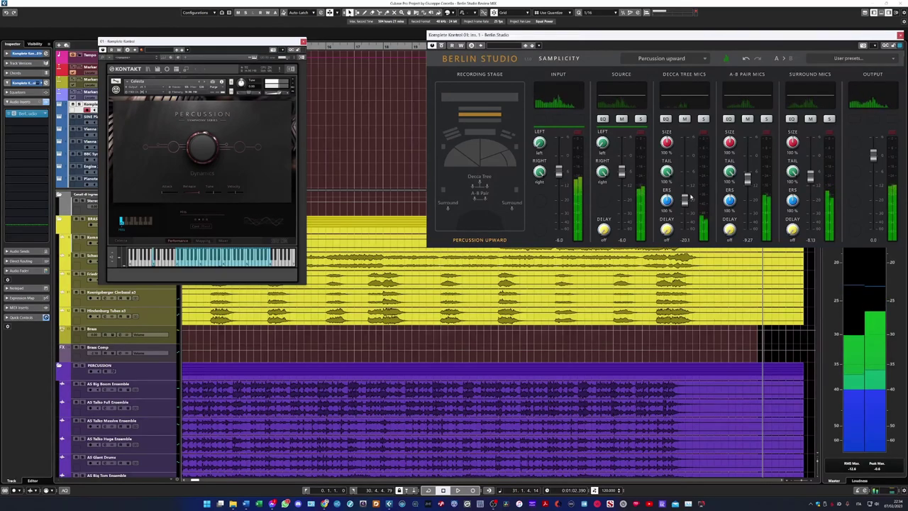
click(223, 240)
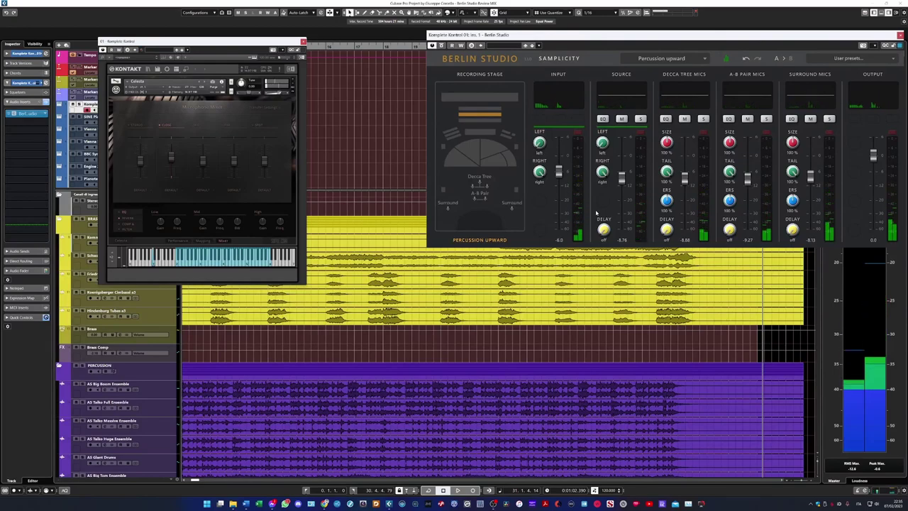
click(126, 217)
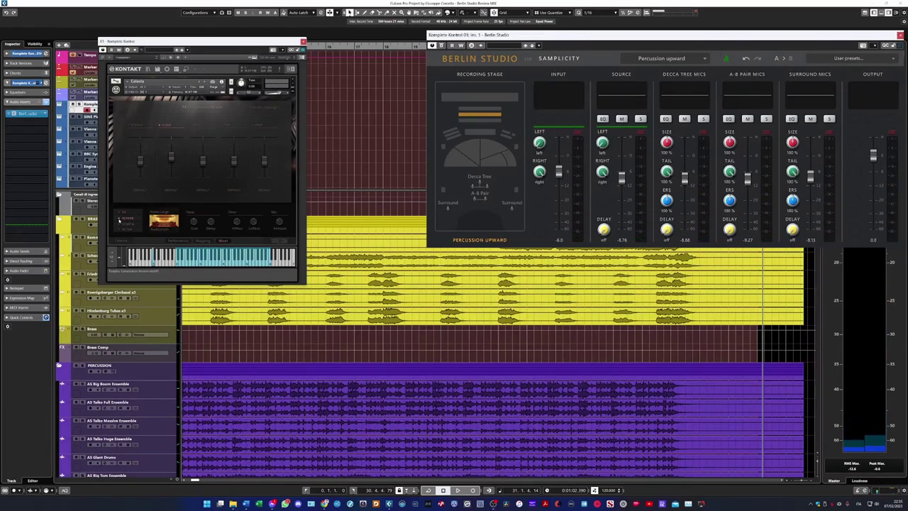
click(452, 261)
- Replace the instrument with the Field Drum patch and show its Performance page
click(148, 69)
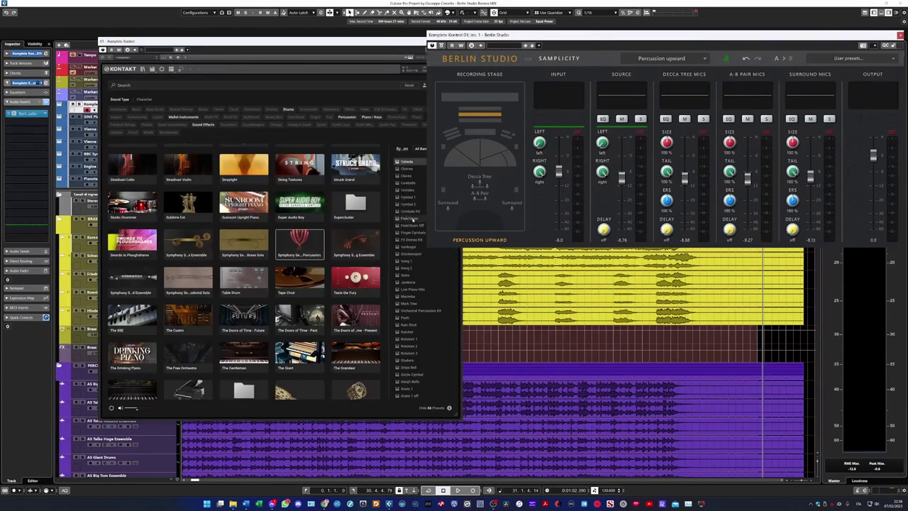
double_click(410, 218)
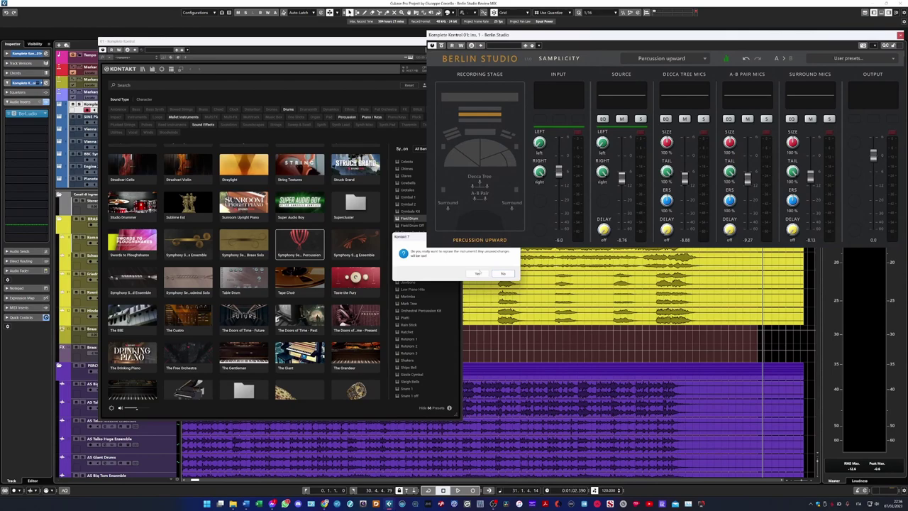
click(477, 274)
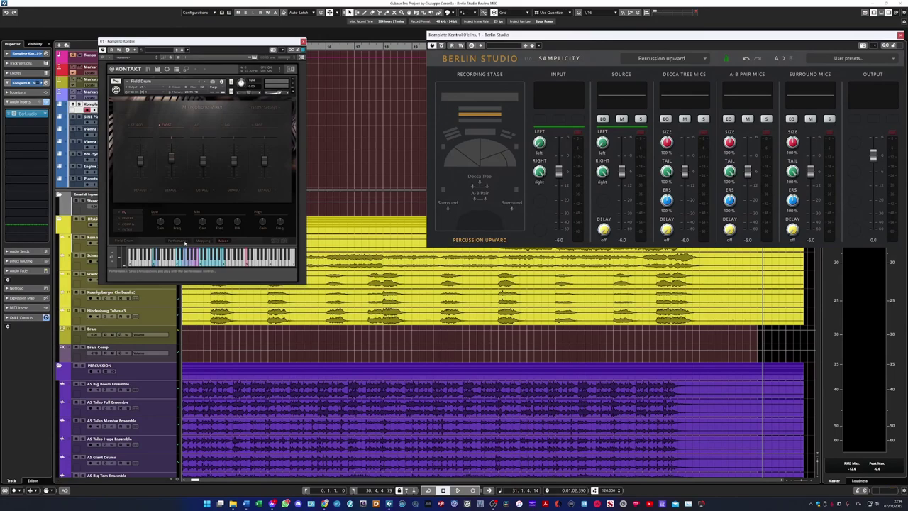
click(184, 242)
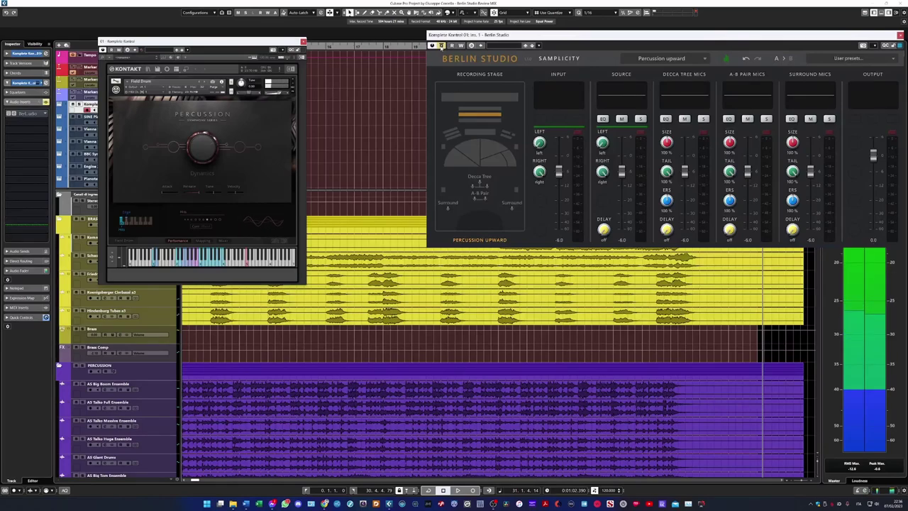
- Audition the Source channel solo, clear it, and lower Decca Tree to -20.0, A-B Pair to -21.2 and Surround to -26.0
click(640, 119)
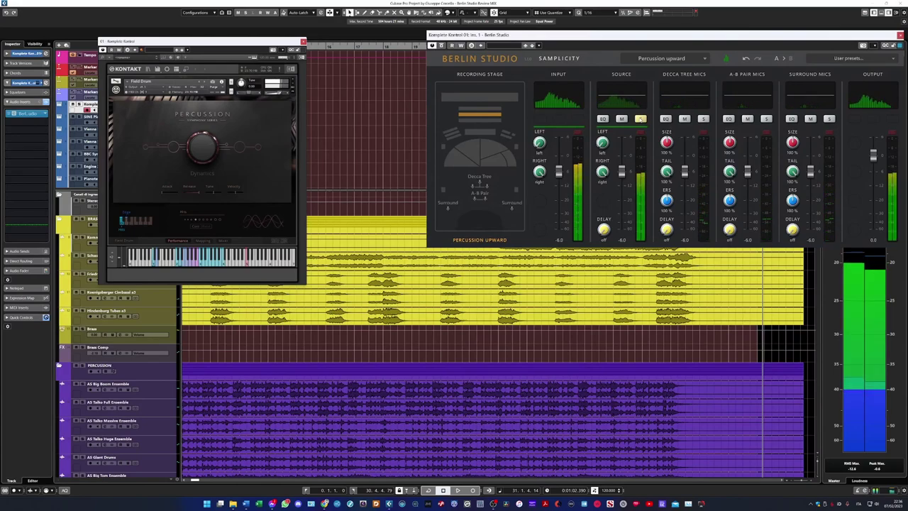
click(640, 119)
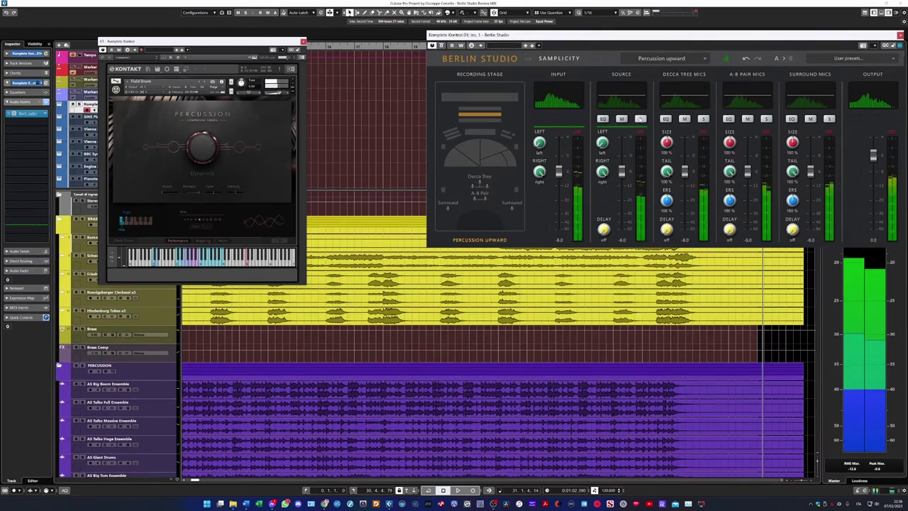
drag(748, 171, 748, 202)
drag(811, 171, 812, 184)
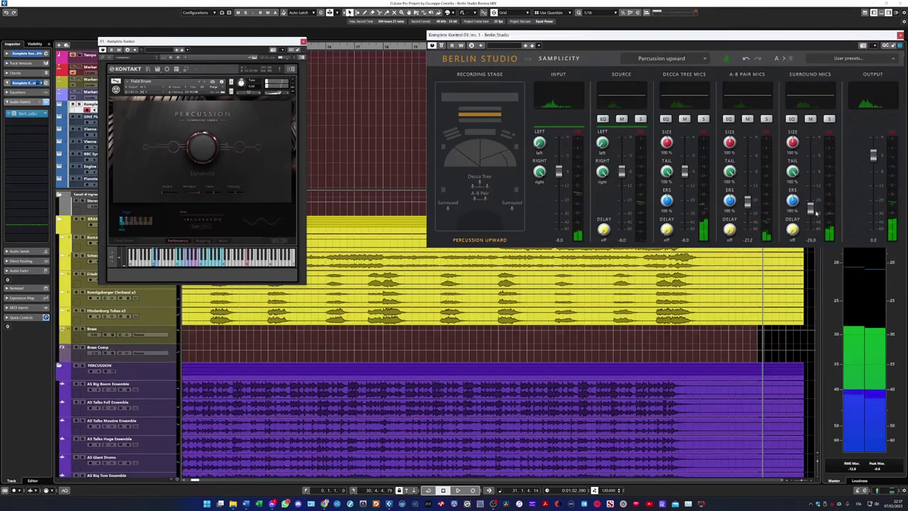
drag(685, 171, 685, 198)
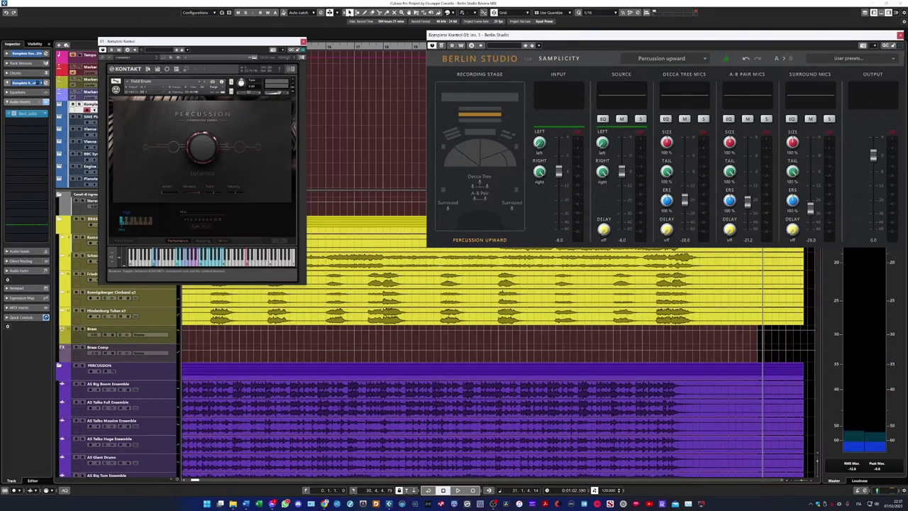
- Replace the instrument with the Timpani patch, set the stage position to Percussion large, and show the patch's Performance page
click(148, 68)
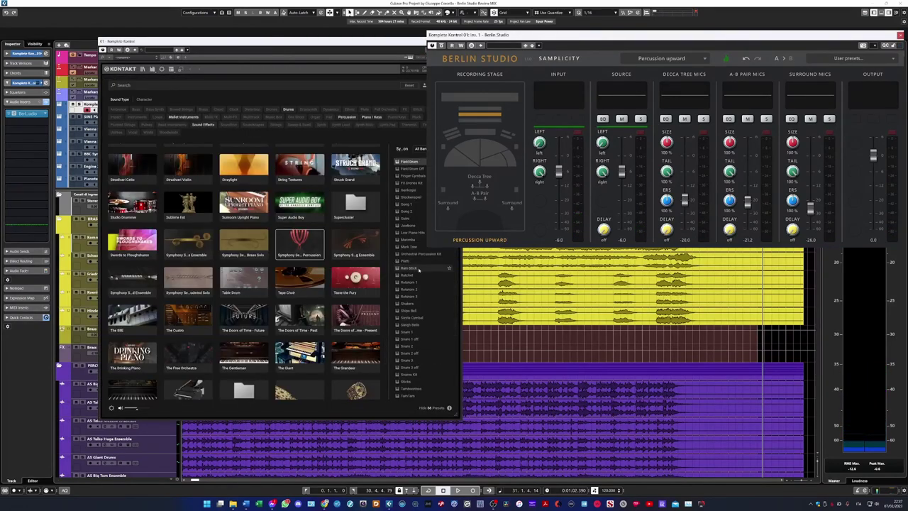
scroll(419, 270, down, 5)
double_click(413, 303)
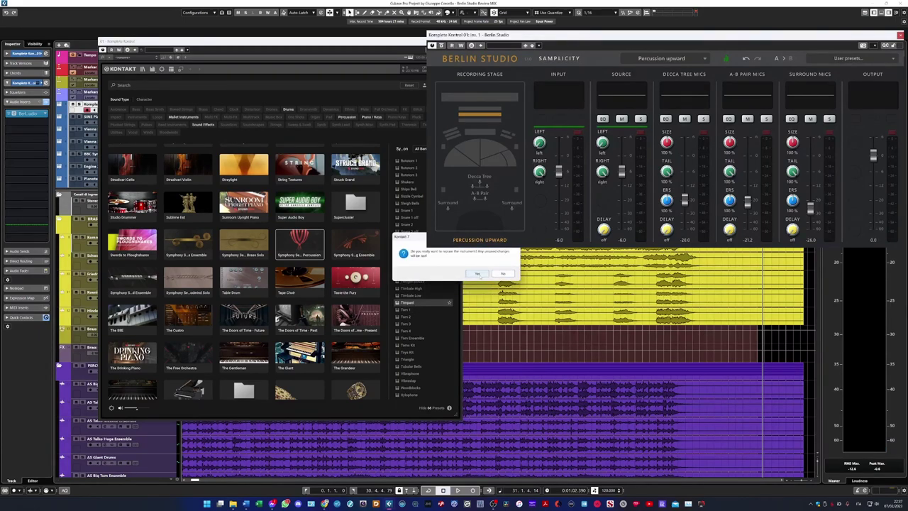
click(478, 274)
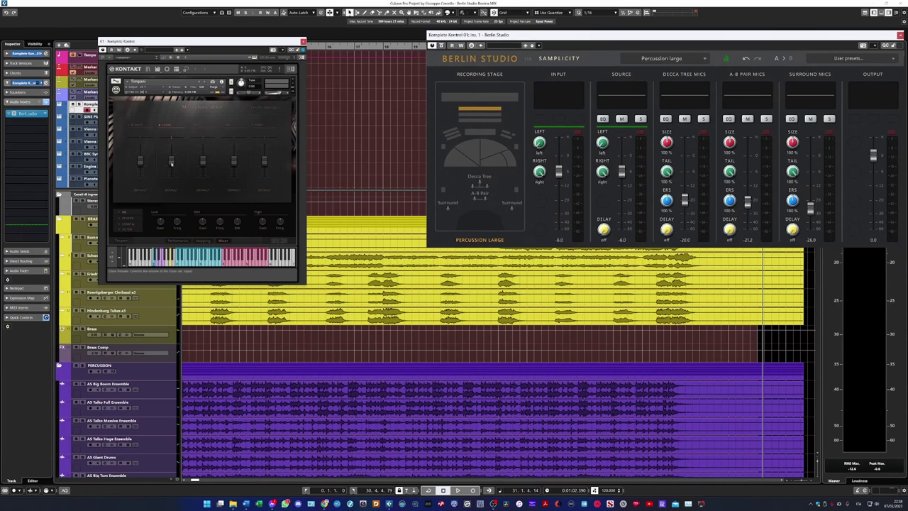
click(177, 241)
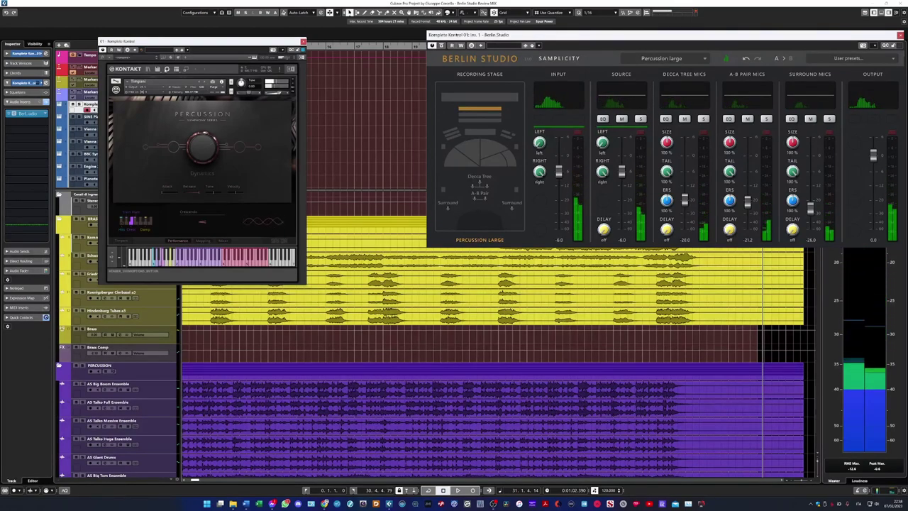
- Replace the instrument with The Grandeur piano patch and set the stage position to Mid Stage wide
click(148, 69)
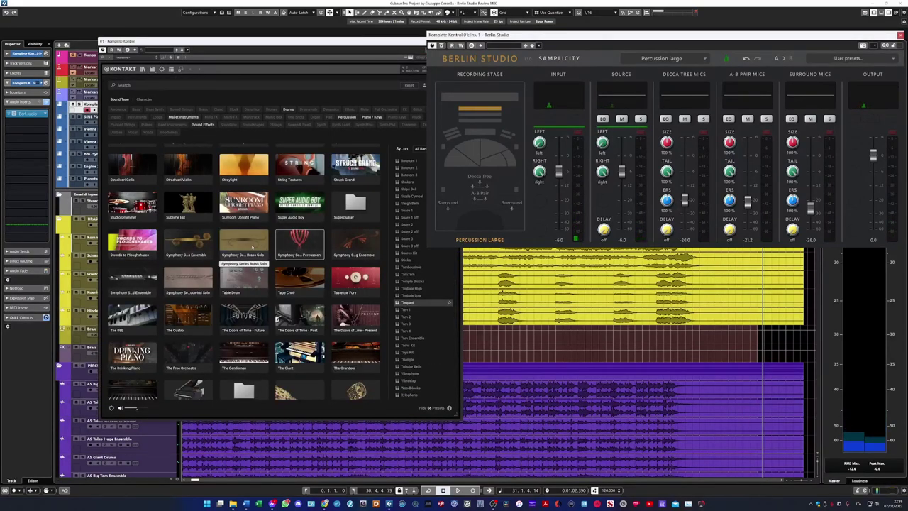
scroll(266, 247, down, 2)
scroll(252, 246, down, 2)
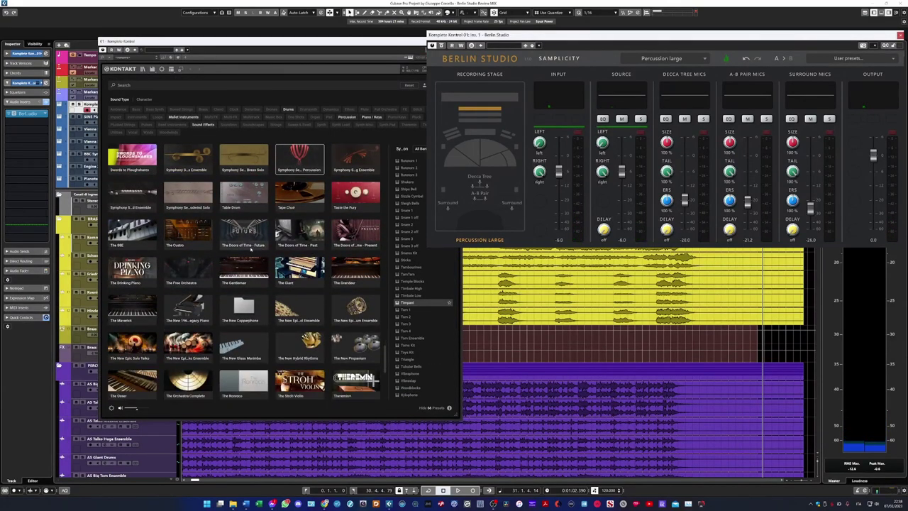
scroll(252, 246, down, 1)
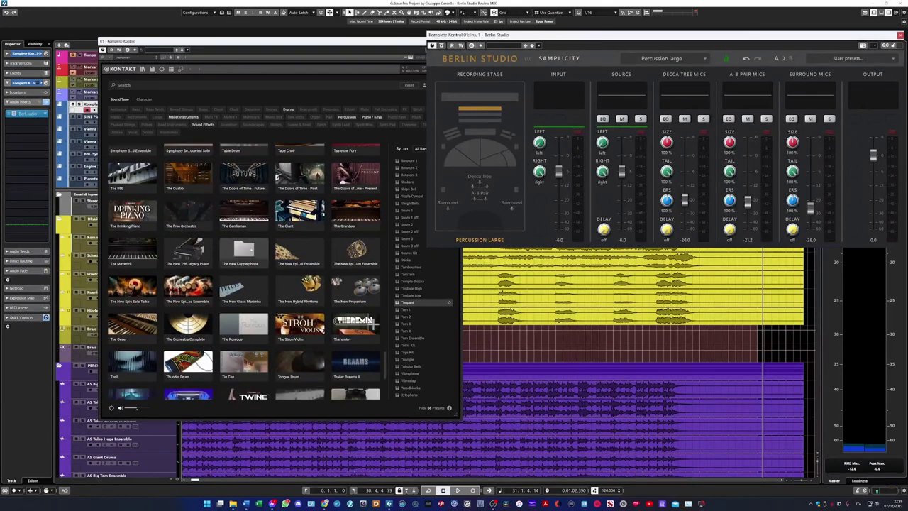
click(355, 211)
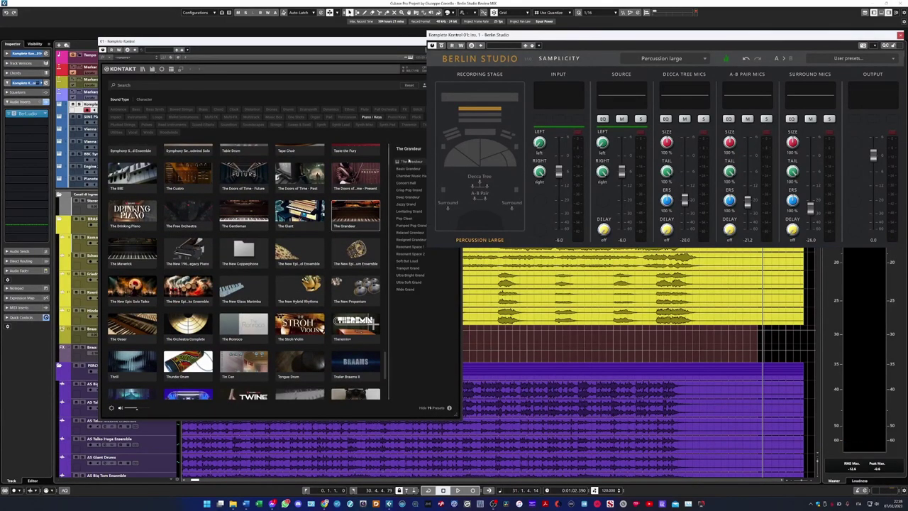
double_click(410, 162)
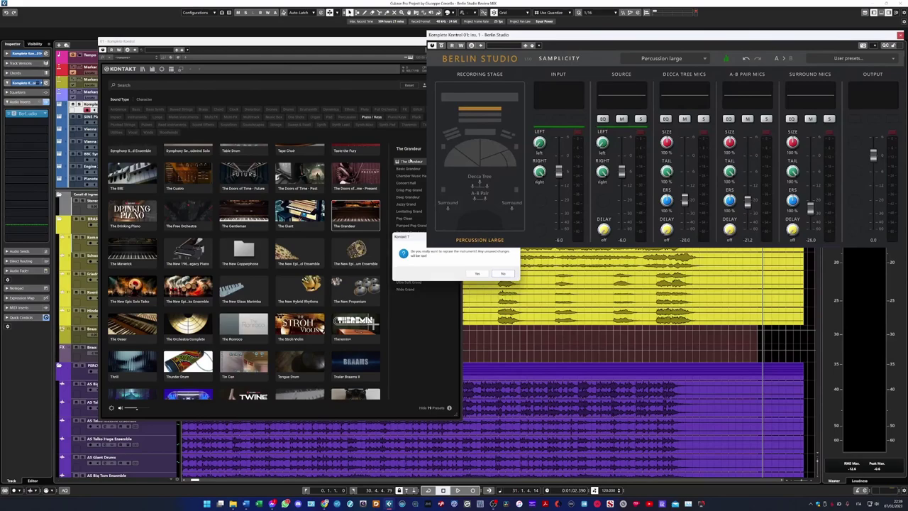
click(478, 275)
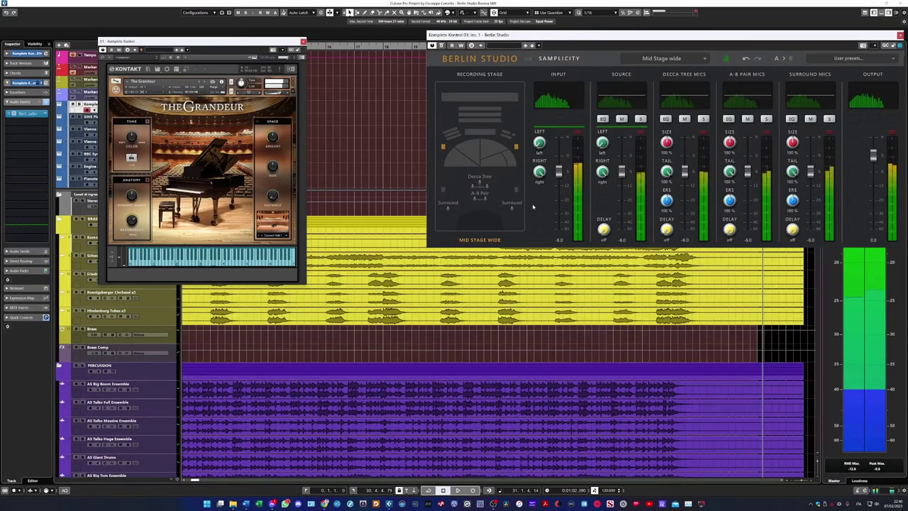
- Set A-B Pair to -20.5, Surround to -10.3, Decca Tree to -18.0 and Source to -1.73 for the piano
drag(748, 171, 747, 202)
mouse_move(810, 171)
mouse_down()
mouse_move(811, 206)
mouse_move(810, 182)
mouse_up()
drag(685, 171, 685, 195)
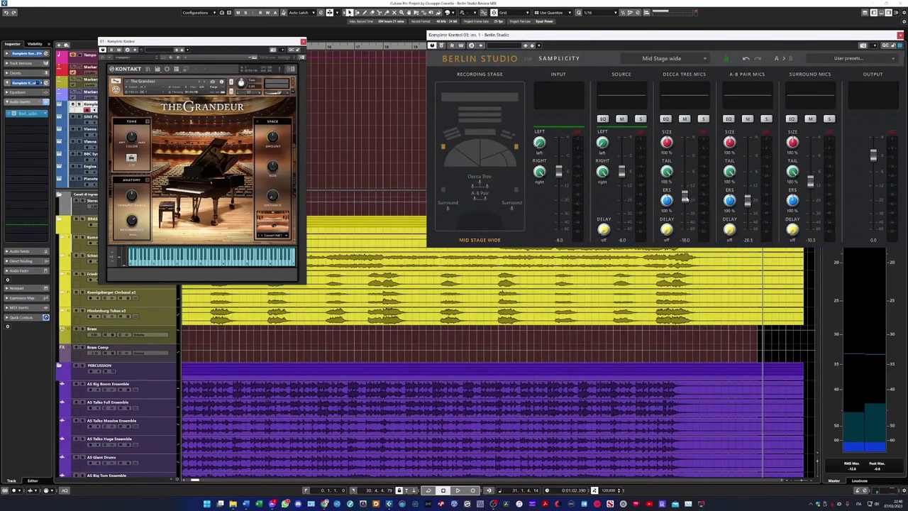
drag(621, 171, 625, 163)
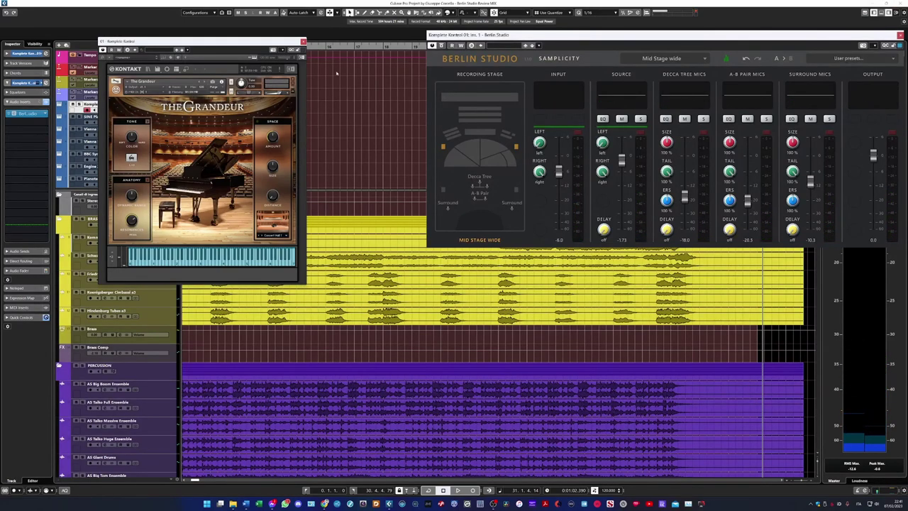
- Load the Clarinet 1 All Articulations patch at the Woodwinds position and lower A-B Pair to -12.2 and Surround to -14.4
click(143, 68)
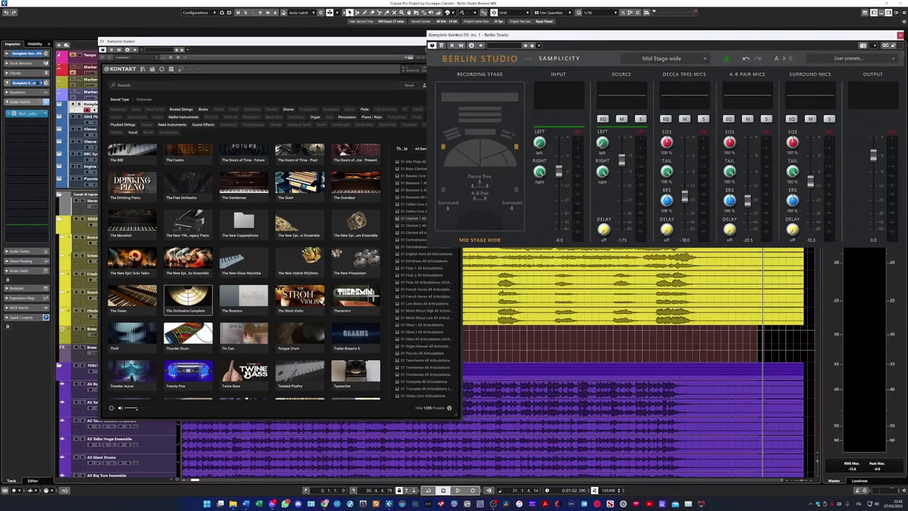
double_click(411, 218)
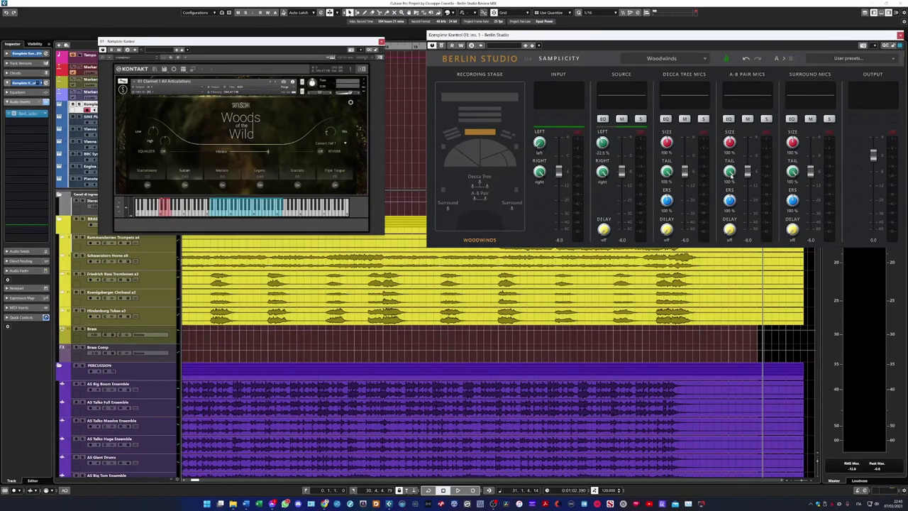
drag(811, 171, 810, 189)
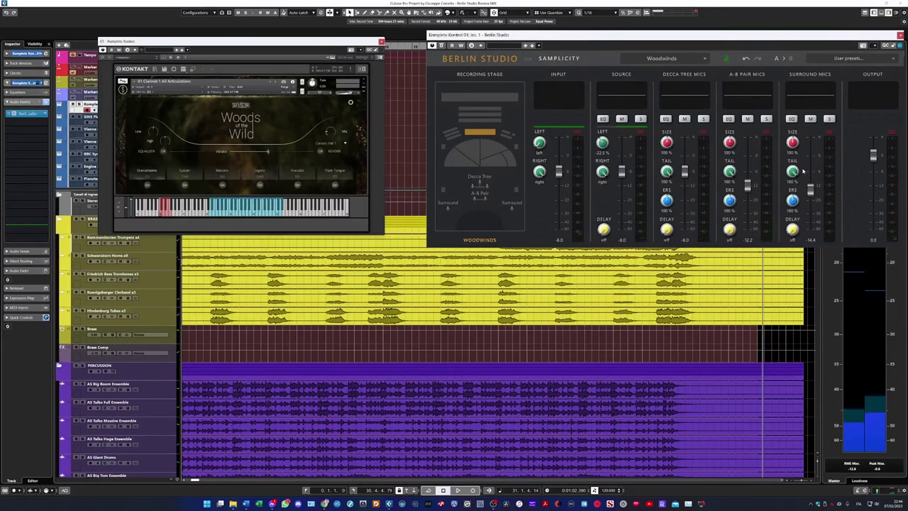
- Replace the instrument with the Duduk patch from the Ventus Winds - Duduk library
key(F1)
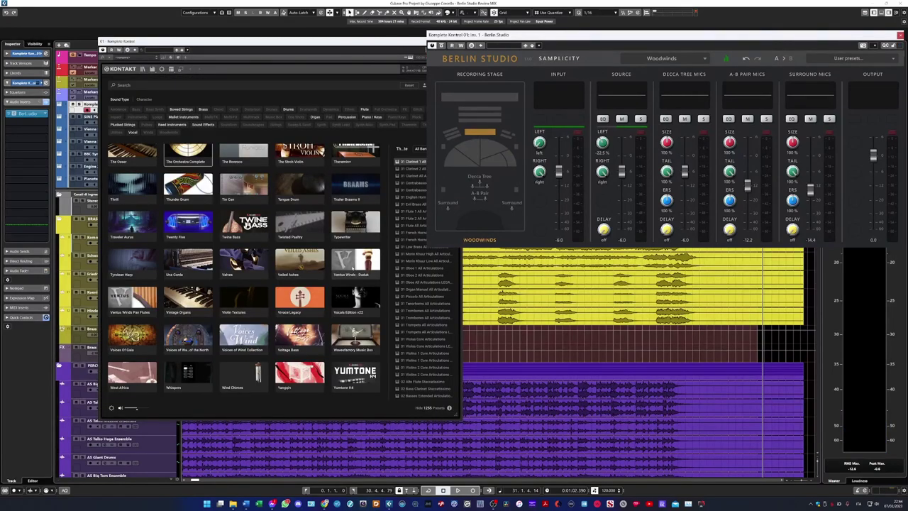
click(355, 261)
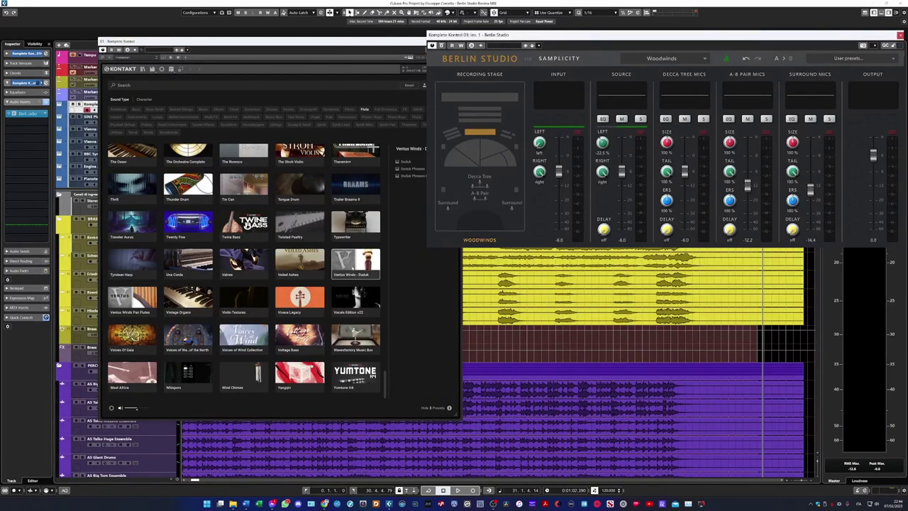
double_click(418, 171)
click(479, 274)
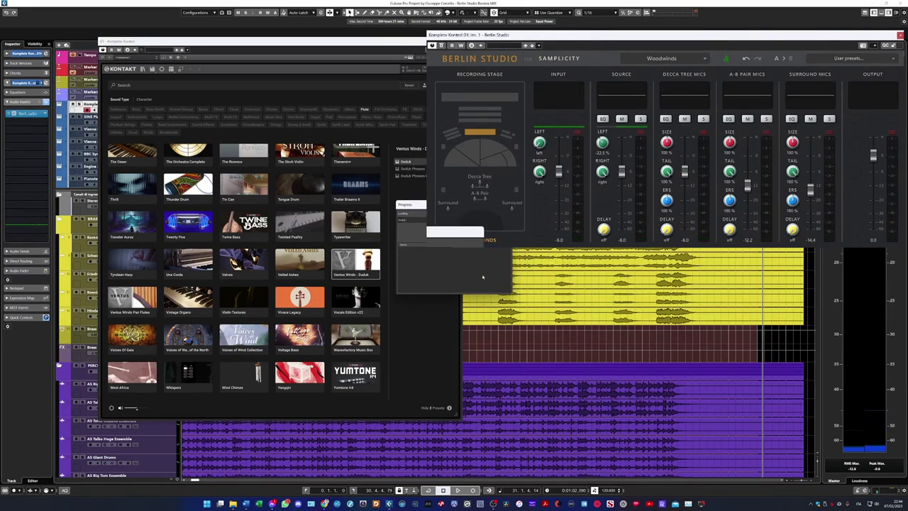
click(146, 289)
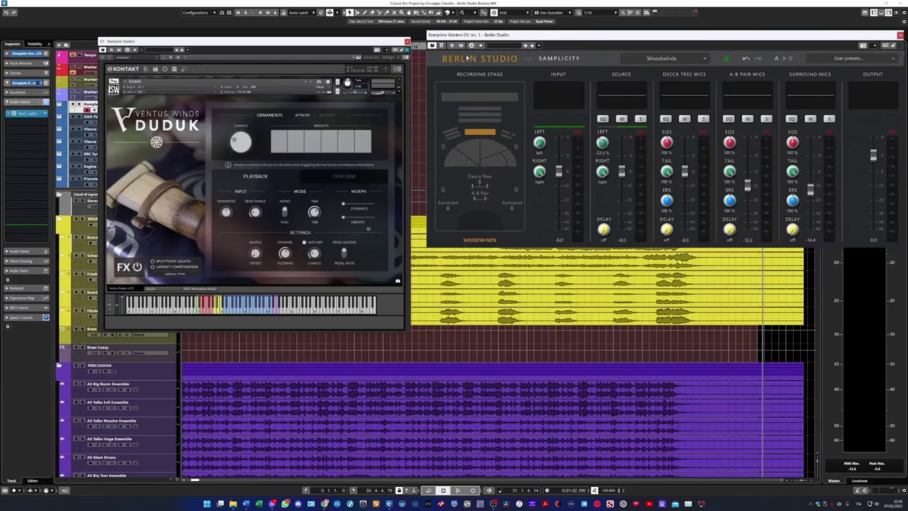
- Compare the duduk with the reverb bypassed and active at the Woodwinds position, and view the user preset options
click(442, 46)
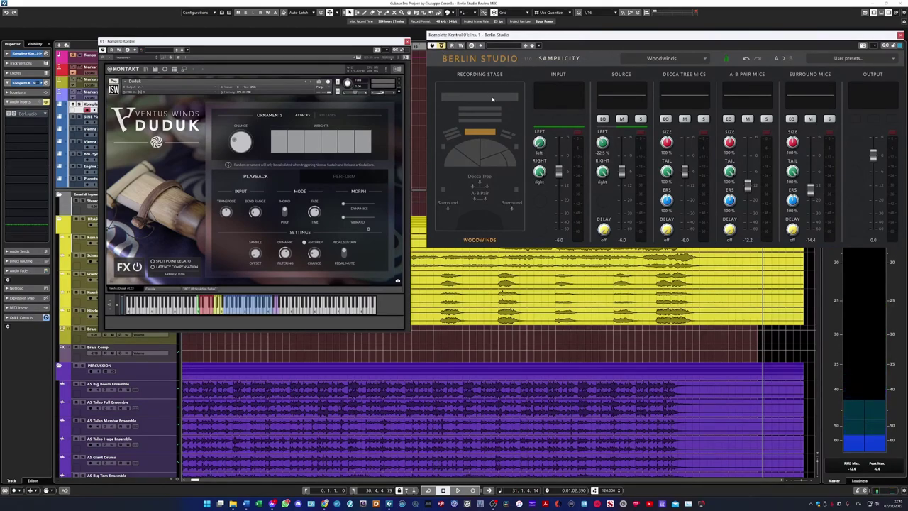
click(838, 59)
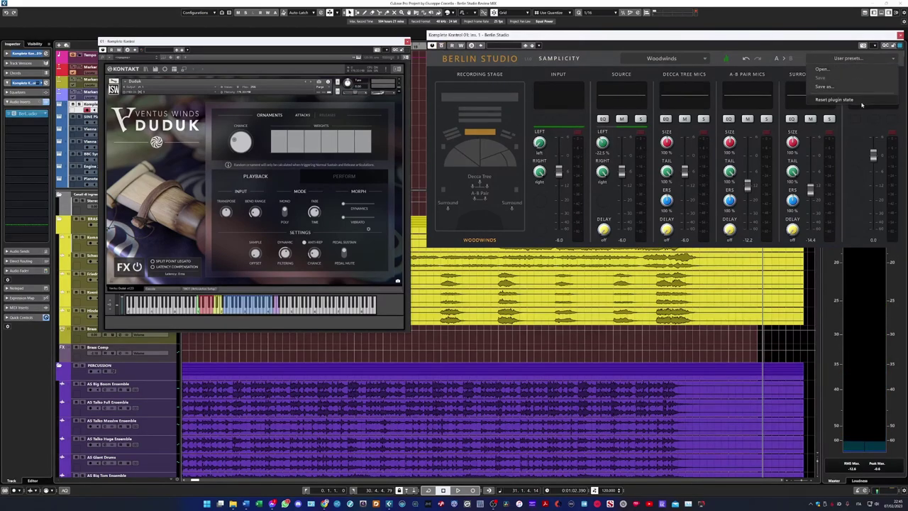
click(852, 89)
click(480, 132)
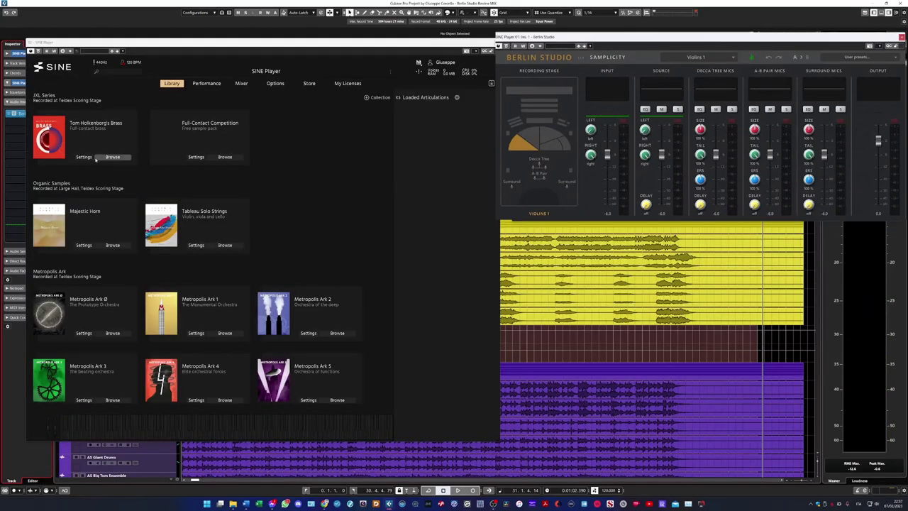
- Load Trumpets a3 from Tom Holkenborg's Brass in SINE Player and enable only its Close 1 and Close 2 mics
click(112, 157)
click(95, 194)
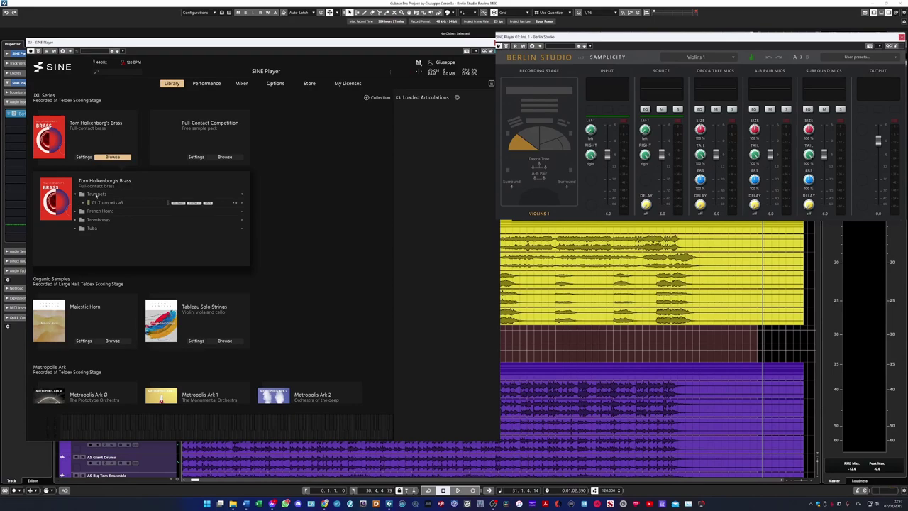
click(98, 202)
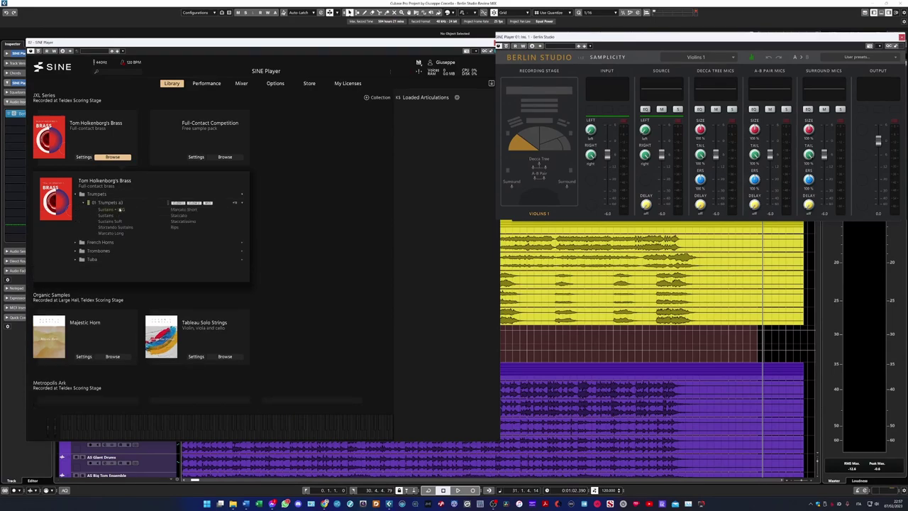
double_click(107, 204)
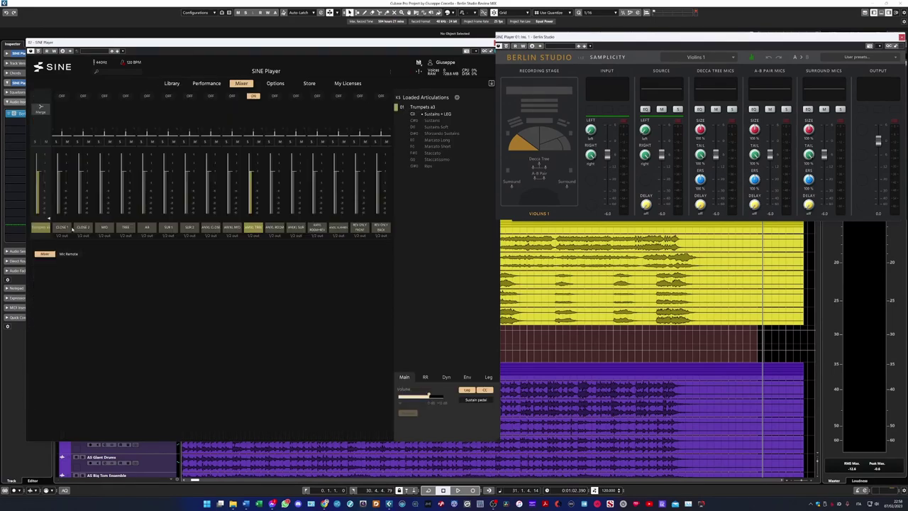
click(250, 227)
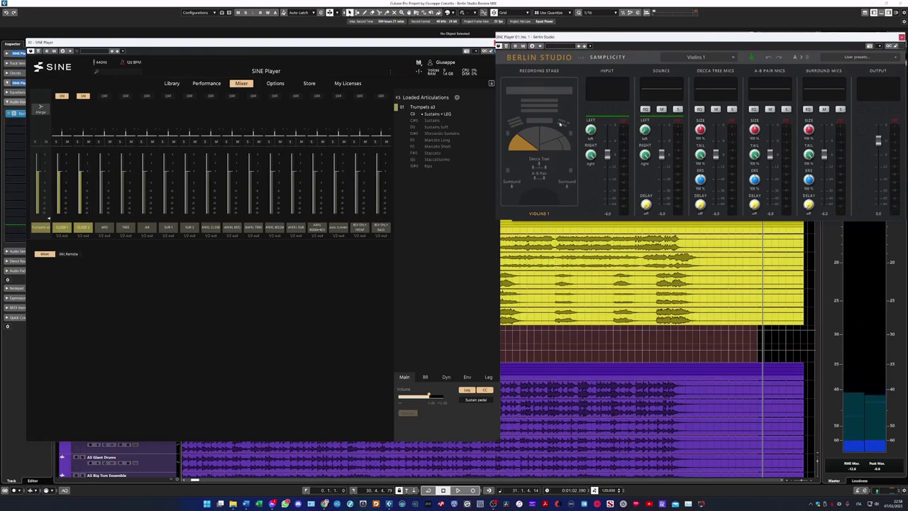
- Set the stage position to Trumpets and lower A-B Pair to -13.9 and Surround to -18.2
click(562, 125)
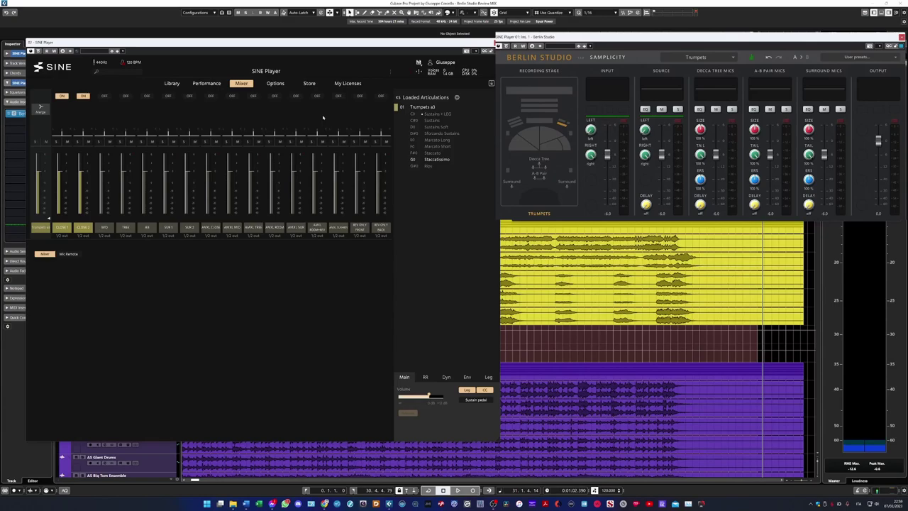
drag(770, 154, 770, 183)
drag(823, 153, 824, 158)
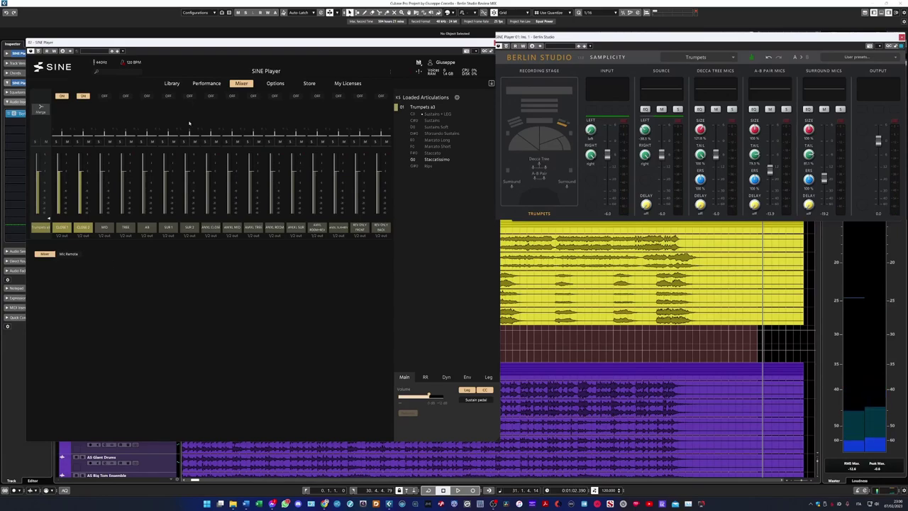
- Load Weddigen High Strings from Metropolis Ark 2, check its Spot mic in the mixer, and return to the library
click(171, 83)
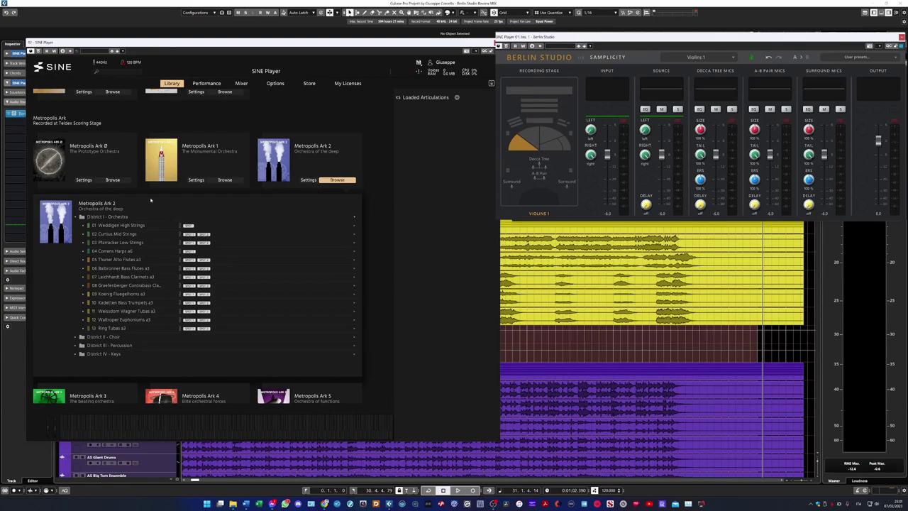
double_click(124, 225)
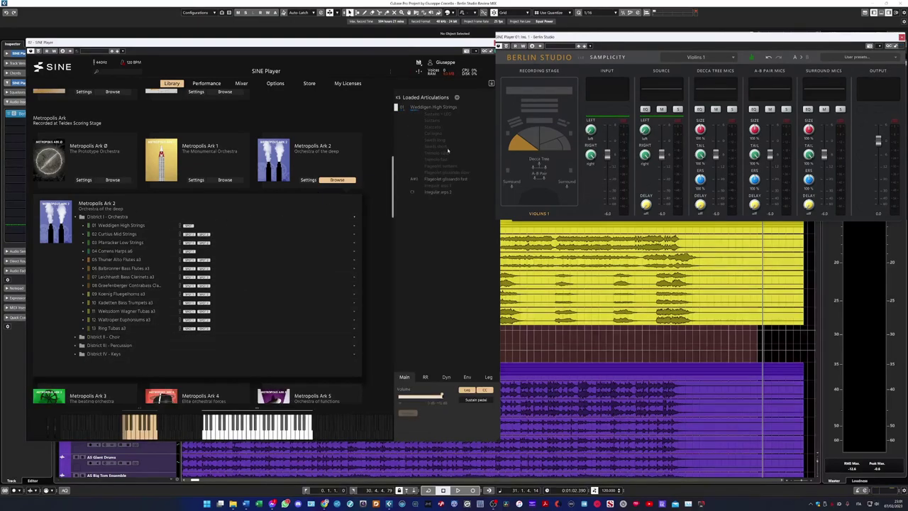
click(242, 84)
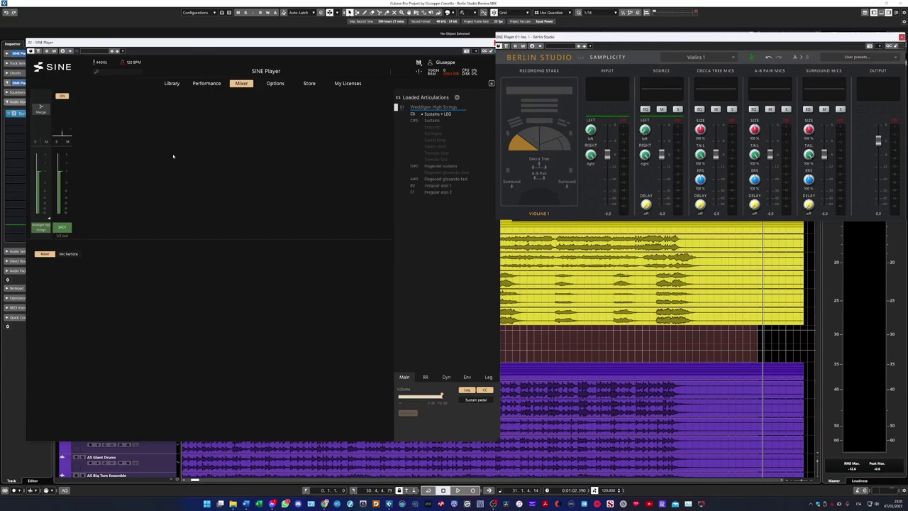
click(172, 83)
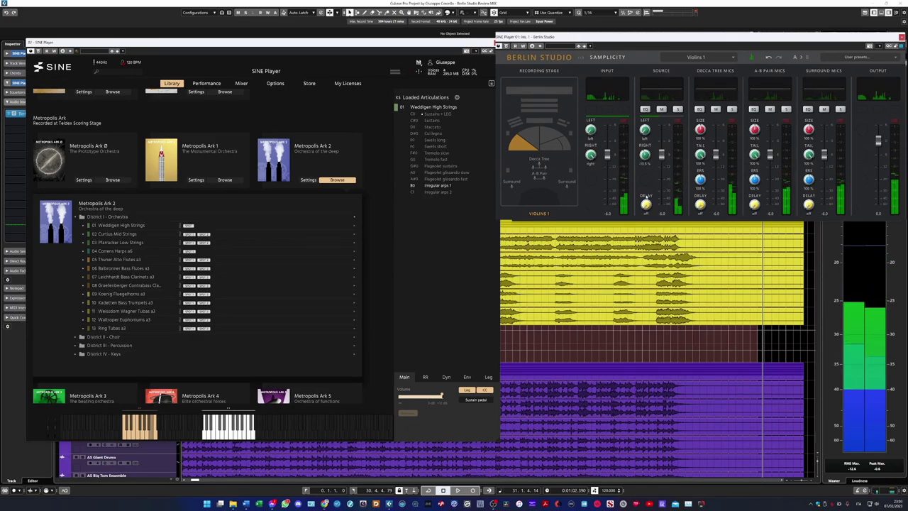
- Audition the high strings at the Choir, Percussion upward and French Horns bells up stage positions
click(525, 92)
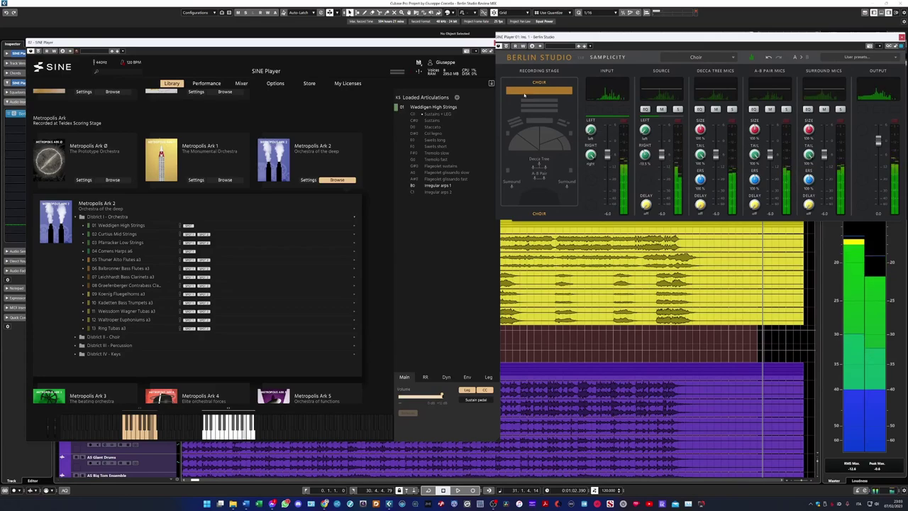
click(545, 102)
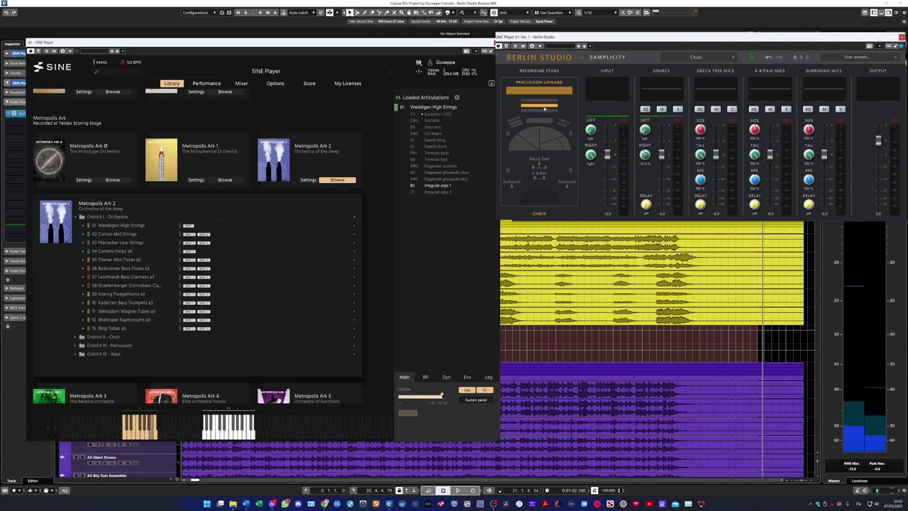
click(512, 122)
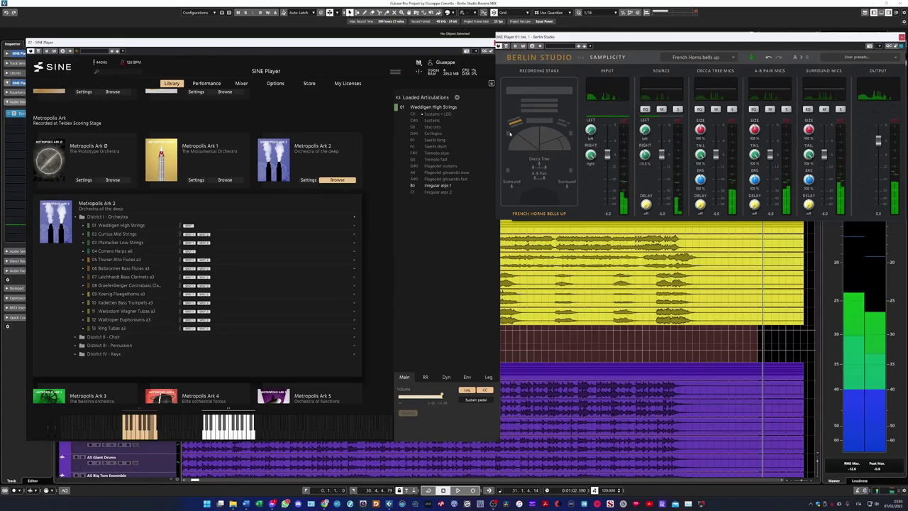
- Replace the high strings with the Celli Sustains + LEG articulation from Berlin Symphonic Strings and show its mixer
scroll(277, 248, down, 5)
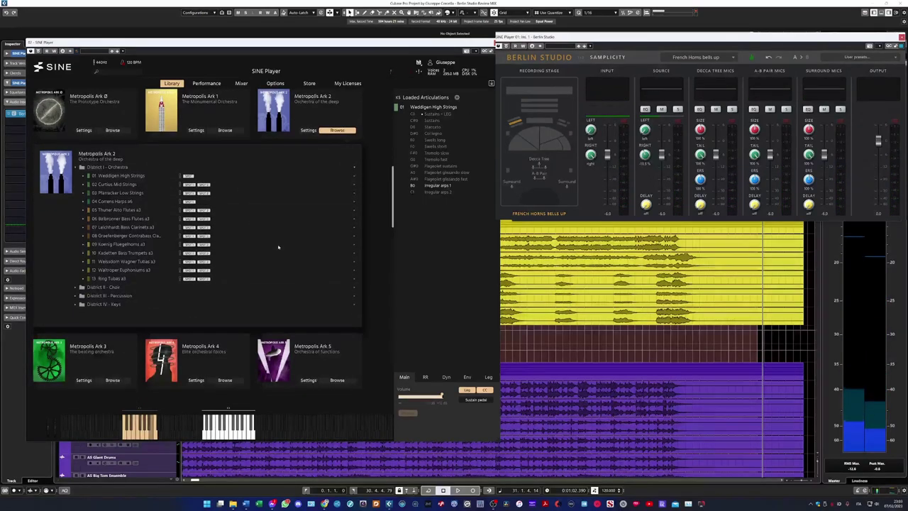
scroll(199, 248, down, 10)
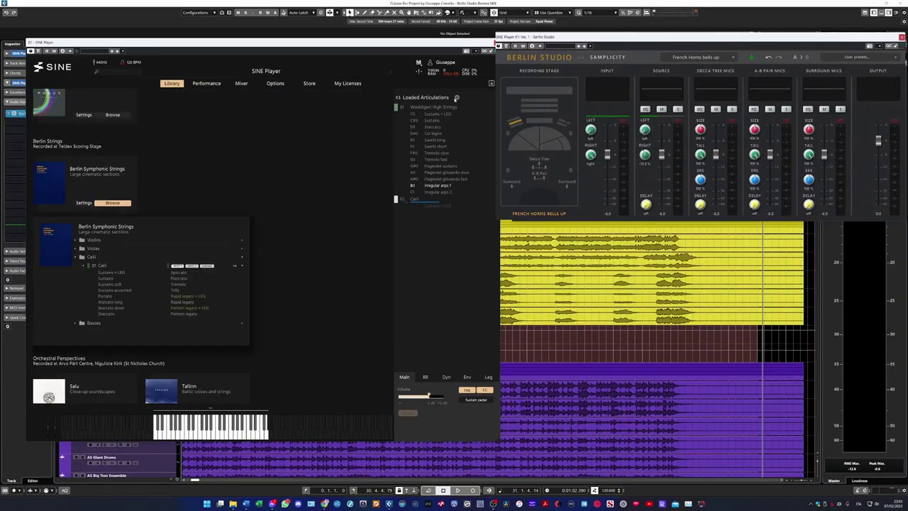
click(241, 83)
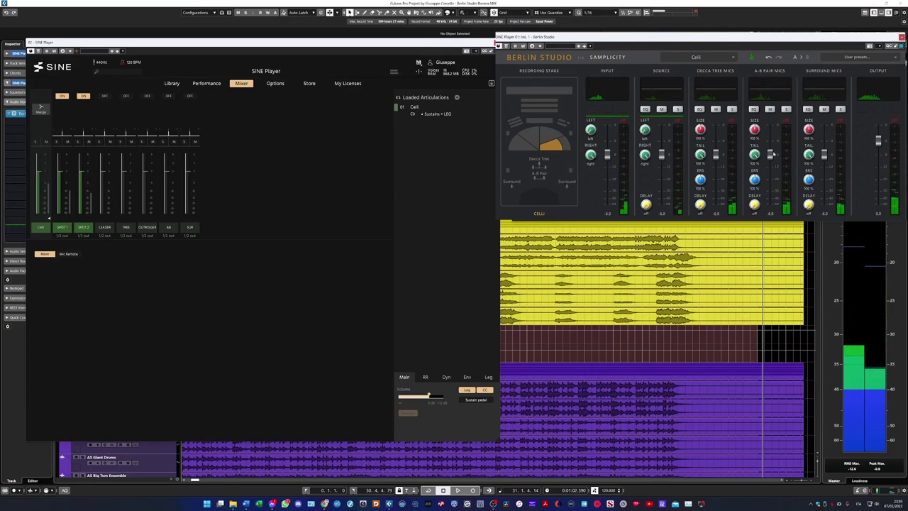
- With the stage position at Celli, lower A-B Pair to -16.4 and Surround to -22.6
drag(769, 155, 770, 173)
drag(824, 155, 824, 183)
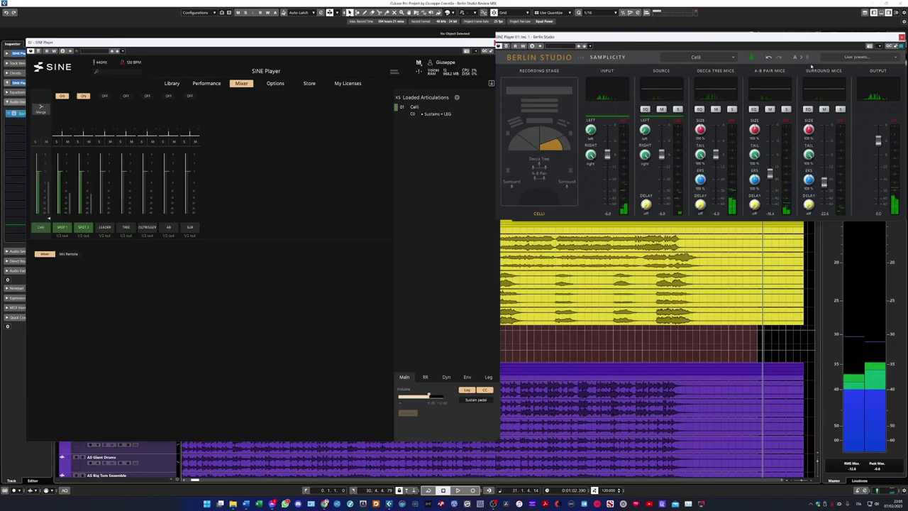
- Replace the celli with the Basses Pizzicato articulation from Berlin Symphonic Strings and show its mixer
click(171, 85)
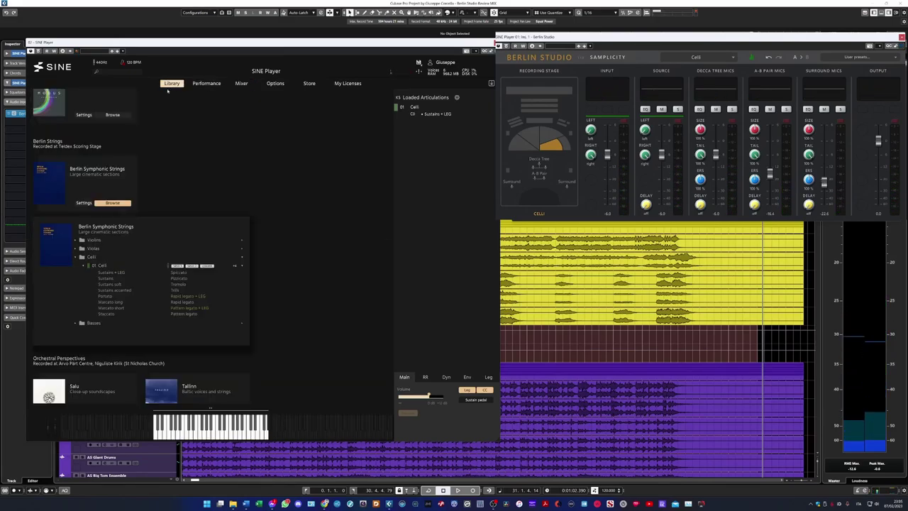
click(83, 322)
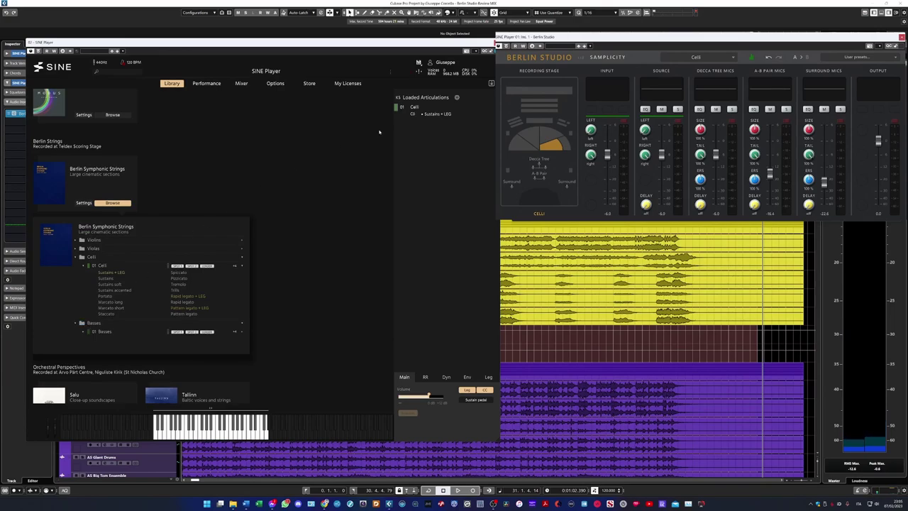
click(242, 84)
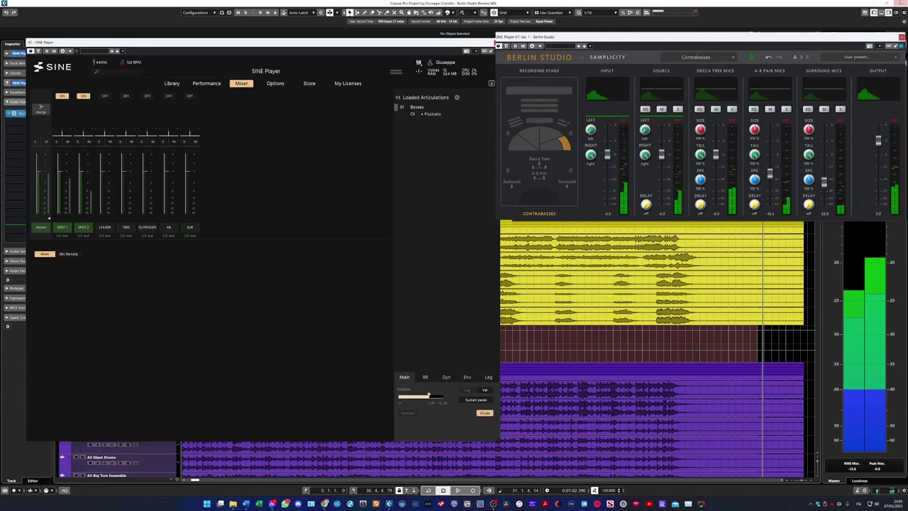
- Reset the reverb plug-in's state and place the basses at the Contrabasses stage position
click(866, 57)
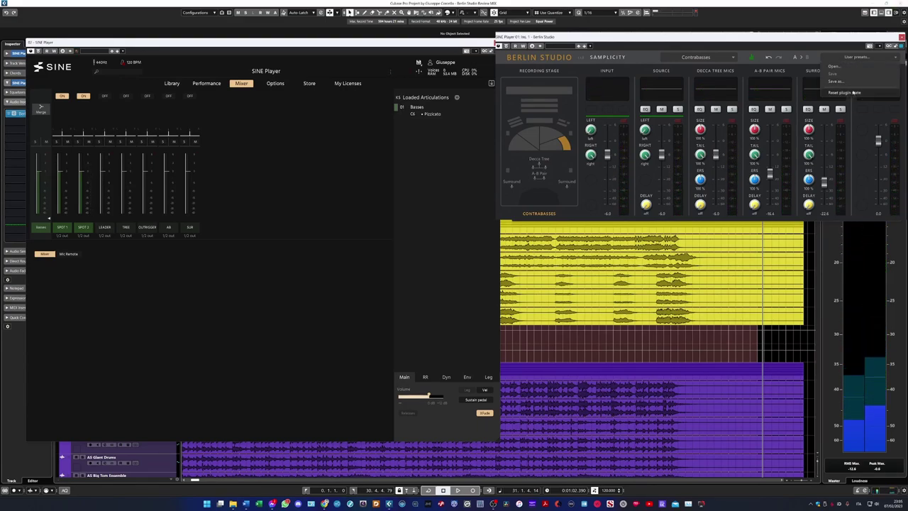
click(851, 94)
click(572, 148)
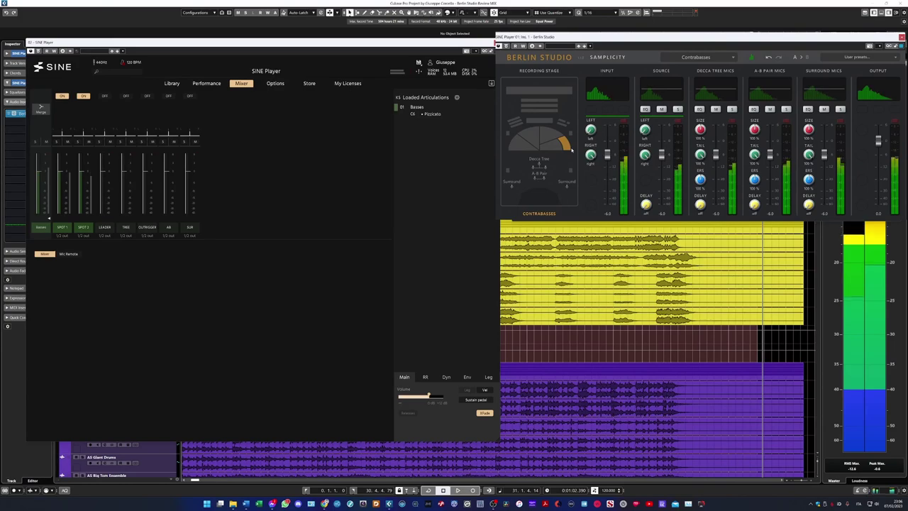
- Lower the A-B Pair mics to -27.6 and the Surround mics to -24.6 for the pizzicato basses
drag(770, 154, 770, 189)
drag(824, 154, 824, 183)
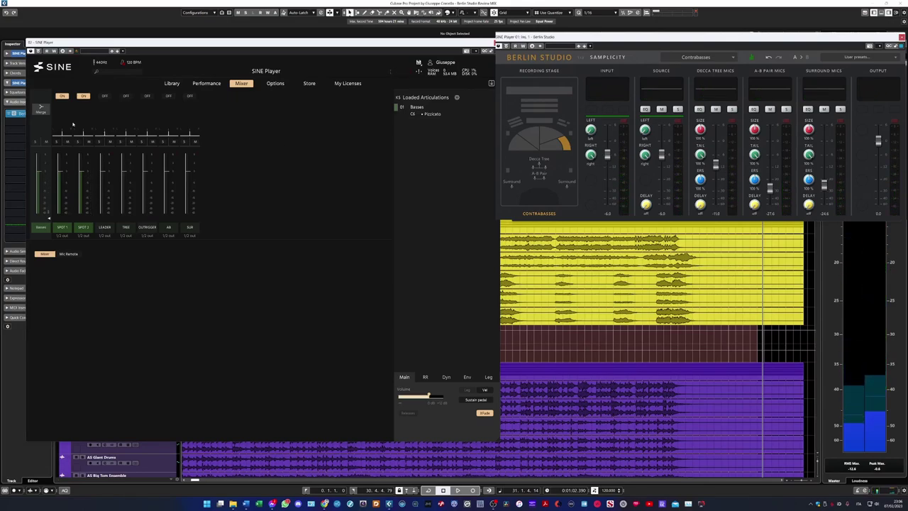
- Switch the Basses to the Sustains + LEG articulation and show its mixer
click(172, 83)
click(277, 85)
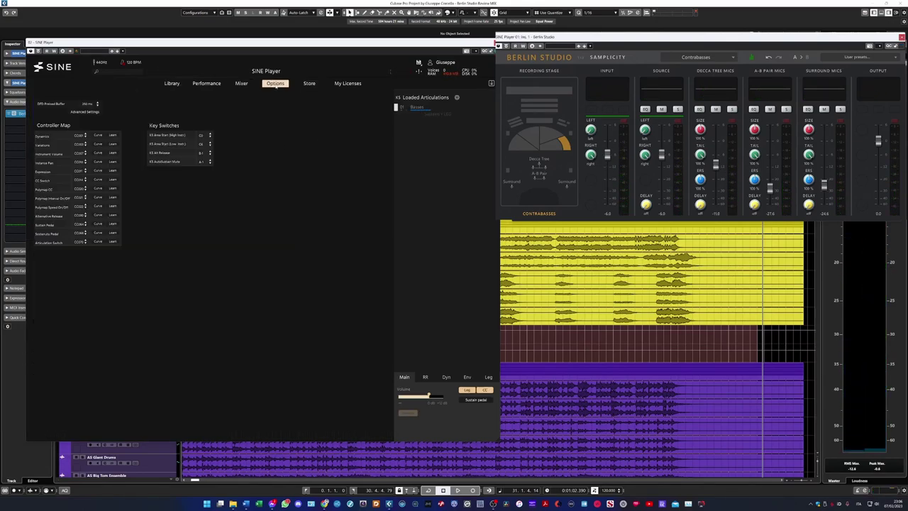
click(242, 83)
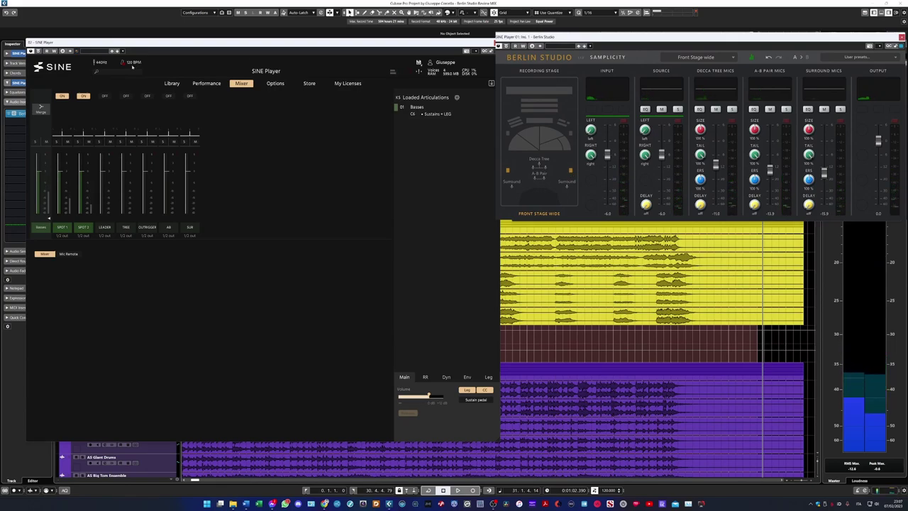
- Load Solo Viola Arpeggios open from Salu and audition it at the Violas stage position with A-B Pair lowered to -12.1
click(172, 84)
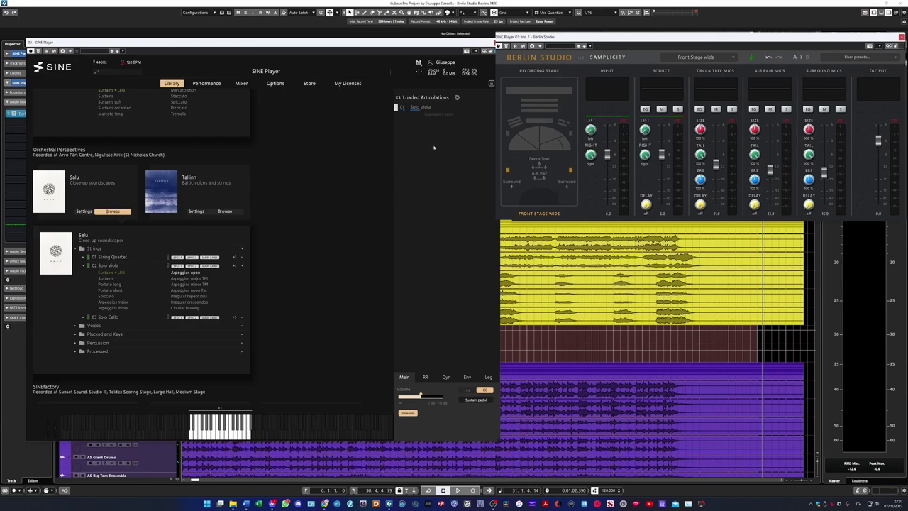
click(242, 84)
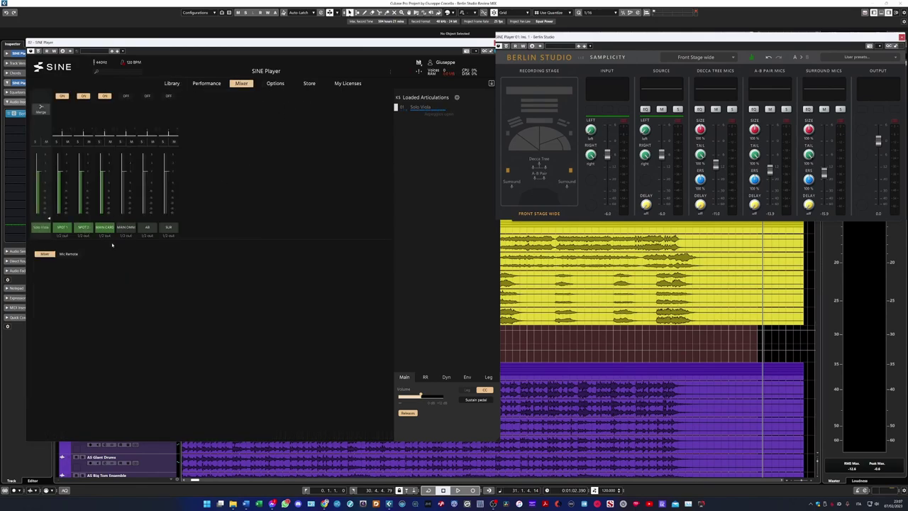
click(544, 135)
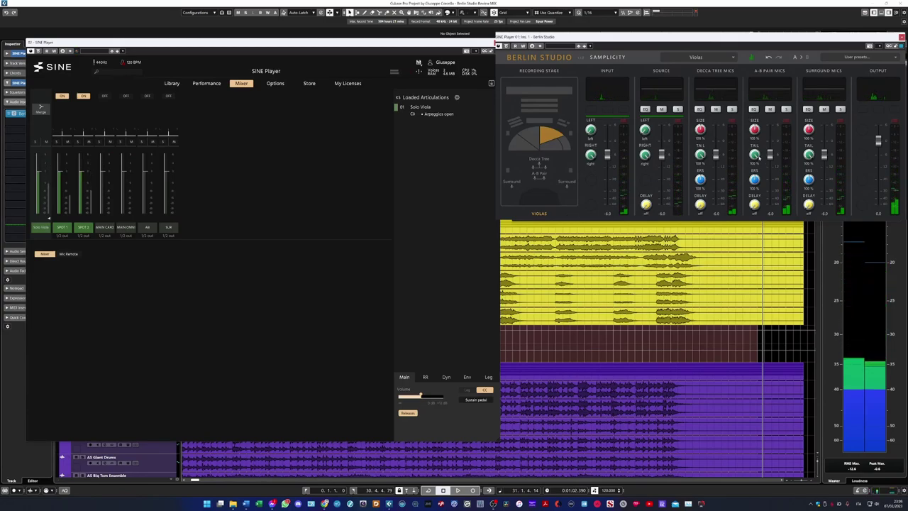
drag(770, 154, 770, 168)
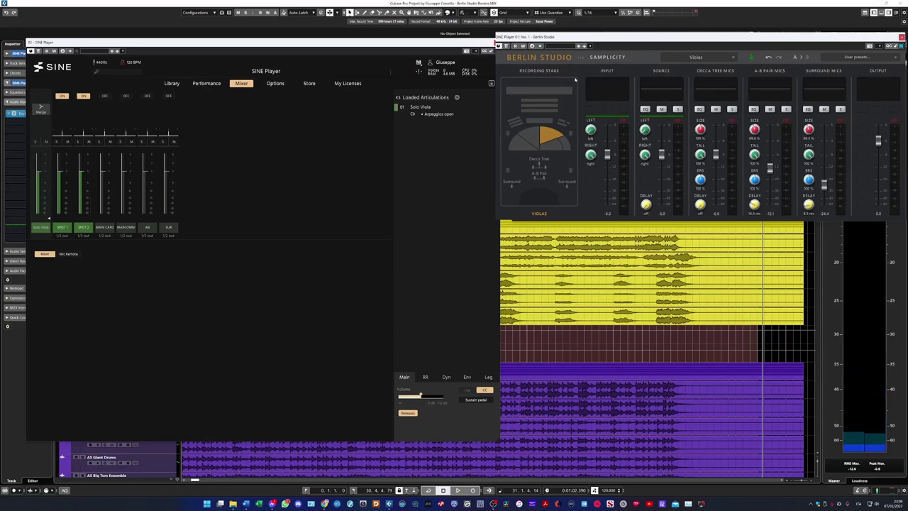
- Replace the solo viola with the Male Choir Sustains articulation from Tallinn and show its mixer
click(171, 83)
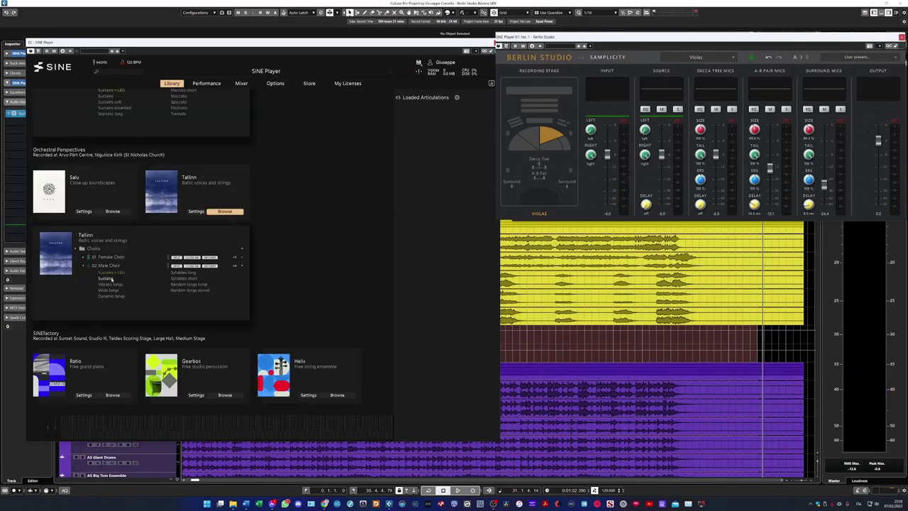
double_click(111, 279)
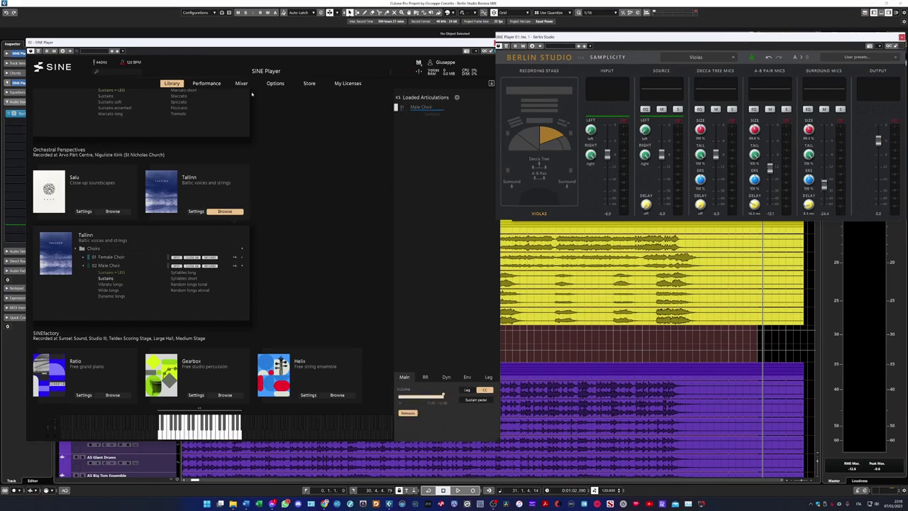
click(242, 83)
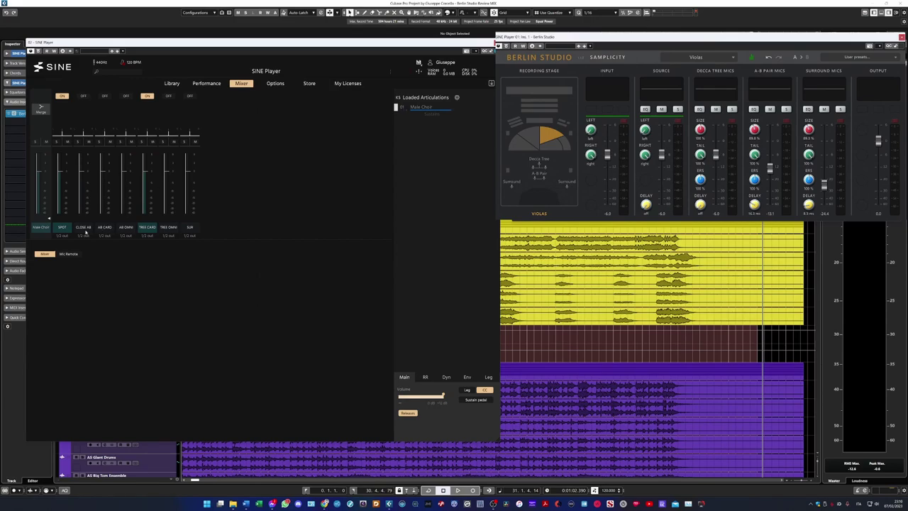
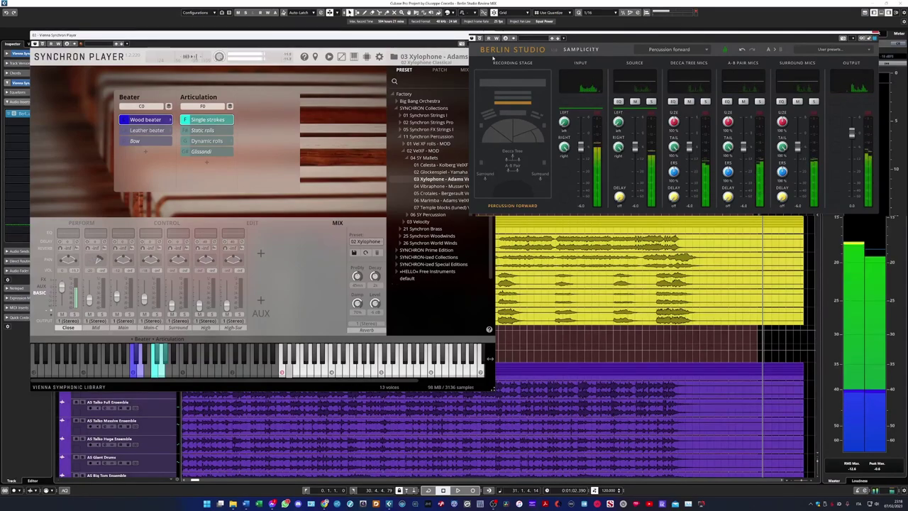
- With the xylophone at Percussion forward, set the A-B Pair delay to 12.7 ms and its level to -22.8
drag(730, 188, 731, 183)
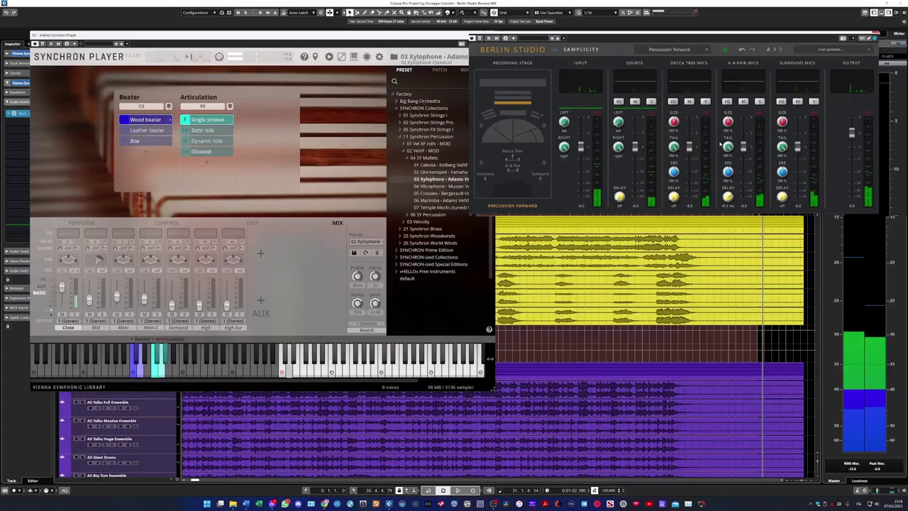
drag(744, 147, 744, 174)
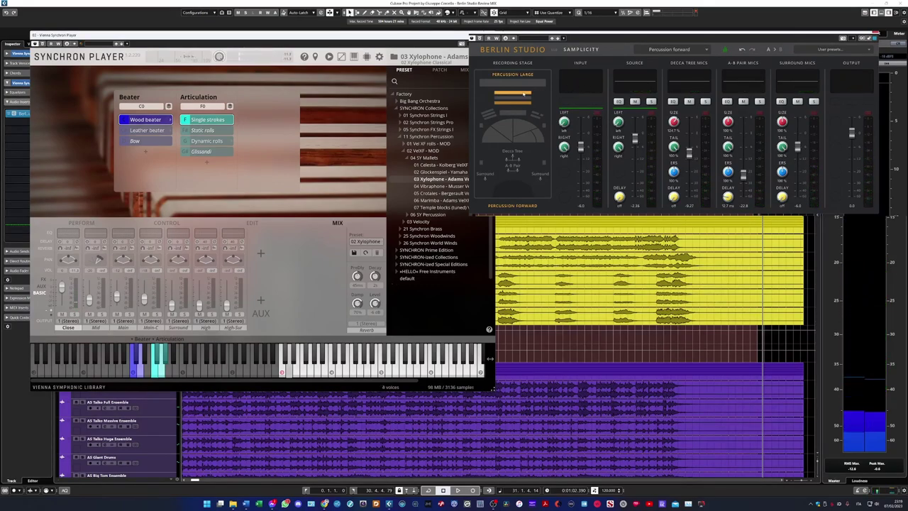
- Audition the xylophone at the Choir and Celli stage positions and return it to Percussion forward
click(517, 83)
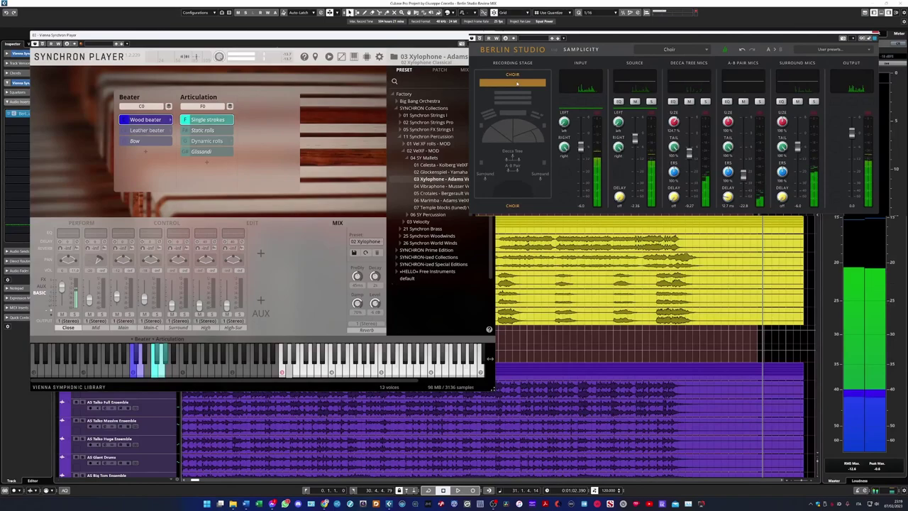
click(523, 139)
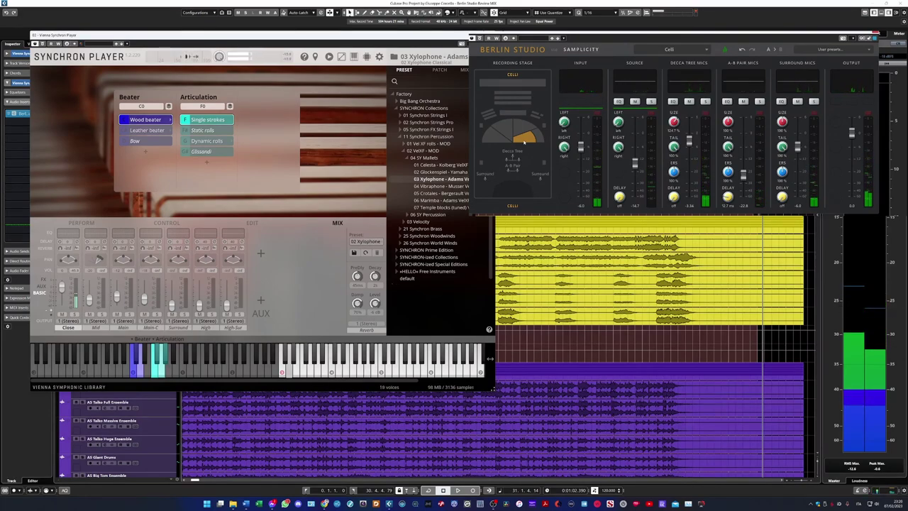
click(503, 104)
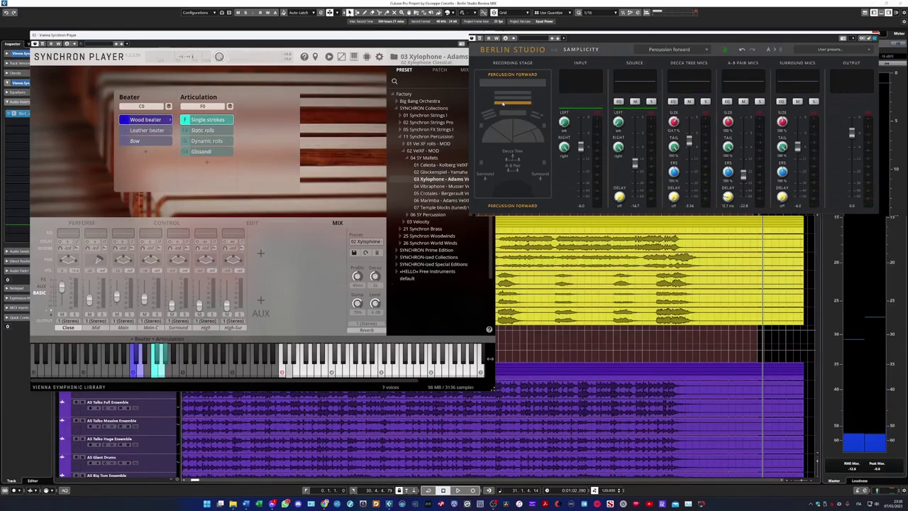
- Load the 27 Low brass-6 - VelXF sus preset from Synchron Brass
click(423, 228)
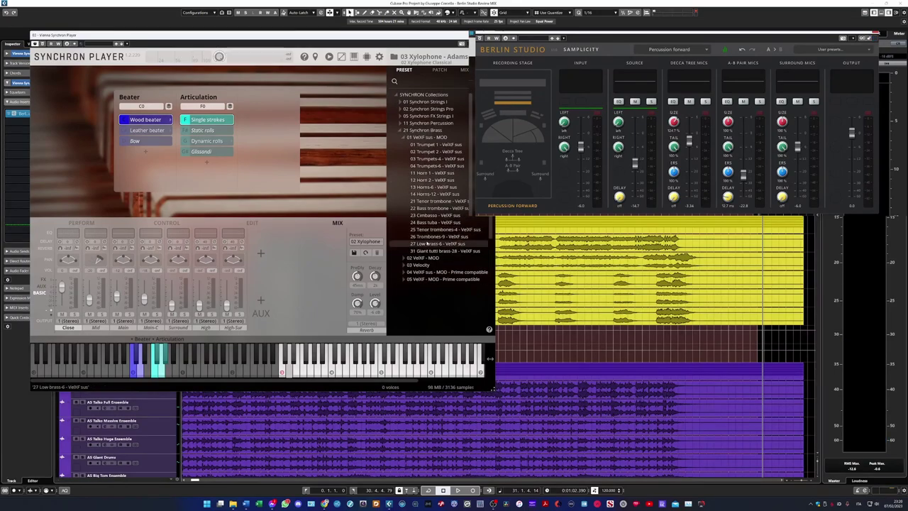
double_click(434, 243)
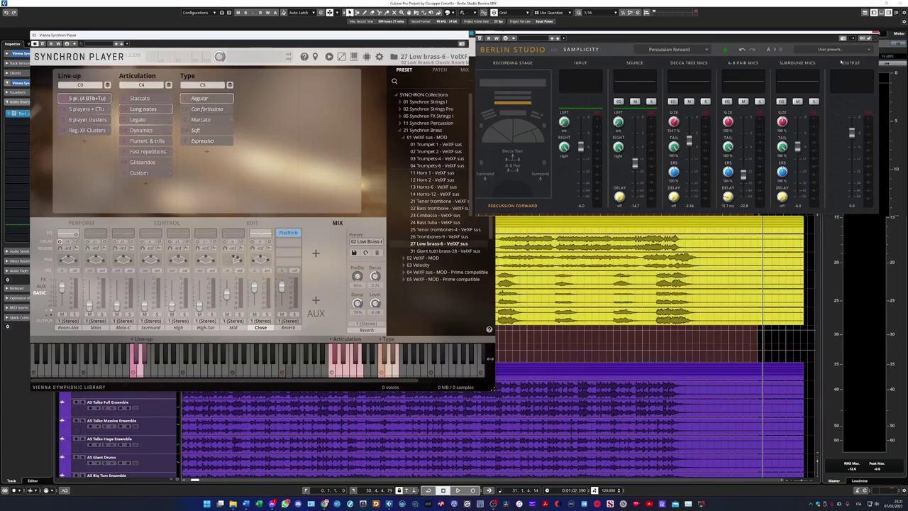
- Audition the low brass at several stage positions, including Celli, Choir, Trombones and Front Stage wide
click(541, 116)
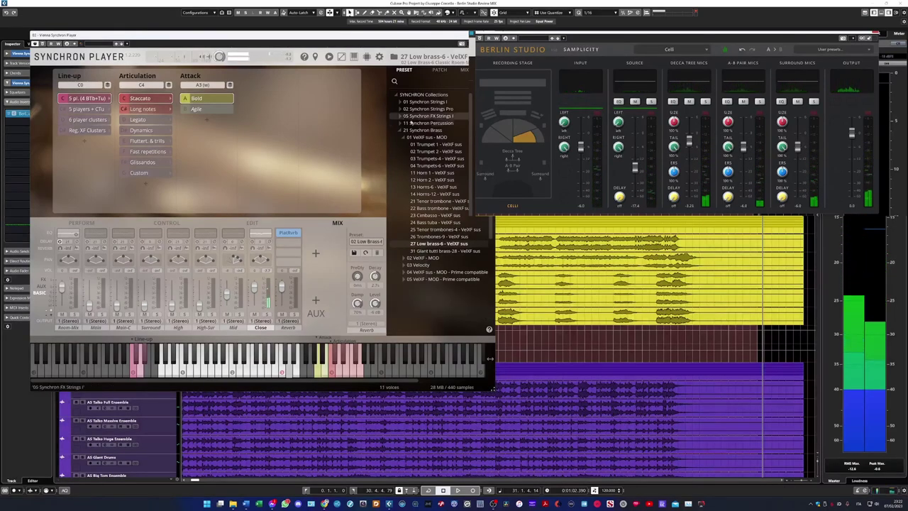
click(518, 84)
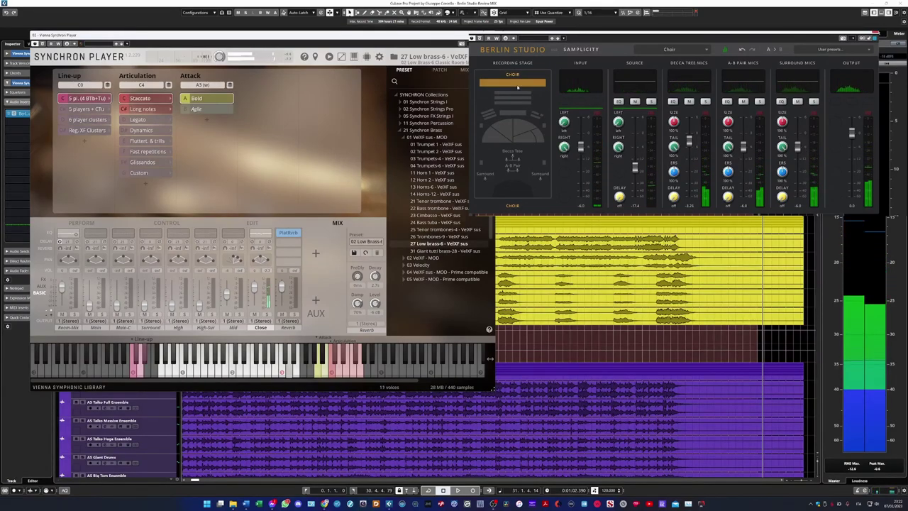
click(536, 113)
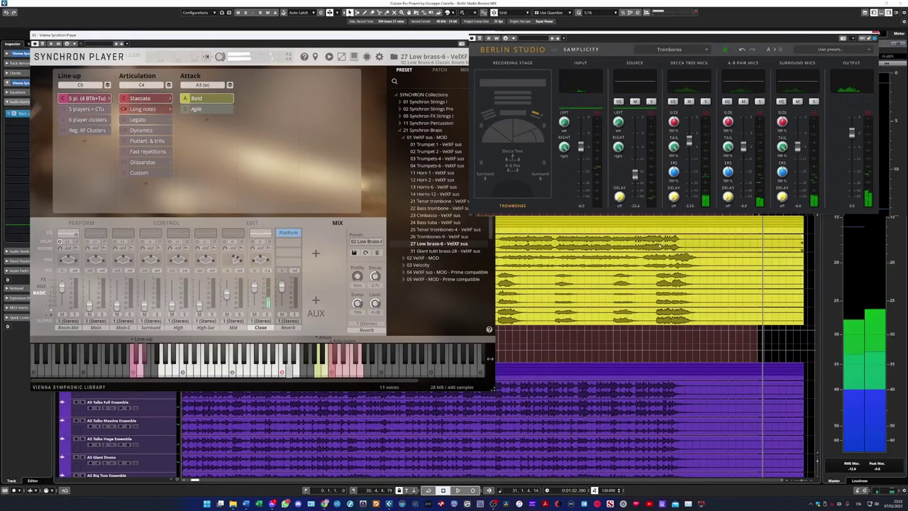
click(544, 164)
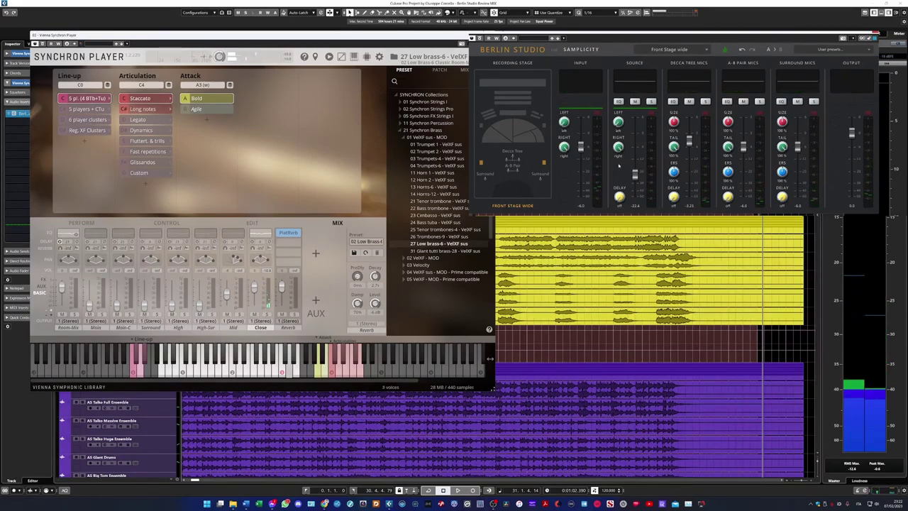
- Load the 26 Trombones-9 - VelXF sus preset from Synchron Brass
double_click(444, 236)
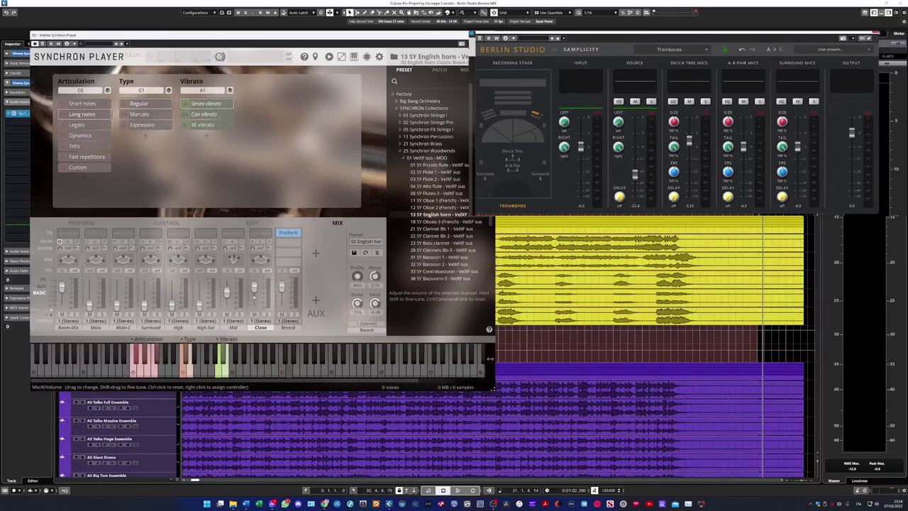
- Audition the Synchron Woodwinds English horn at the violins and Choir stage positions
click(496, 135)
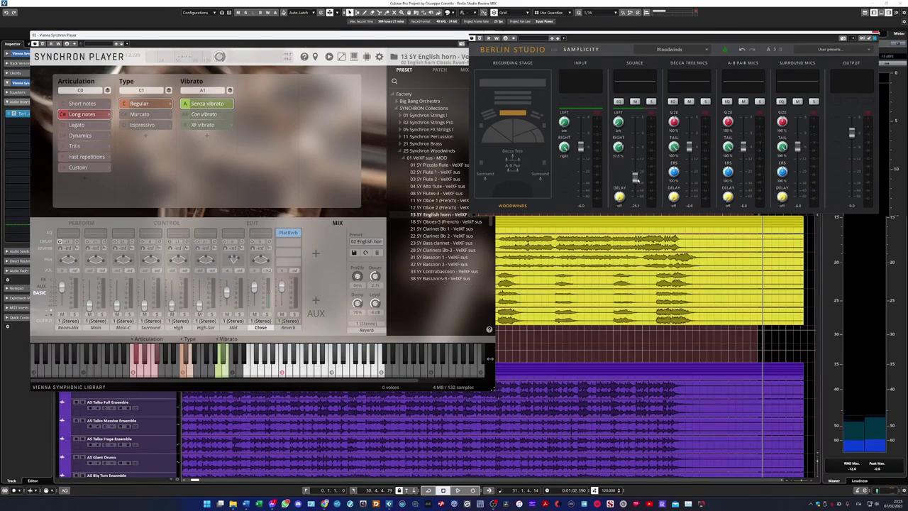
click(512, 82)
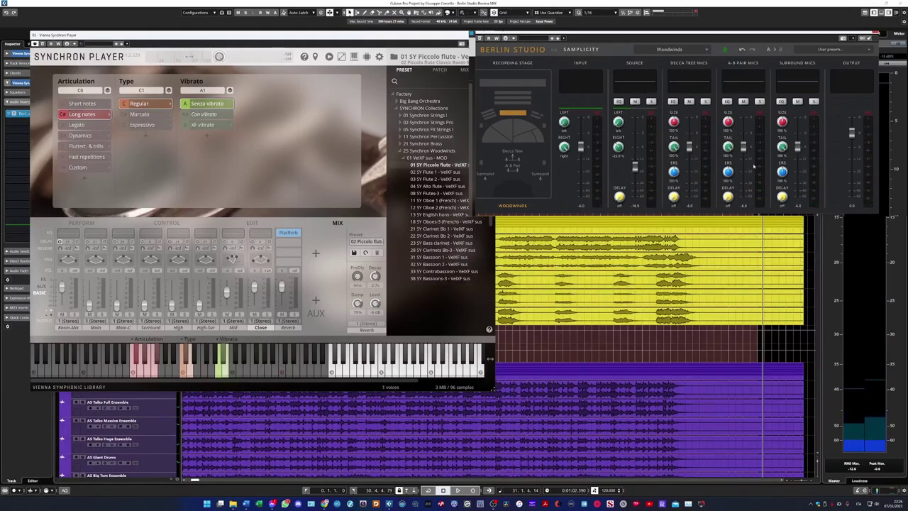
- With the piccolo flute at the Woodwinds stage position, lower the A-B Pair mics to -13.9
drag(744, 146, 744, 164)
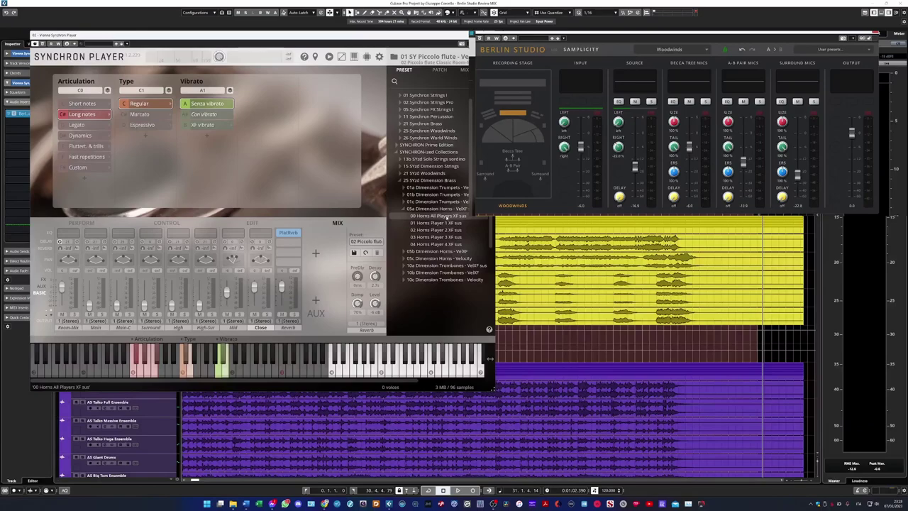
- Load the 00 Horns All Players XF sus preset from Dimension Brass and bypass the impulse reverb on the Horn 4 and Horn 3 channels
double_click(447, 215)
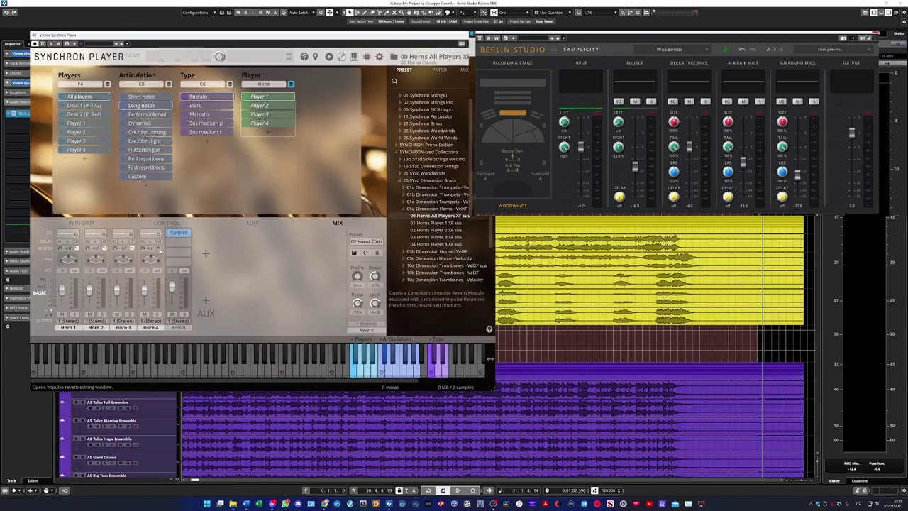
click(237, 298)
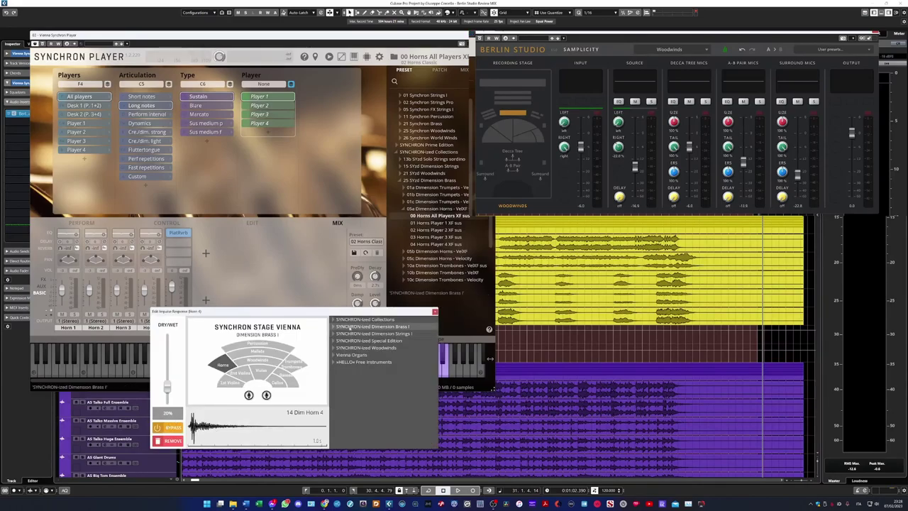
click(435, 311)
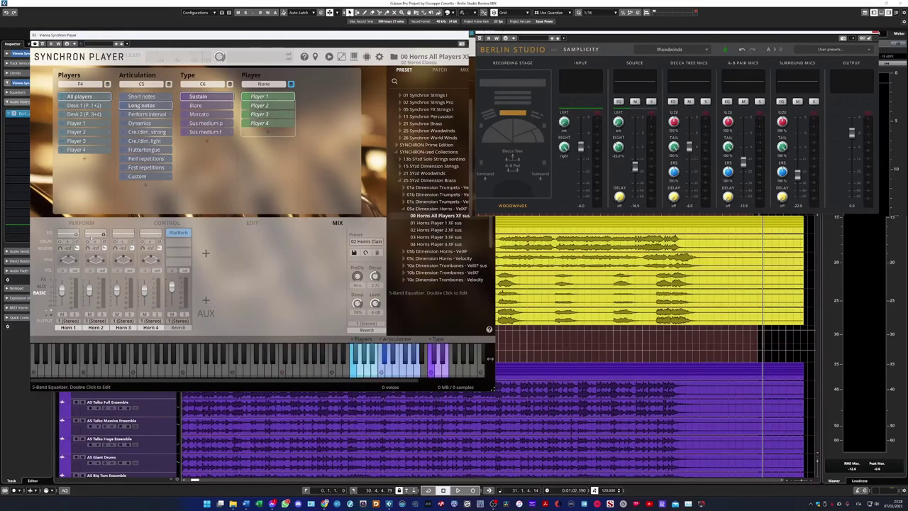
click(122, 248)
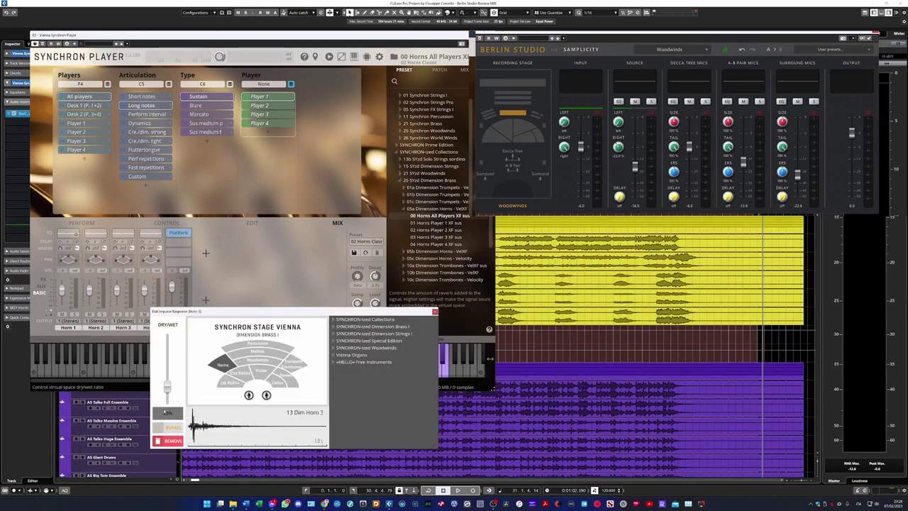
click(170, 428)
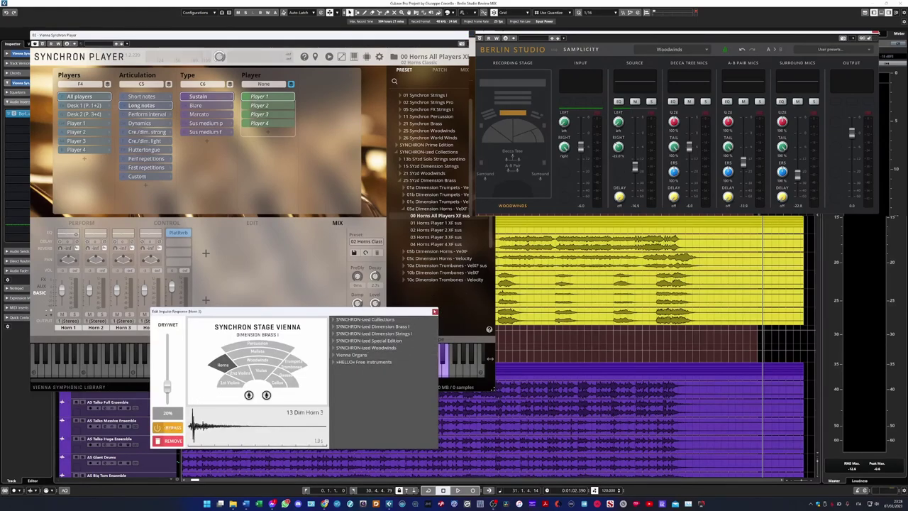
key(Escape)
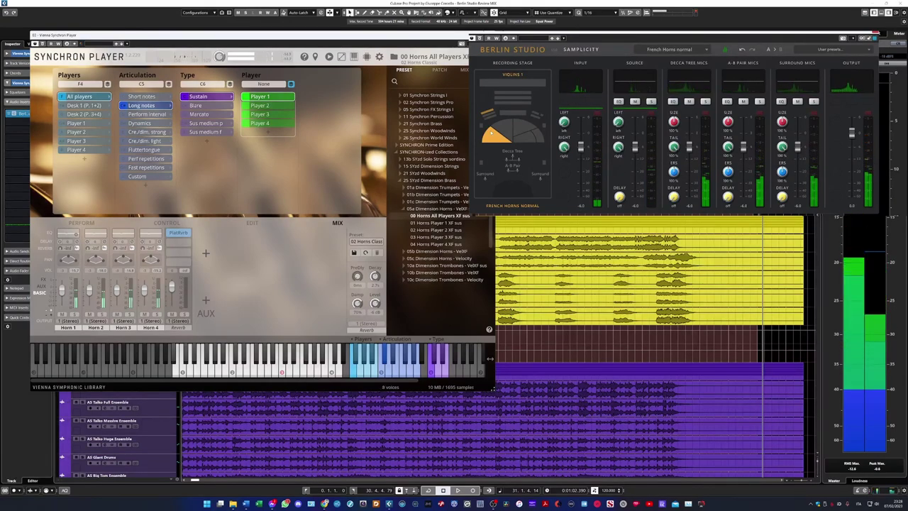
- Lower the source level and audition the horns at the French Horns normal, bells up and bells forward stage positions
drag(635, 146, 641, 171)
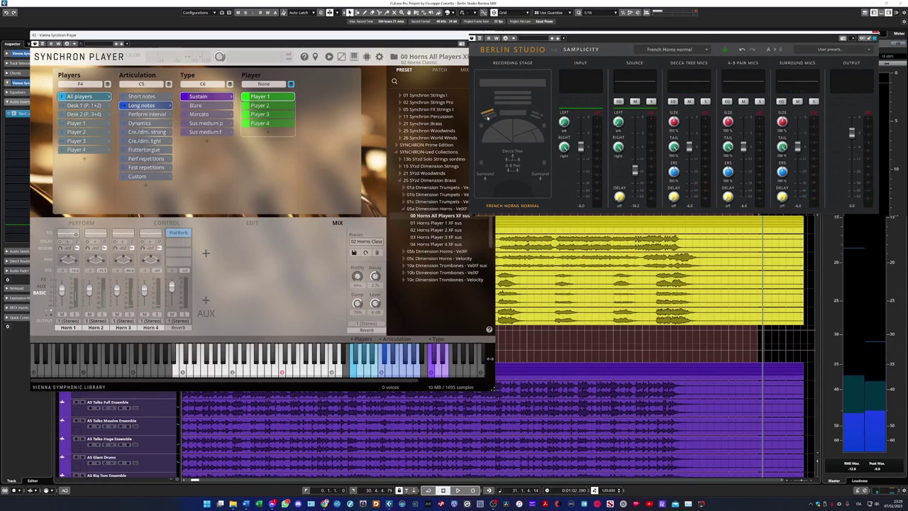
click(486, 114)
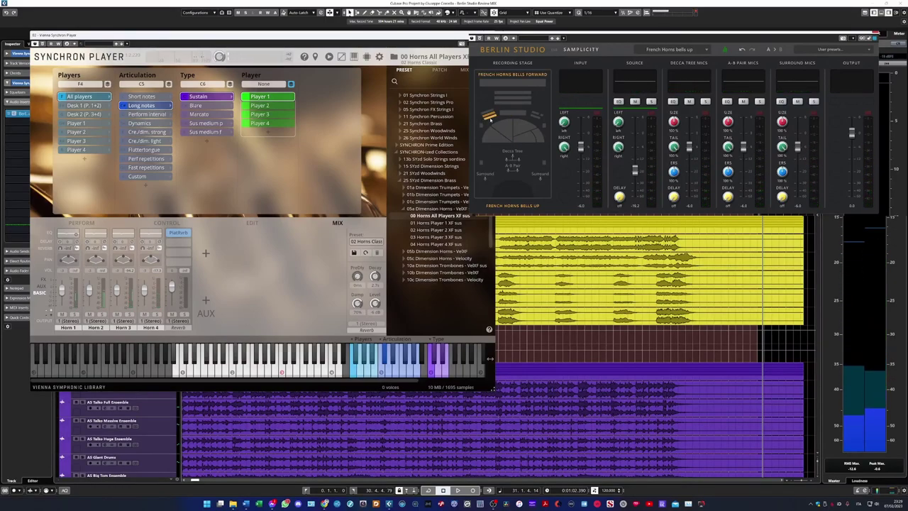
click(489, 118)
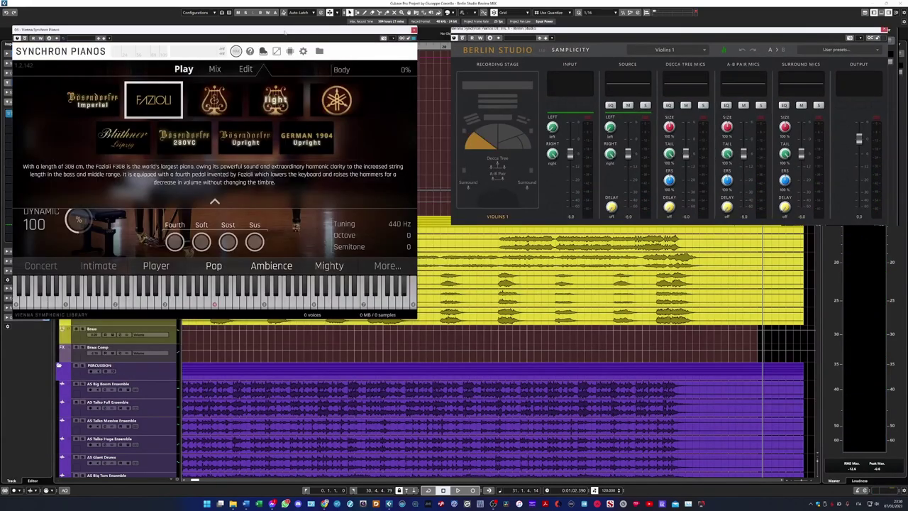
- Load the Fazioli piano with the 01 Concert Room-Mix preset in Synchron Pianos and show its mixer
drag(284, 32, 305, 40)
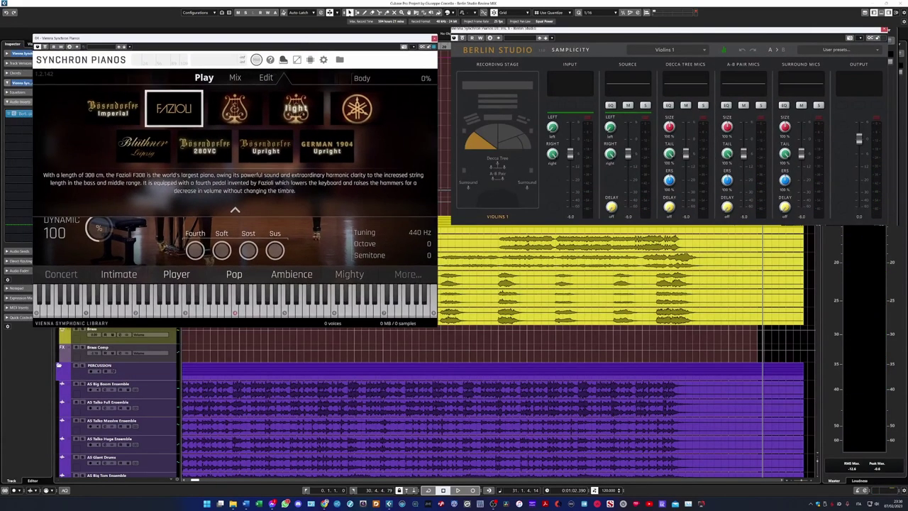
click(187, 122)
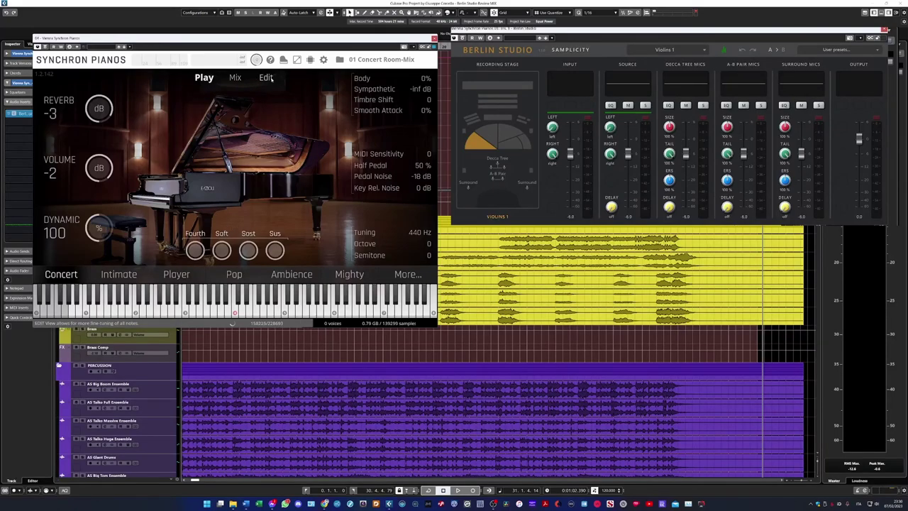
click(236, 78)
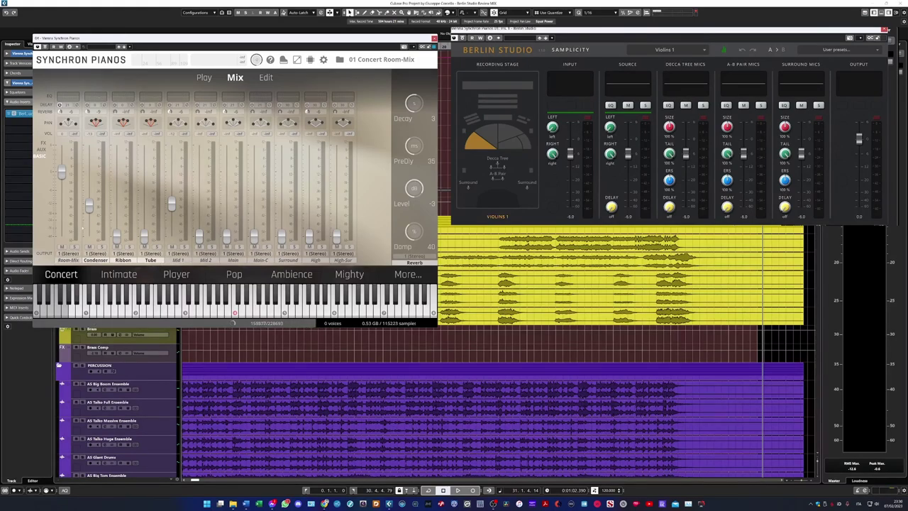
- Raise the Condenser, Ribbon and Tube microphone levels in the Fazioli piano's mix
drag(88, 194, 88, 170)
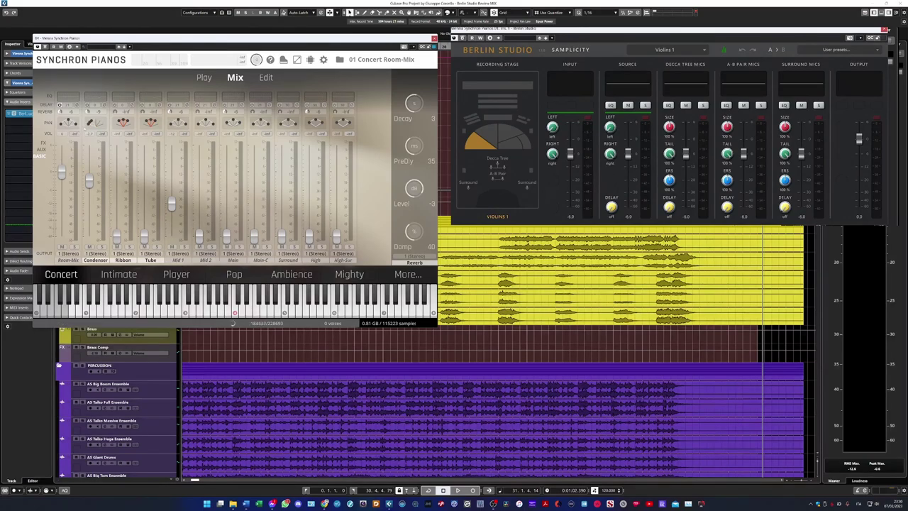
drag(116, 223, 116, 195)
drag(144, 237, 154, 192)
drag(89, 181, 88, 172)
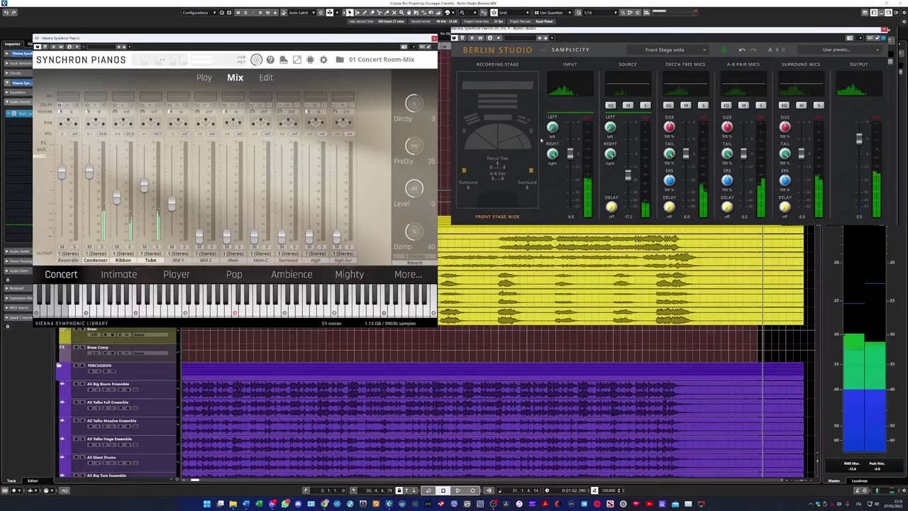
- Audition the piano at the Celli position with surround mics at -27.6, A-B pair at -20.0 and source at -1.83, followed by another position
click(511, 144)
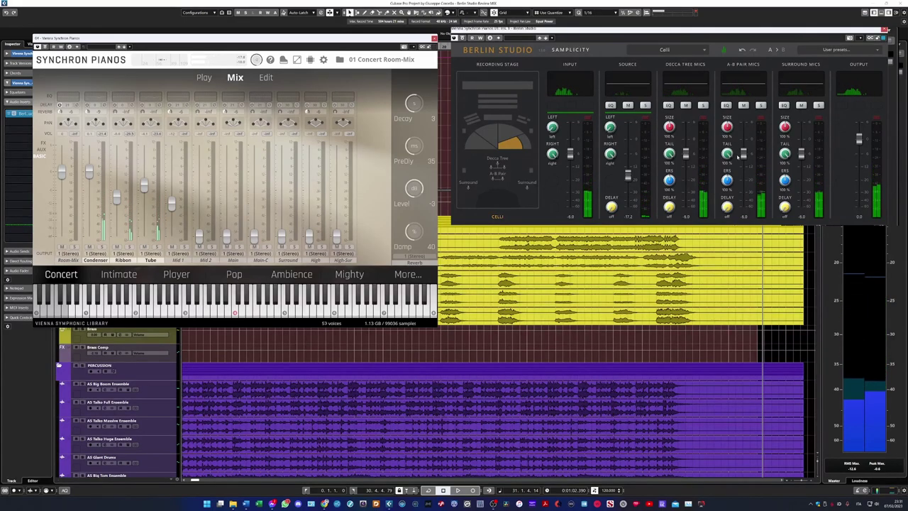
drag(801, 153, 802, 190)
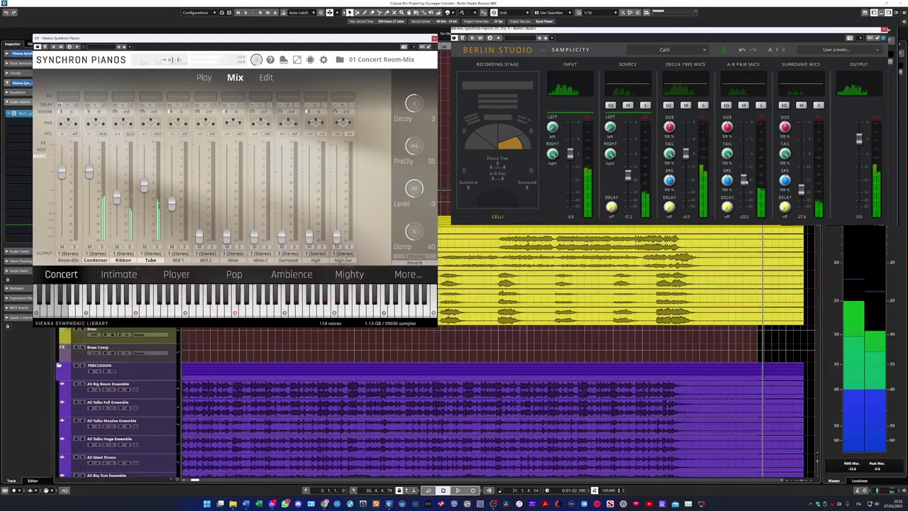
drag(632, 176, 634, 145)
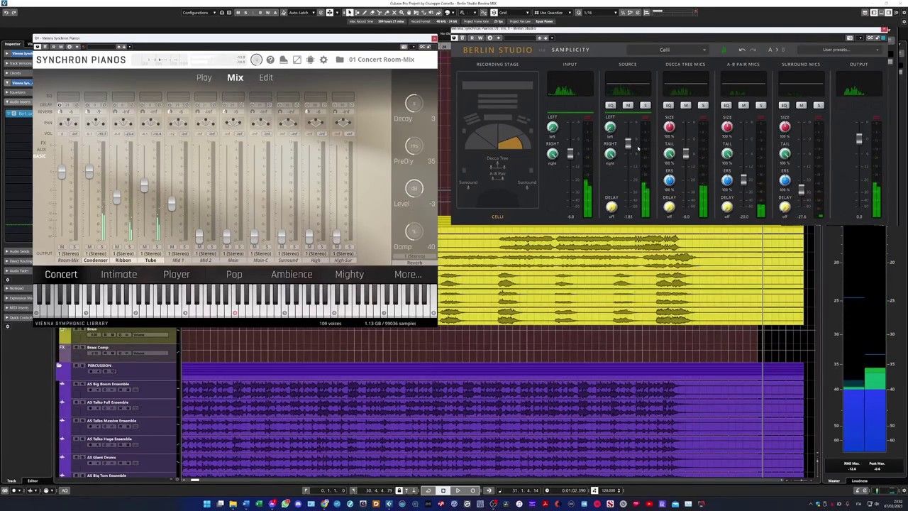
click(532, 131)
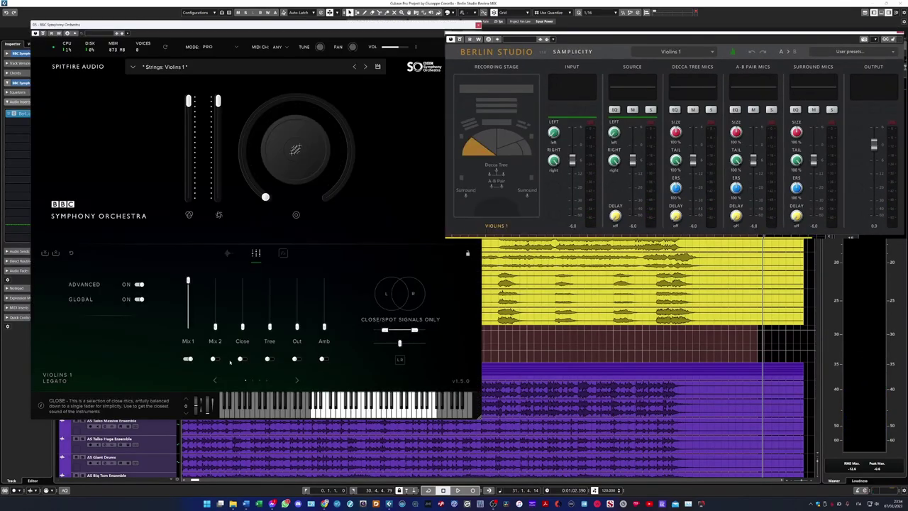
- Play BBC Symphony Orchestra Violins 1 with only the Close mic, lowering the source to -18.0, A-B pair to -14.2 and surround to -18.4
click(241, 360)
click(188, 359)
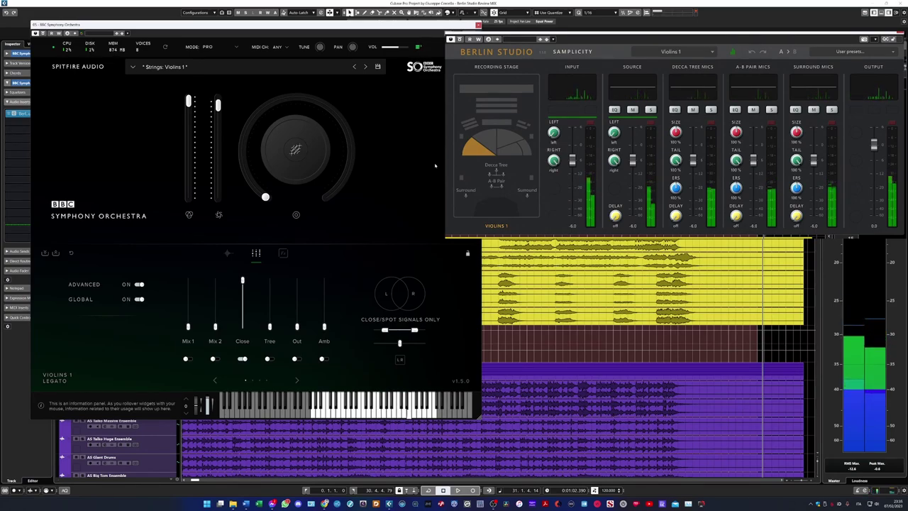
drag(633, 159, 635, 183)
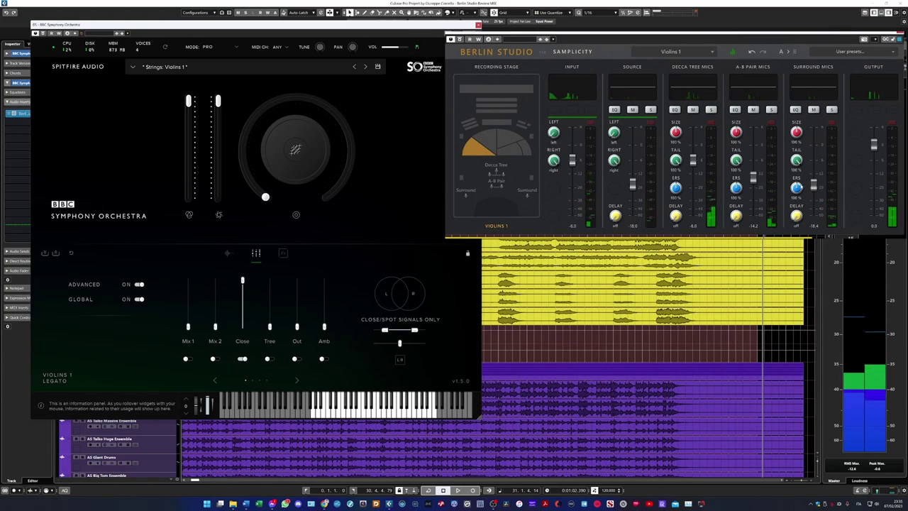
- Load the Celli strings preset with only the Close mic and audition it at the Celli stage position with the source at -2.15
click(153, 64)
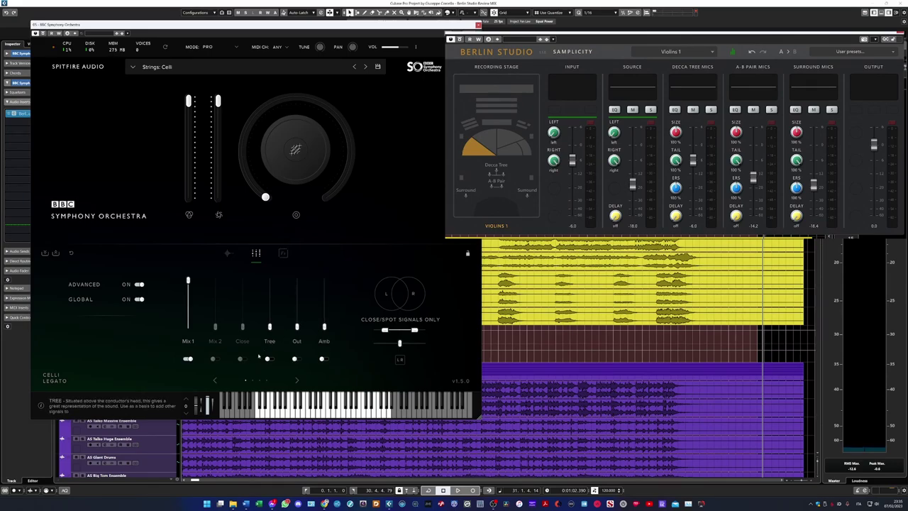
drag(193, 293, 198, 327)
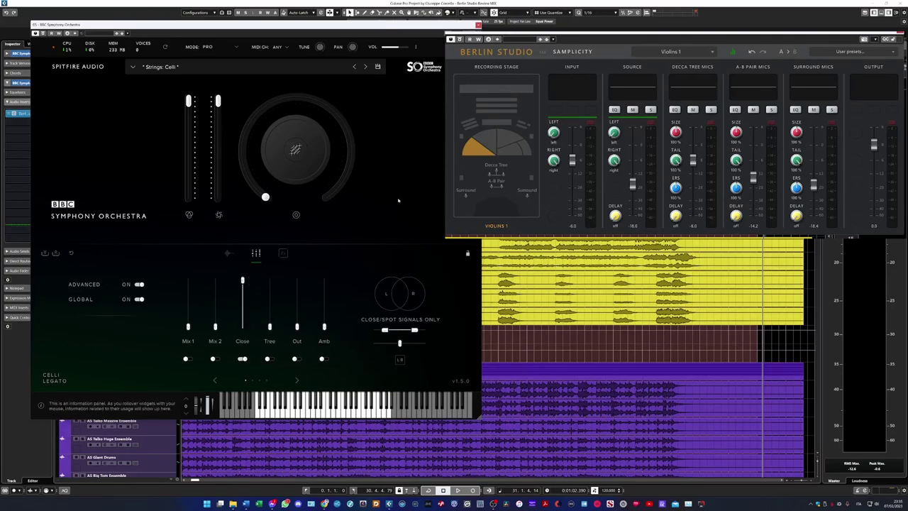
click(496, 167)
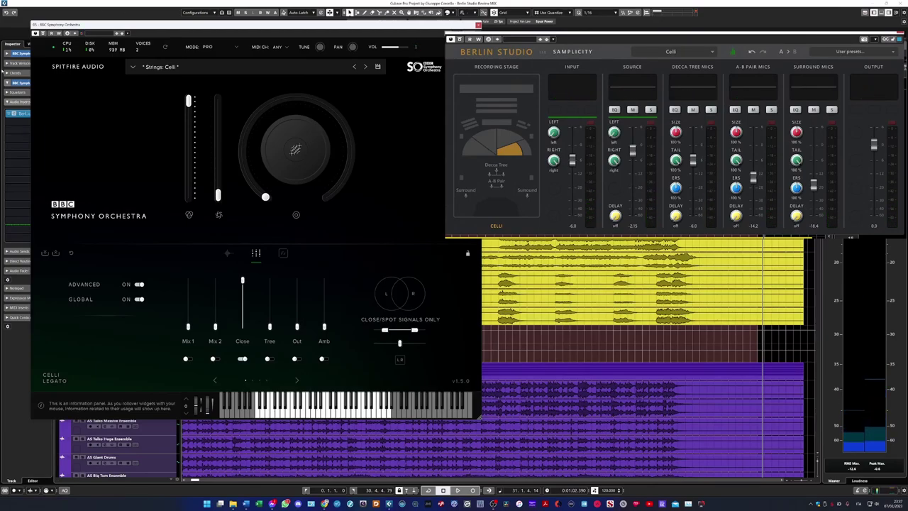
- Load the Horns a4 brass preset and audition it at the French Horns normal position, lowering the source level to -18.7
click(160, 67)
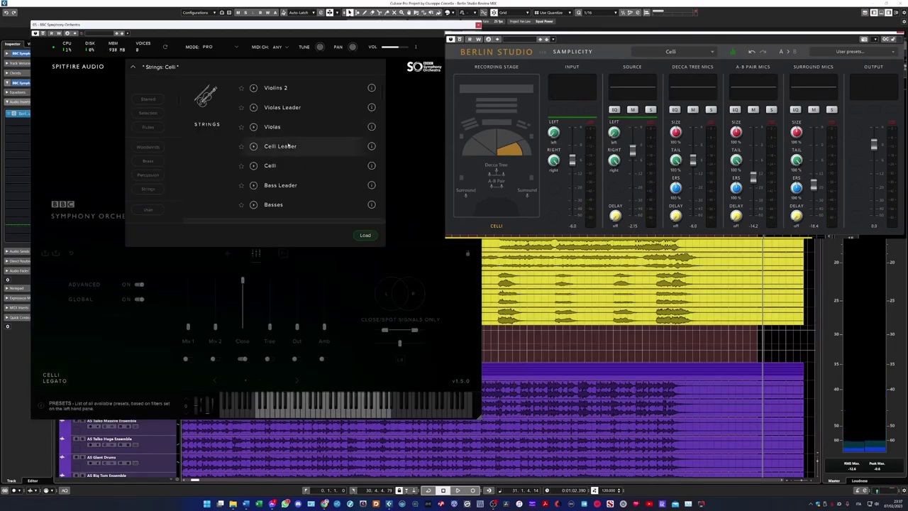
scroll(290, 144, down, 5)
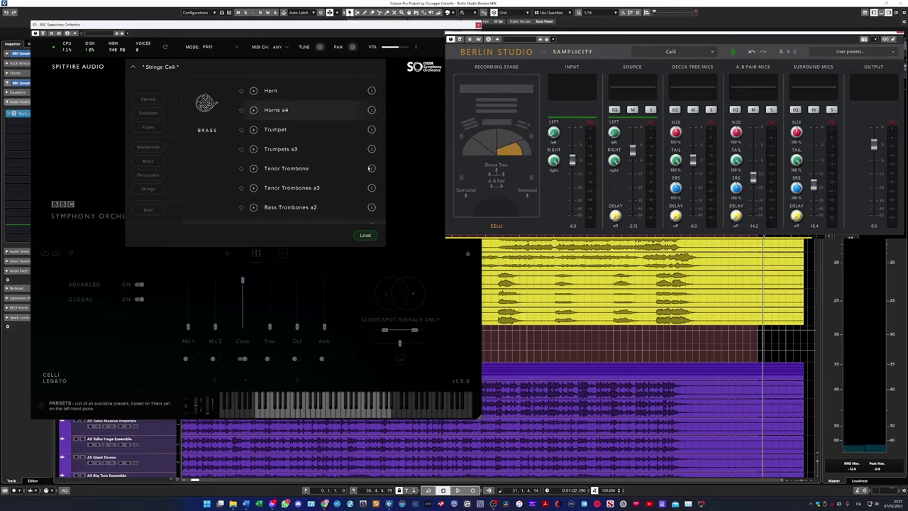
click(366, 235)
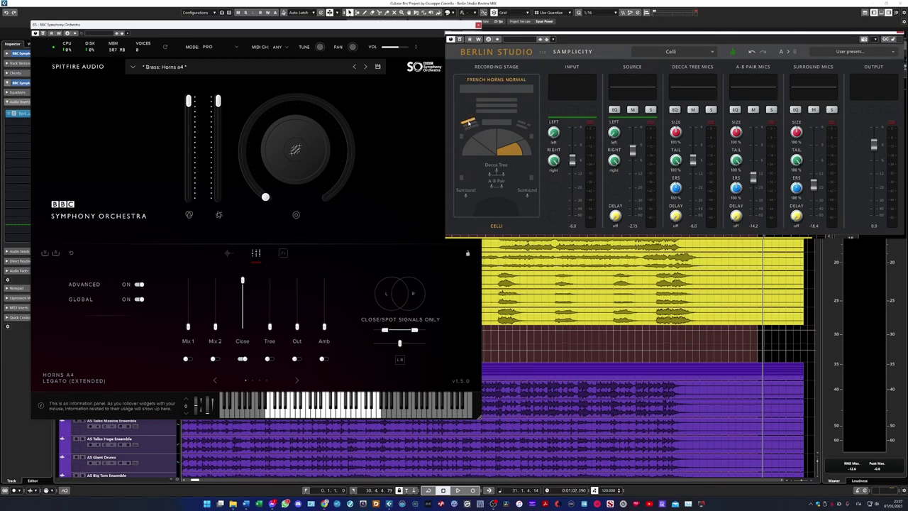
click(468, 122)
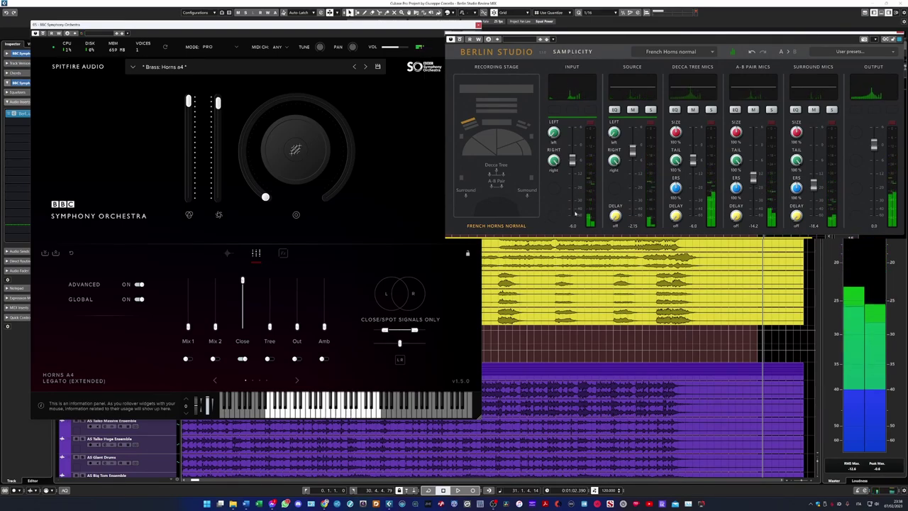
drag(632, 150, 633, 186)
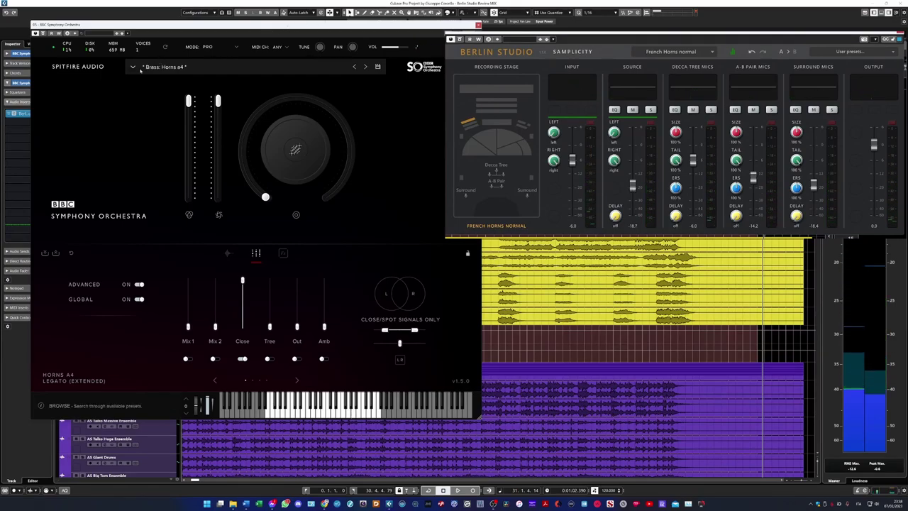
- Load the Cimbasso brass preset with only the Close mic and audition it at the Tuba position with a lowered source level
click(140, 69)
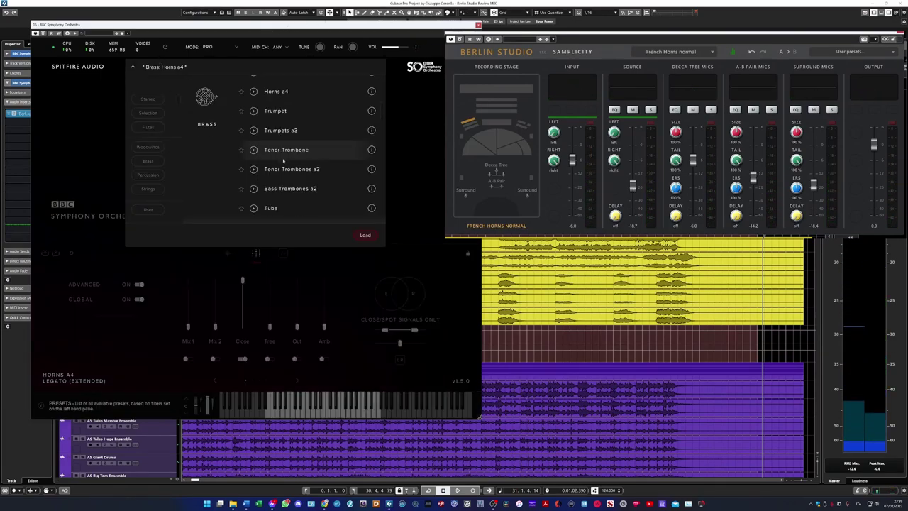
scroll(283, 161, down, 3)
double_click(281, 185)
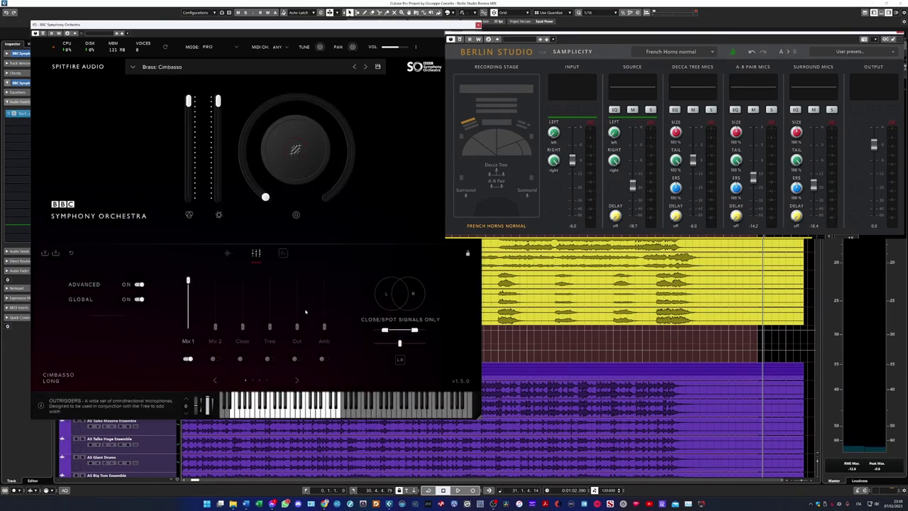
drag(189, 283, 190, 330)
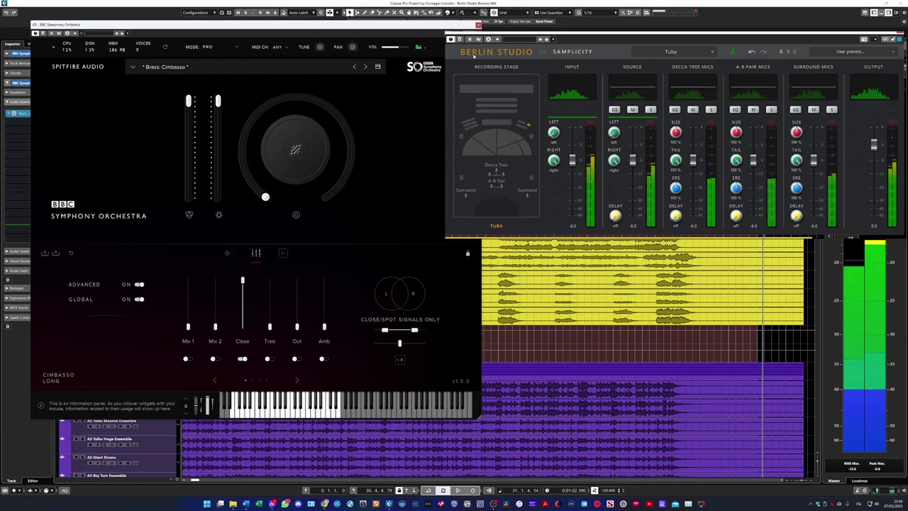
drag(632, 162, 632, 181)
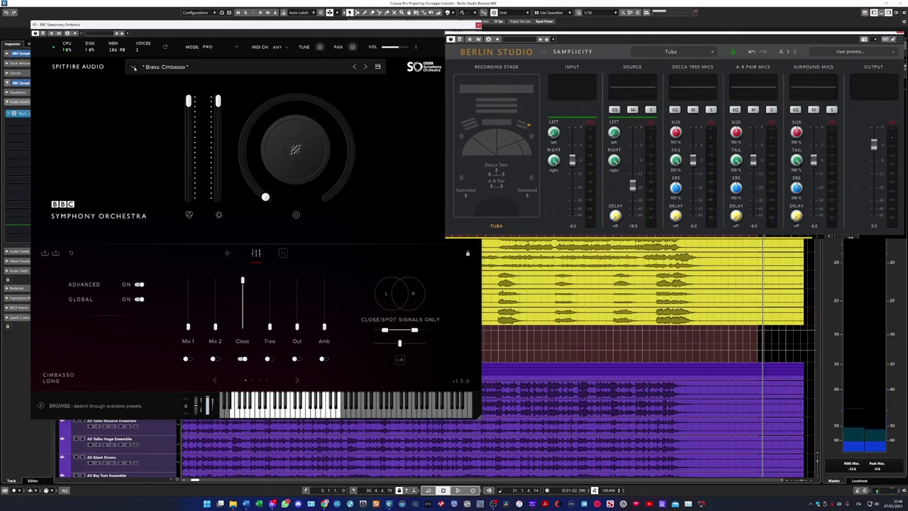
- Load the Bassoons a3 preset from the woodwinds presets
click(220, 66)
scroll(267, 153, down, 6)
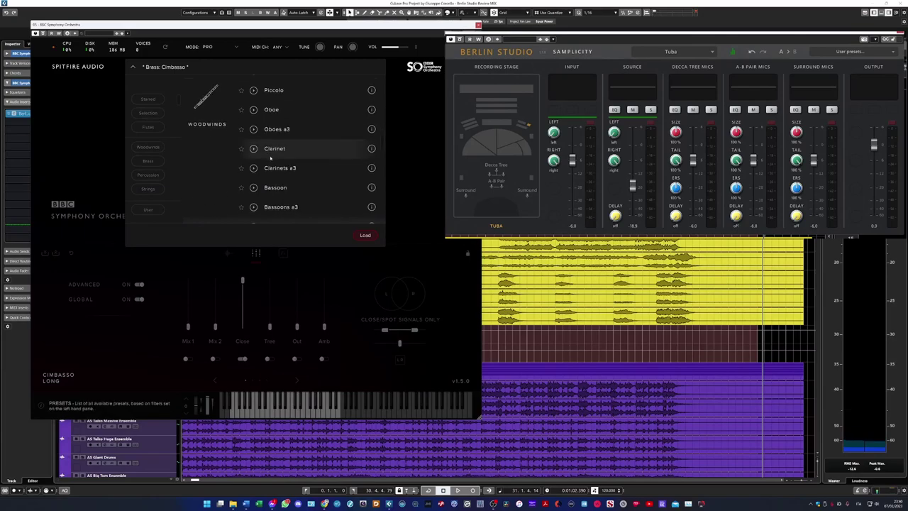
scroll(288, 175, down, 1)
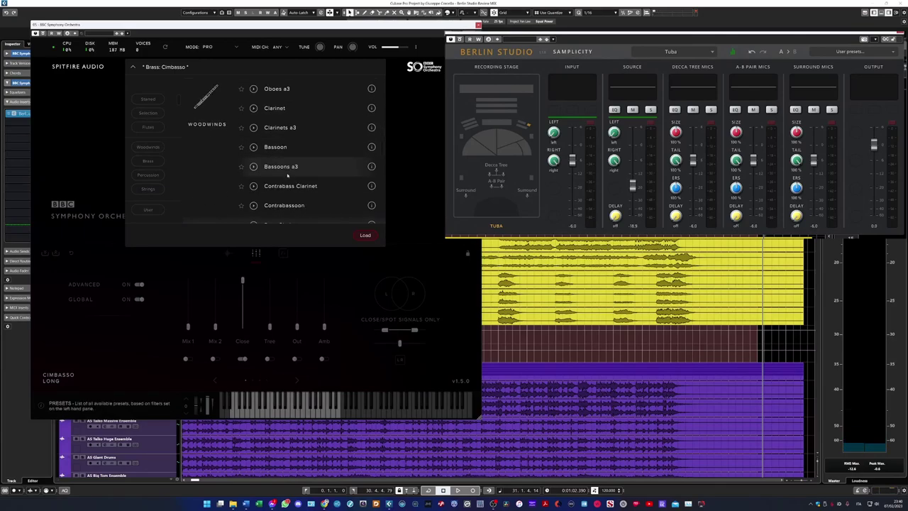
click(365, 234)
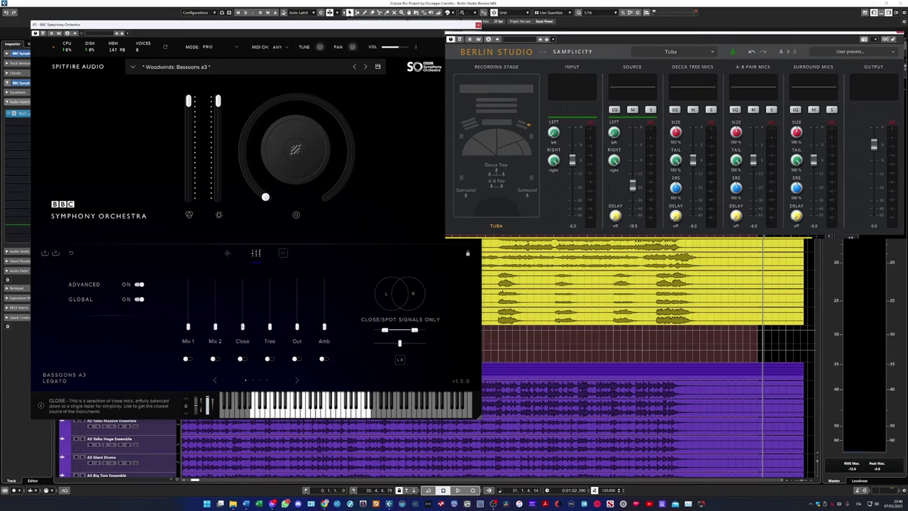
- Balance the bassoons' Close mic at the Woodwinds position with source -3.01, Decca tree -11.9, A-B pair -19.8 and surround -12.8
drag(233, 284, 234, 278)
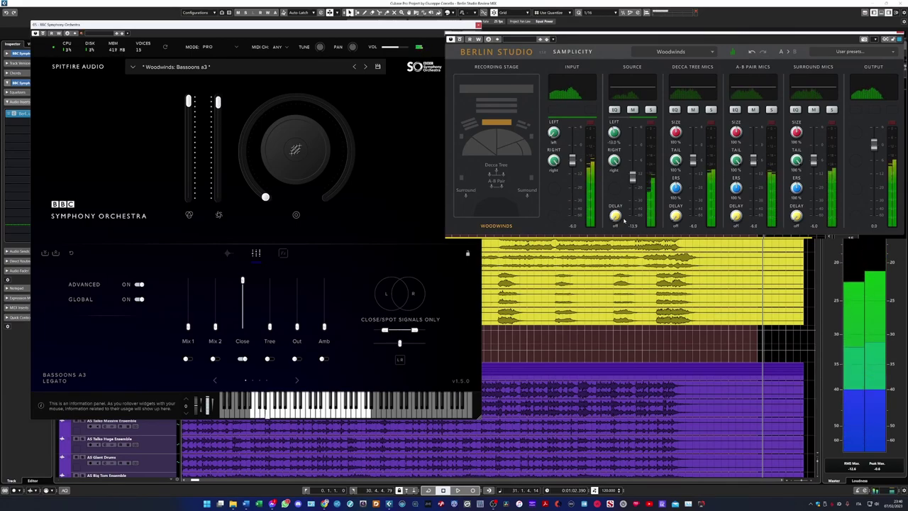
drag(754, 160, 754, 184)
drag(814, 161, 816, 182)
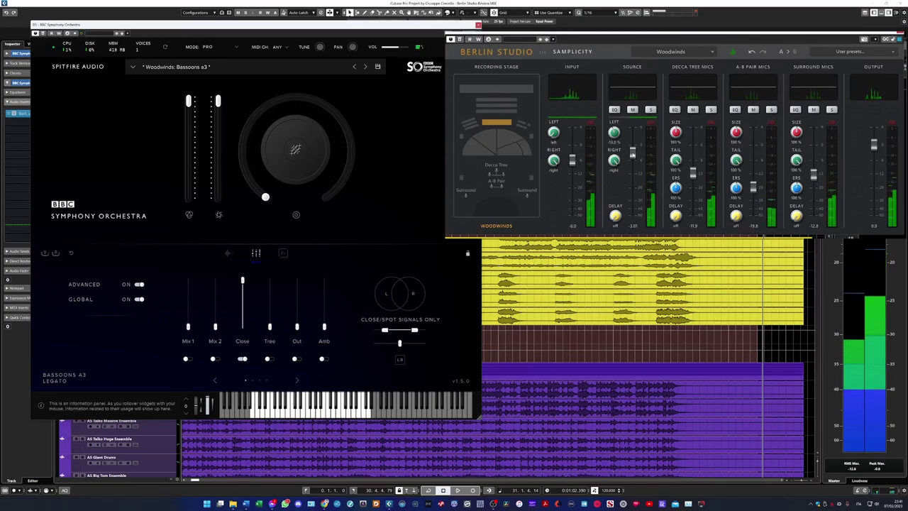
- Load the Timpani percussion preset with only the Close mic enabled
click(169, 68)
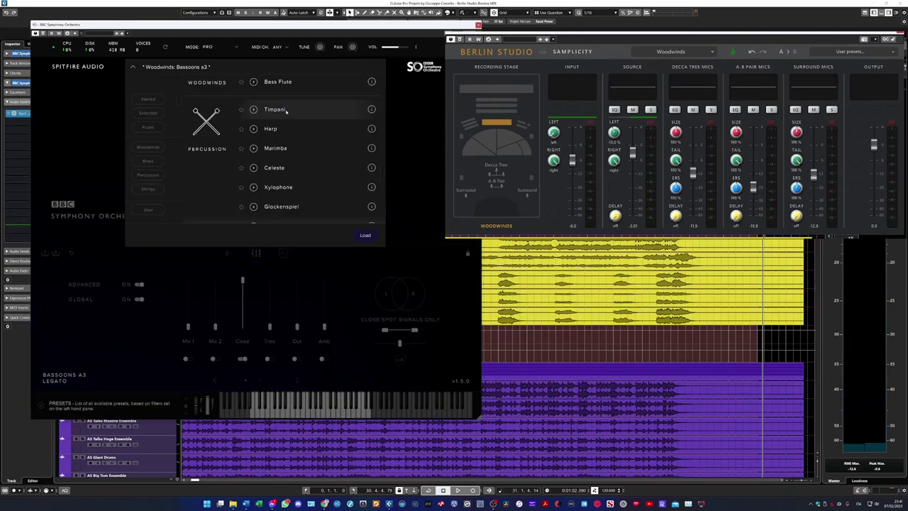
double_click(275, 109)
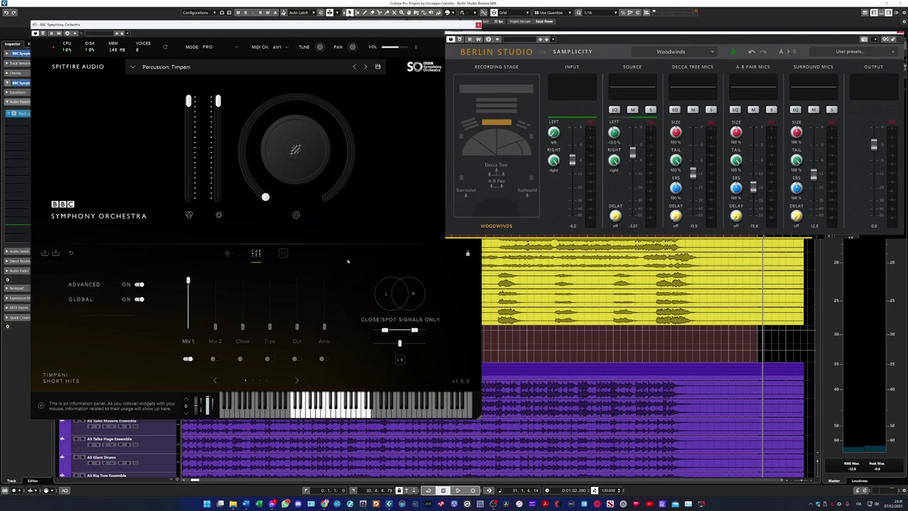
click(242, 328)
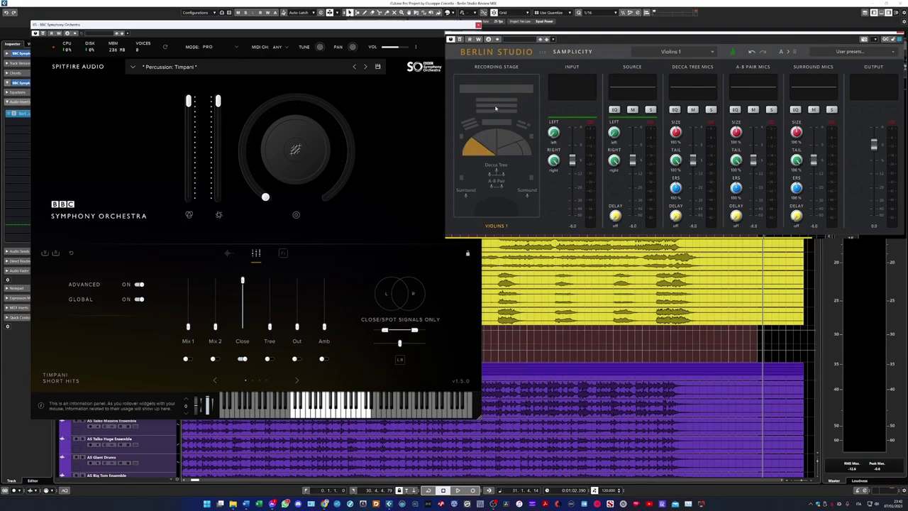
- Audition the timpani at the Percussion large position, lowering the A-B pair to -17.1 and the surround mics to -22.8
click(496, 102)
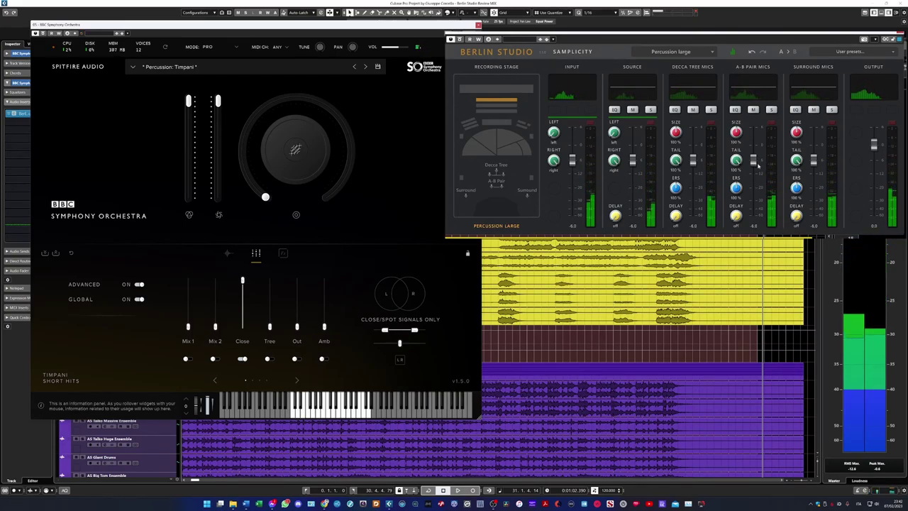
drag(753, 161, 754, 182)
drag(814, 162, 818, 193)
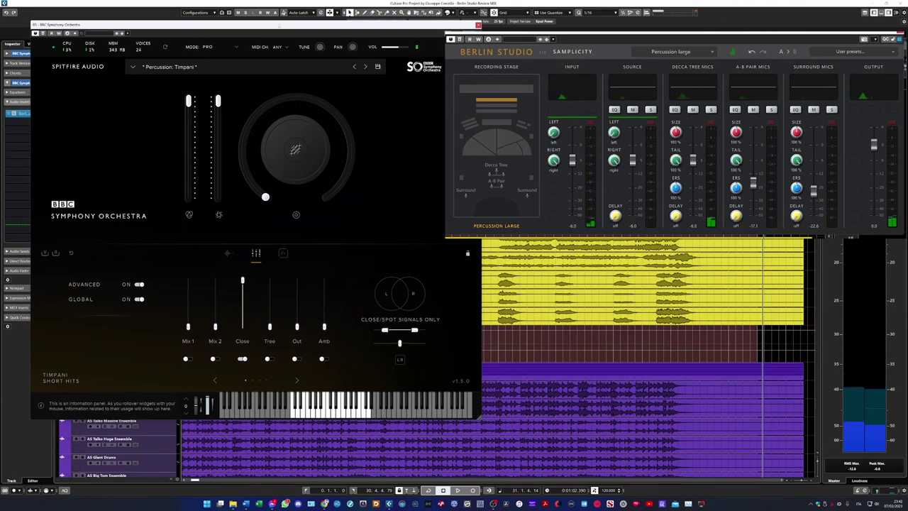
- Load the Harp percussion preset with only the Close mic enabled
click(164, 65)
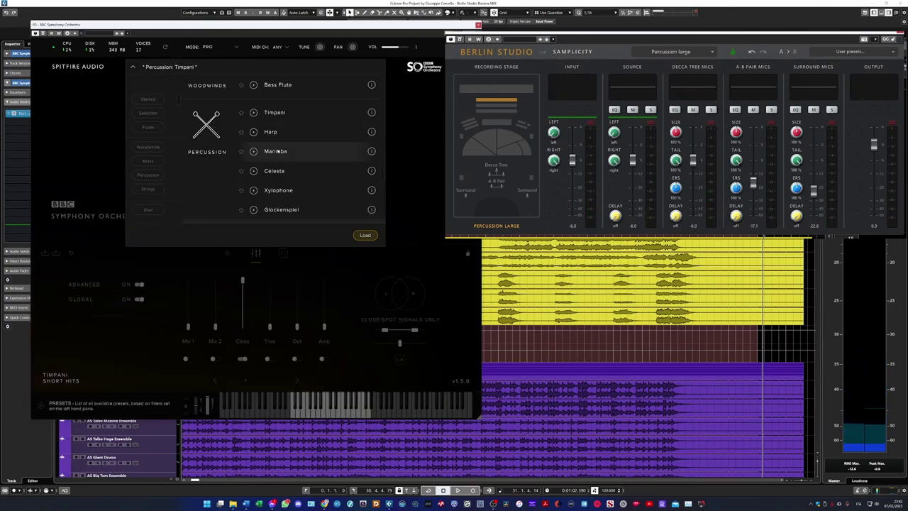
double_click(283, 134)
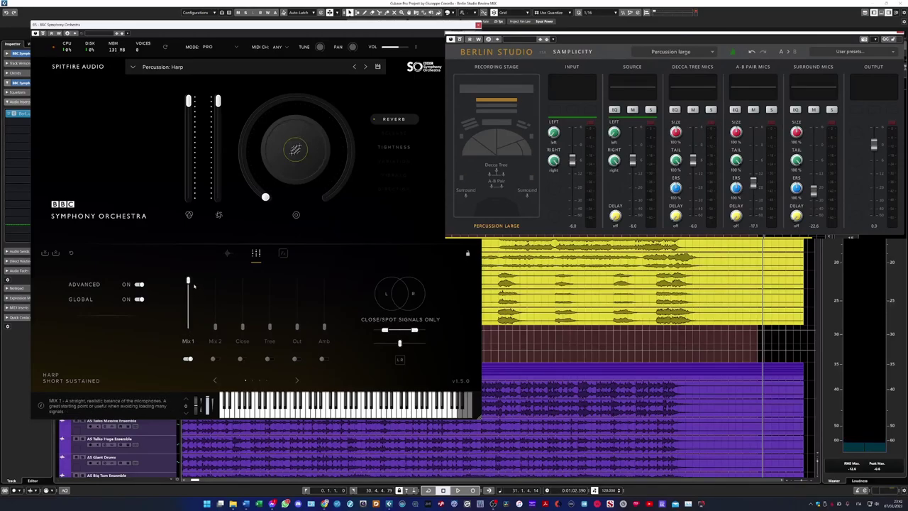
drag(188, 281, 188, 284)
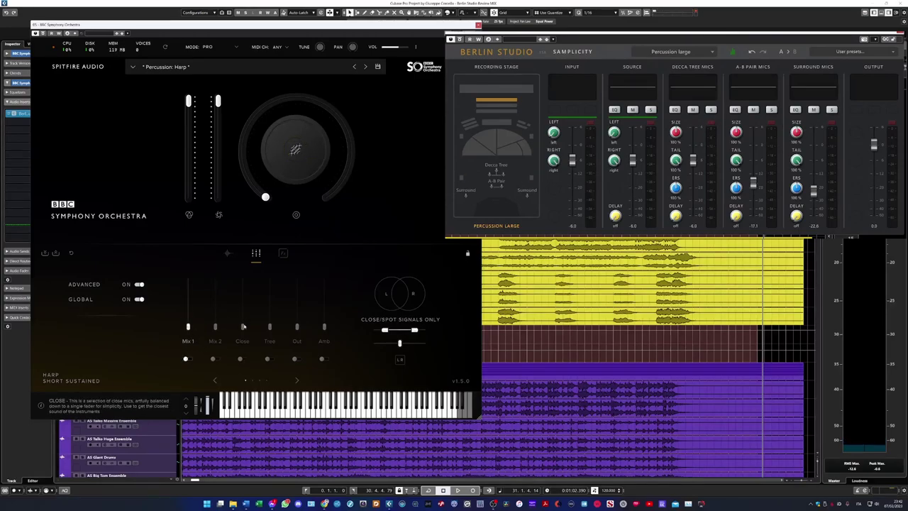
drag(253, 278, 253, 274)
- Audition the harp at the French Horns bells up position with source 0.43, Decca tree -7.27, A-B pair -21.8 and surround -30.1
click(478, 136)
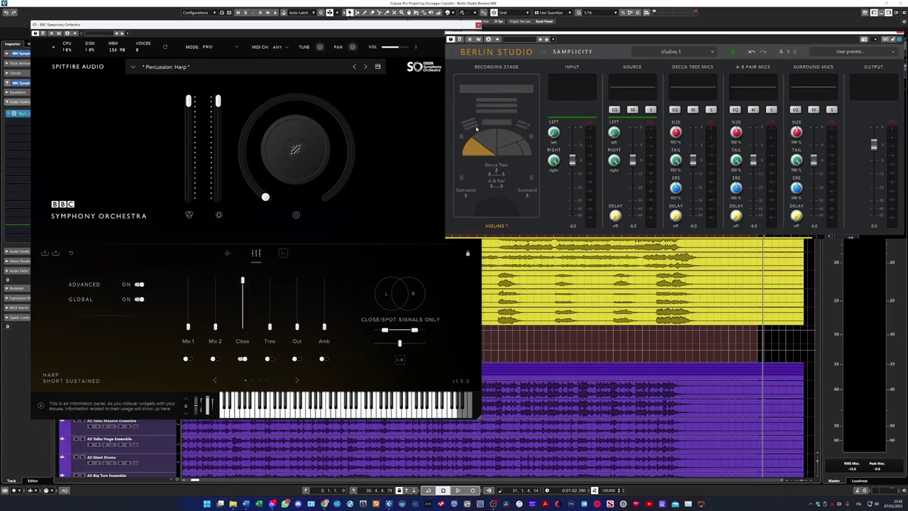
click(475, 123)
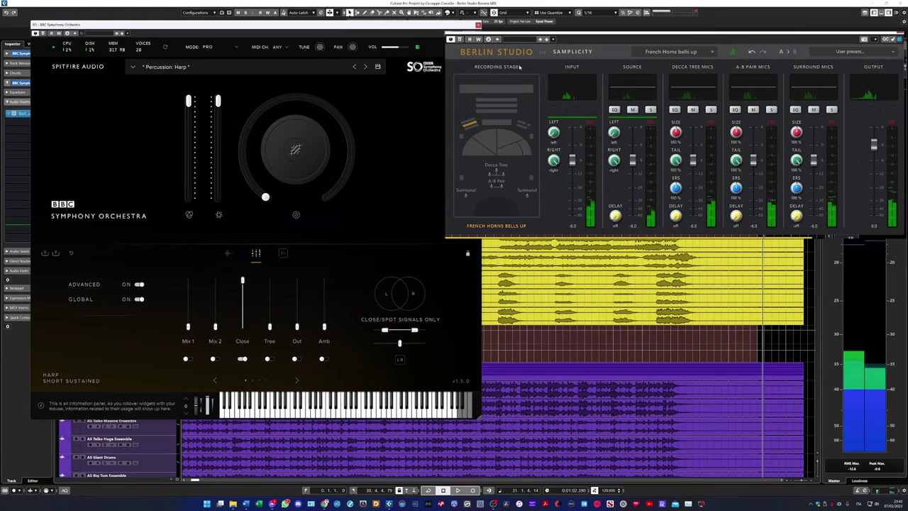
drag(694, 161, 694, 174)
drag(753, 160, 755, 186)
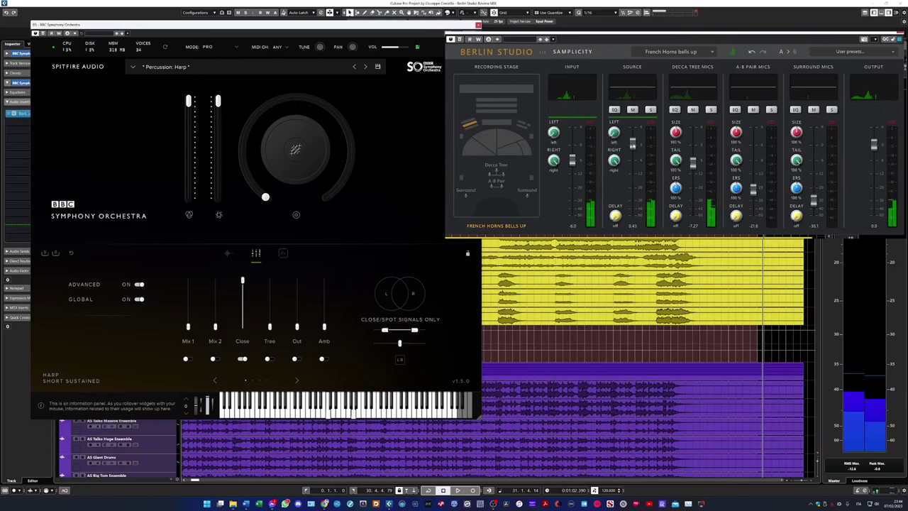
- Browse the BBC Symphony Orchestra presets for another instrument
click(146, 65)
scroll(266, 162, down, 3)
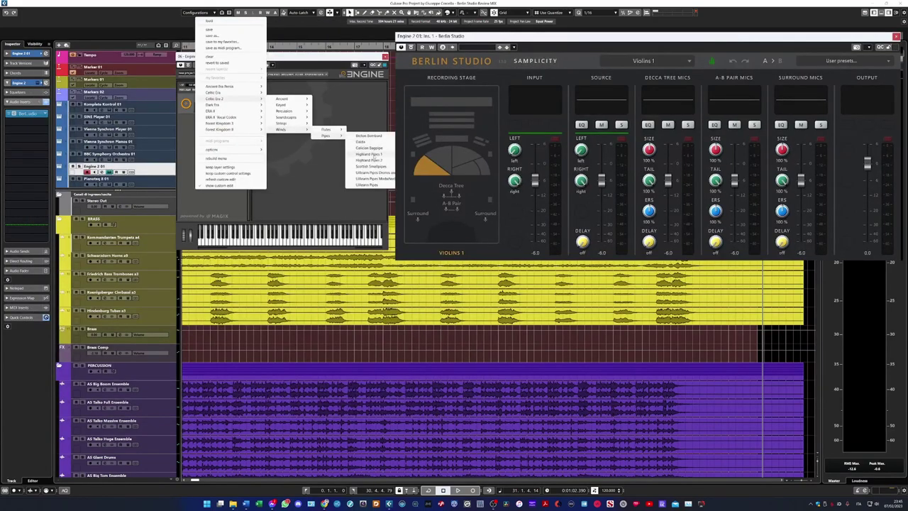
- Load the Celtic Era 2 Highland Pipes 1 in Engine 2 and compare them dry and with reverb at the Woodwinds position
click(370, 154)
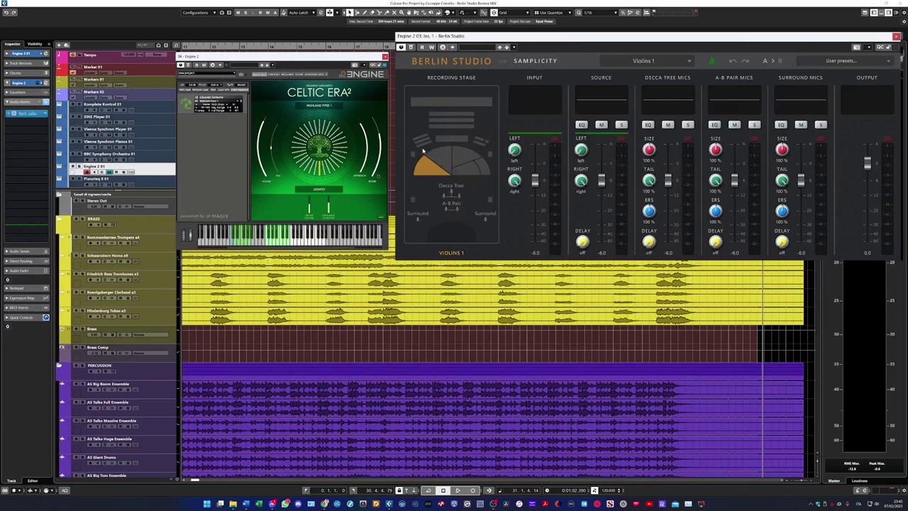
click(442, 139)
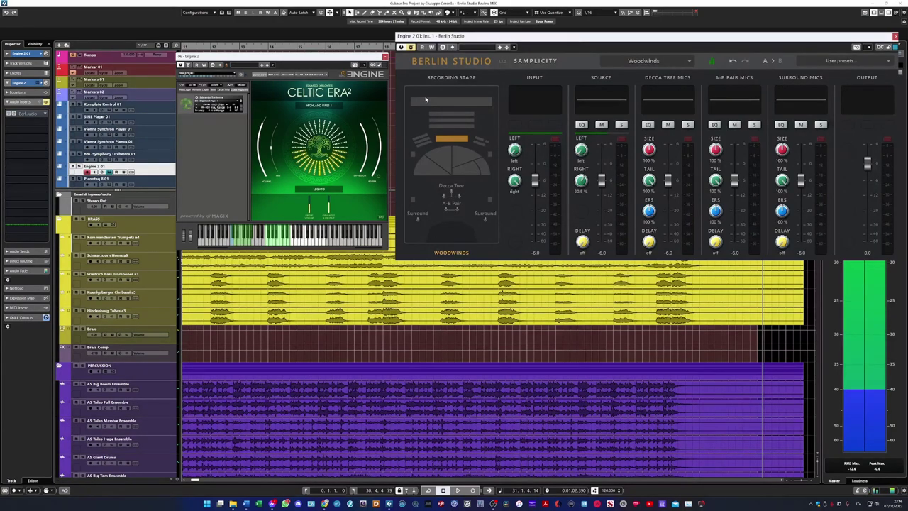
click(411, 47)
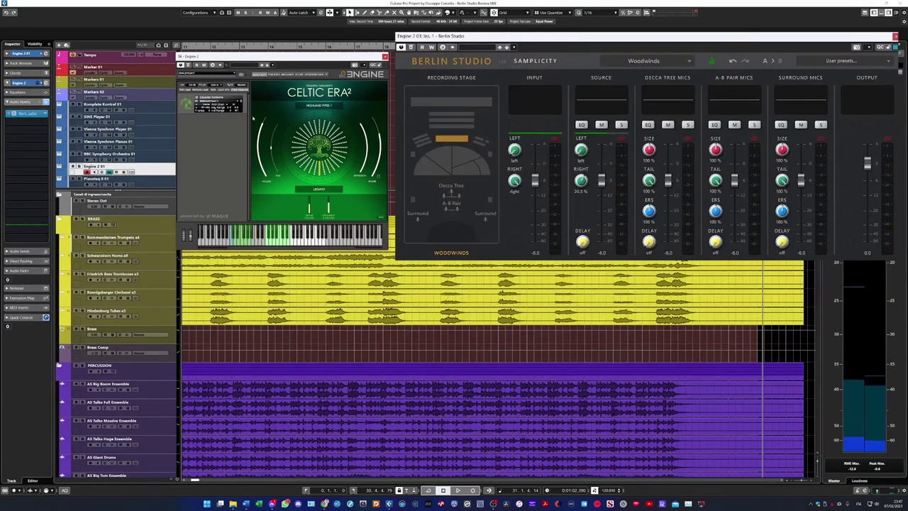
- Load the ERA II Hand Drums percussion program and set the reverb's stage position to Percussion large
click(213, 72)
mouse_move(334, 125)
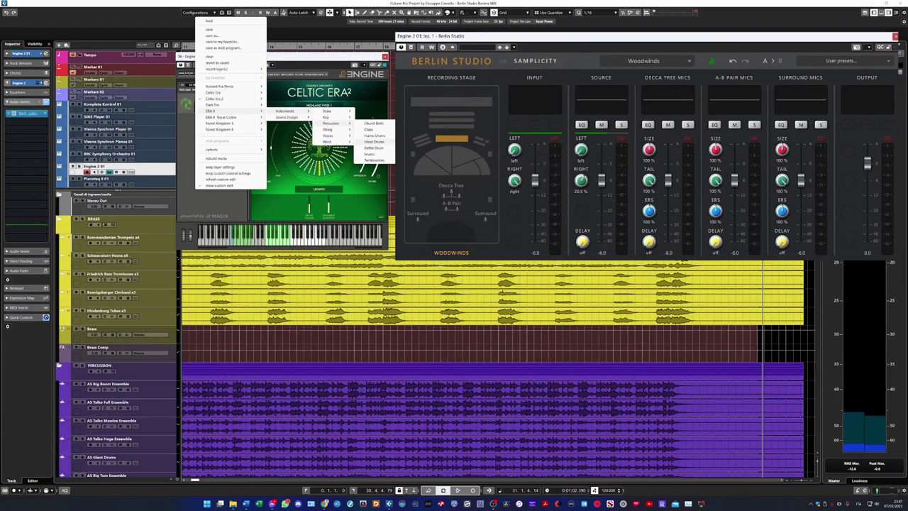
click(374, 141)
click(451, 253)
click(476, 274)
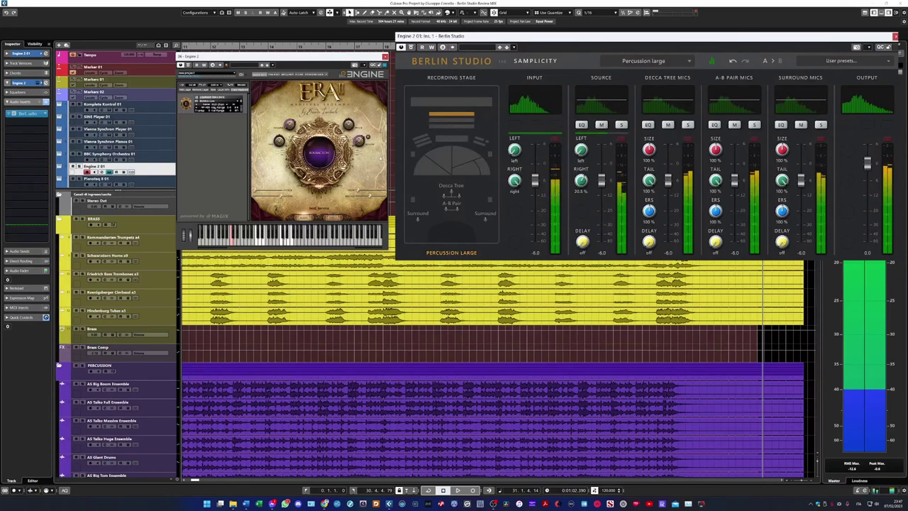
- Audition the hand drums with the A-B pair lowered to -26.4 and the surround mics to -34.2
key(space)
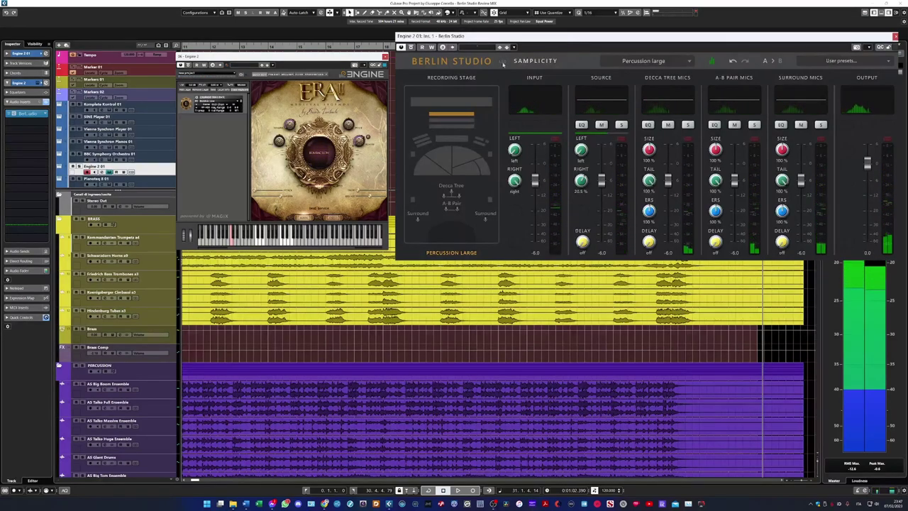
drag(734, 180, 743, 225)
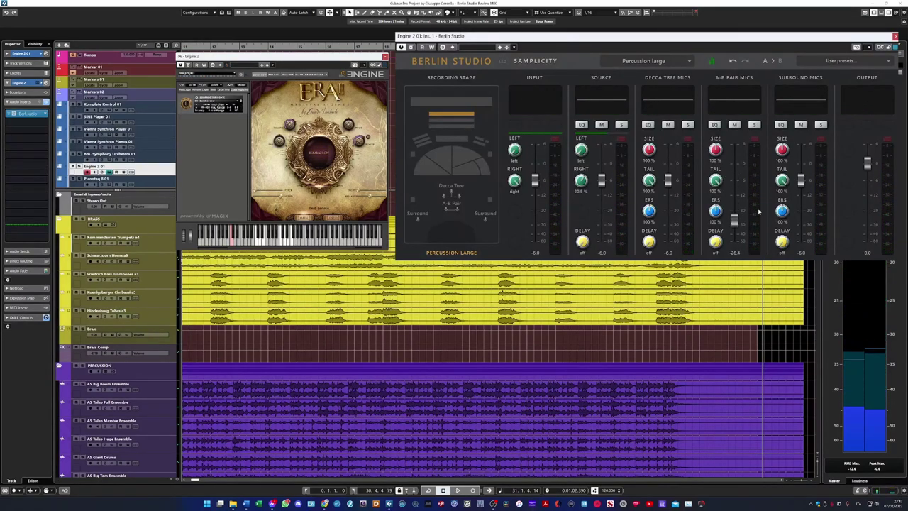
drag(801, 180, 802, 231)
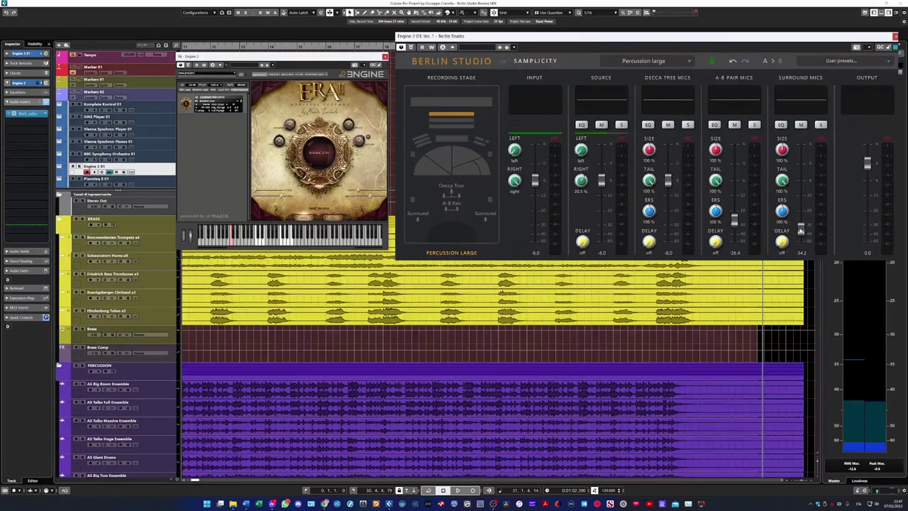
key(space)
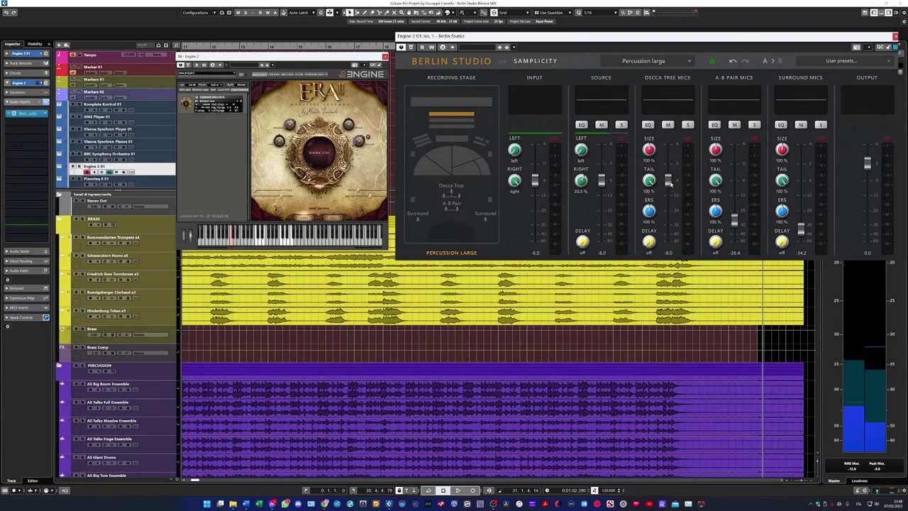
- Rebalance the hand drums between source and Decca tree mics, raising the source to -4.0
mouse_move(668, 181)
mouse_down()
mouse_move(668, 203)
mouse_move(668, 187)
mouse_up()
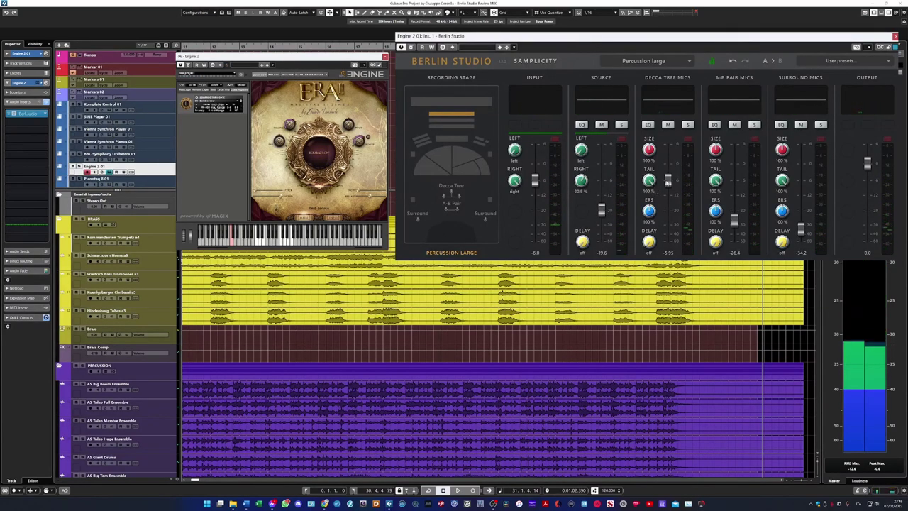
drag(601, 210, 602, 176)
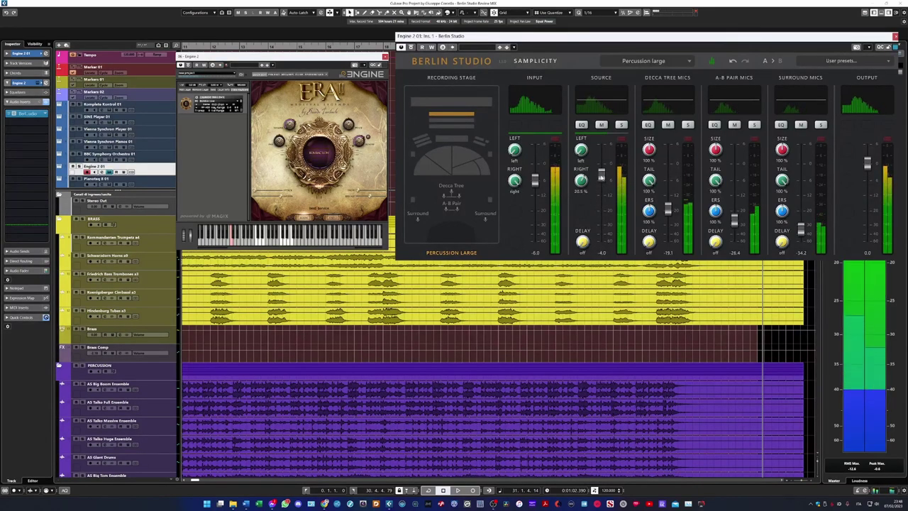
drag(667, 209, 667, 187)
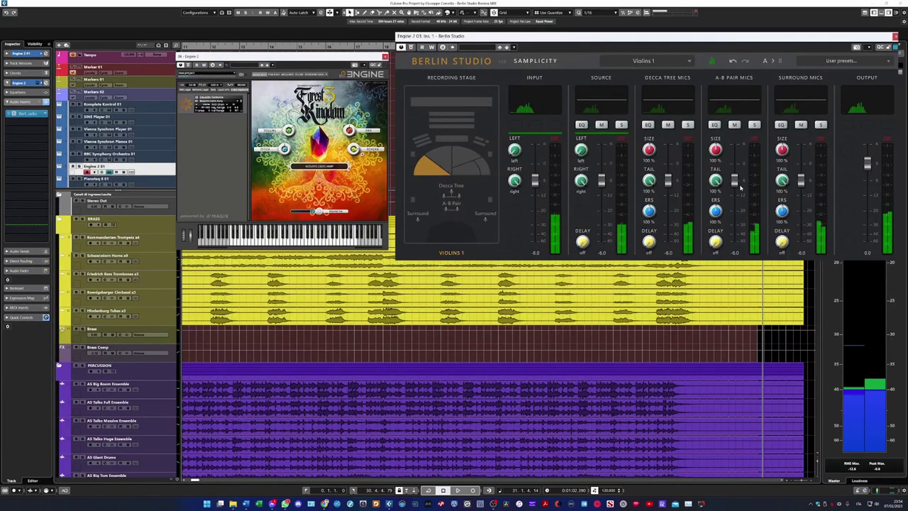
- Balance the Forest Kingdom 3 harp at the Violins 1 position with source -2.79, A-B pair -20.1 and surround -17.1
drag(735, 186, 736, 213)
drag(801, 187, 802, 207)
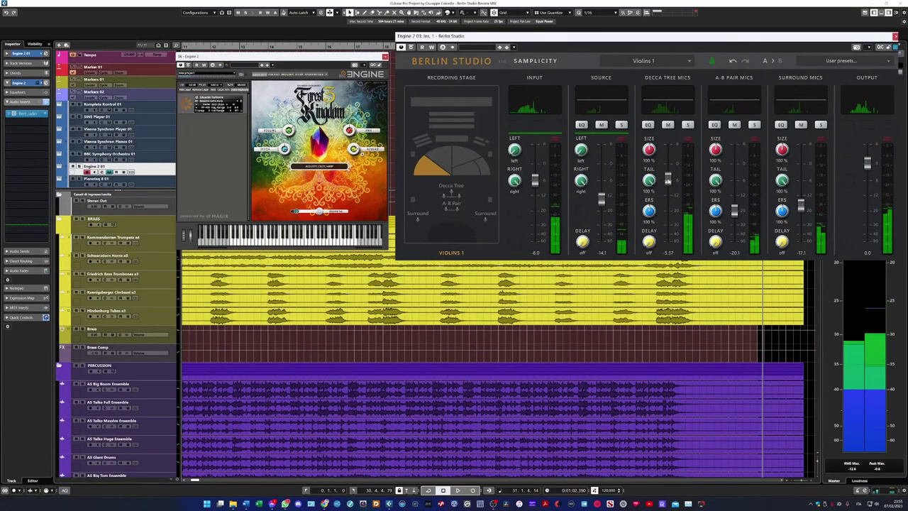
drag(602, 199, 605, 175)
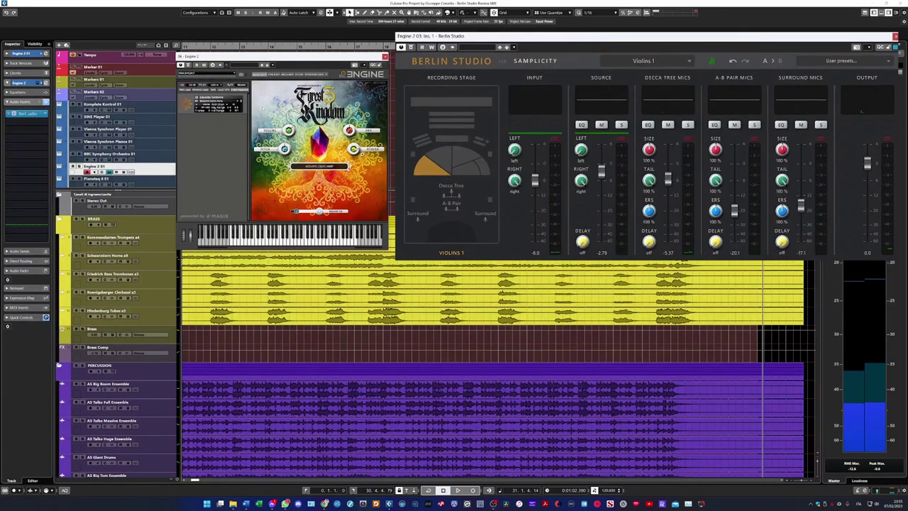
- Browse the Forest Kingdom 3 programs in Engine 2 for another instrument
click(213, 73)
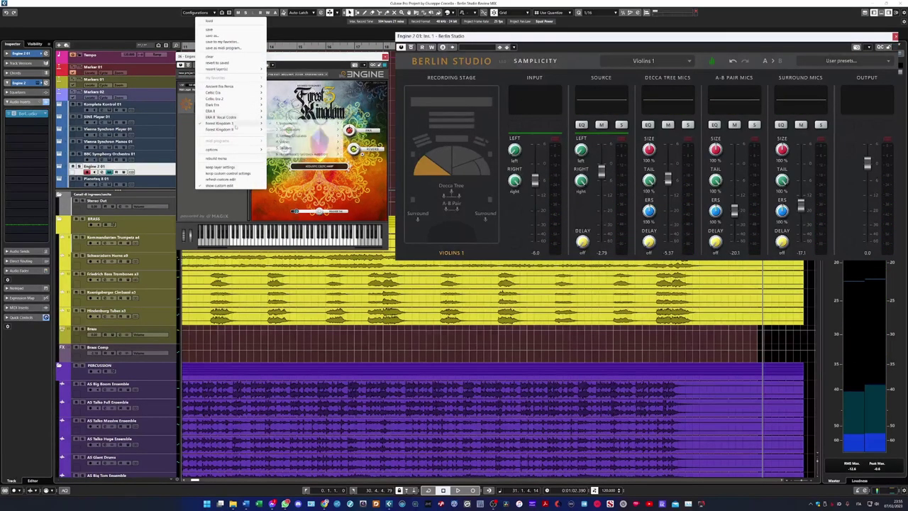
click(283, 124)
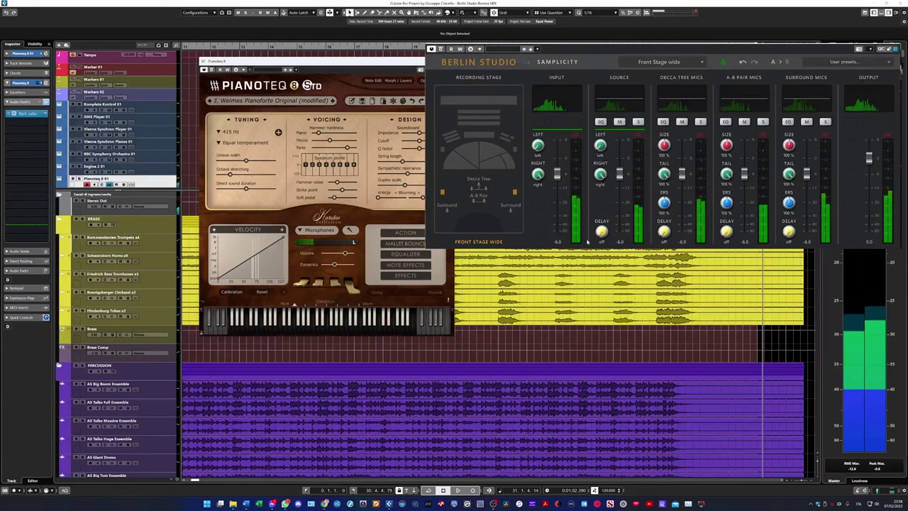
- Audition the J. Weimes Pianoforte at the Front Stage wide position with source -1.10, A-B pair -14.7 and surround mics lowered
mouse_move(618, 174)
mouse_down()
mouse_move(620, 190)
mouse_move(619, 162)
mouse_up()
drag(744, 174, 745, 193)
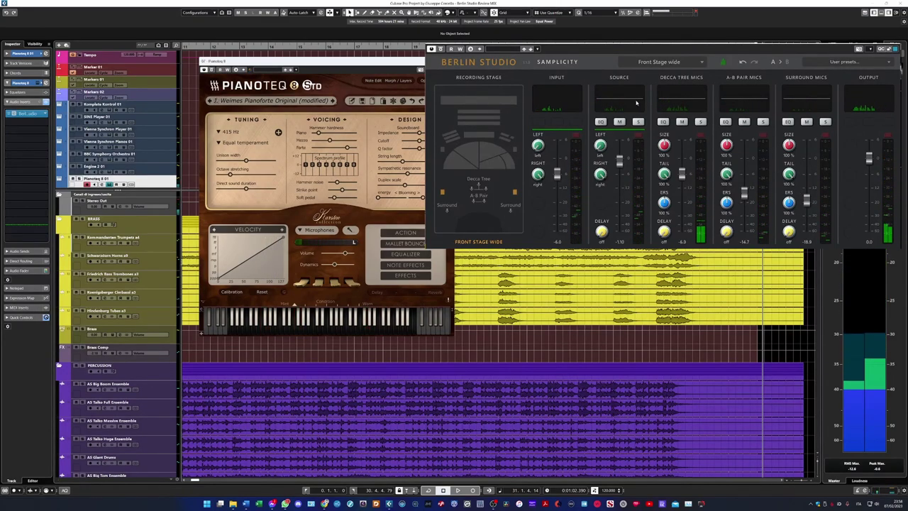
- Load the J. Broadwood Close Mic preset in Pianoteq and audition it at the Mid Stage wide position
click(266, 101)
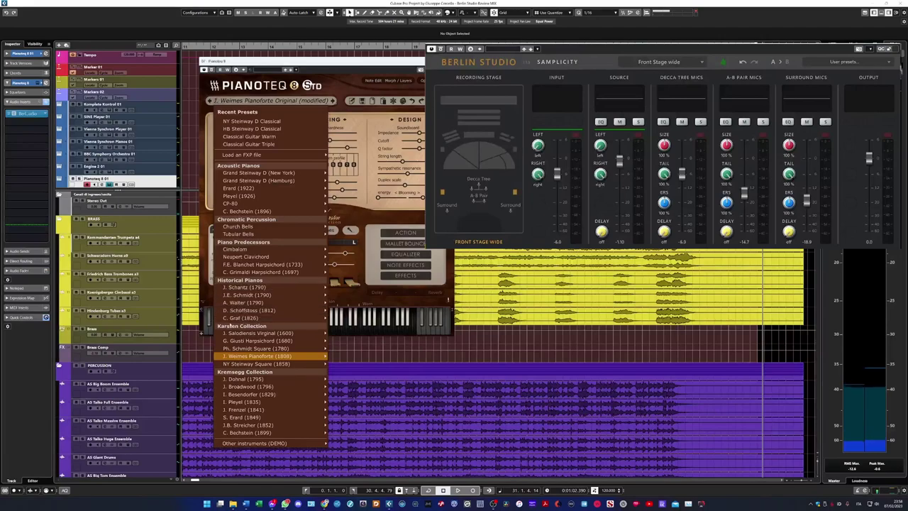
mouse_move(240, 335)
mouse_move(279, 410)
mouse_move(278, 388)
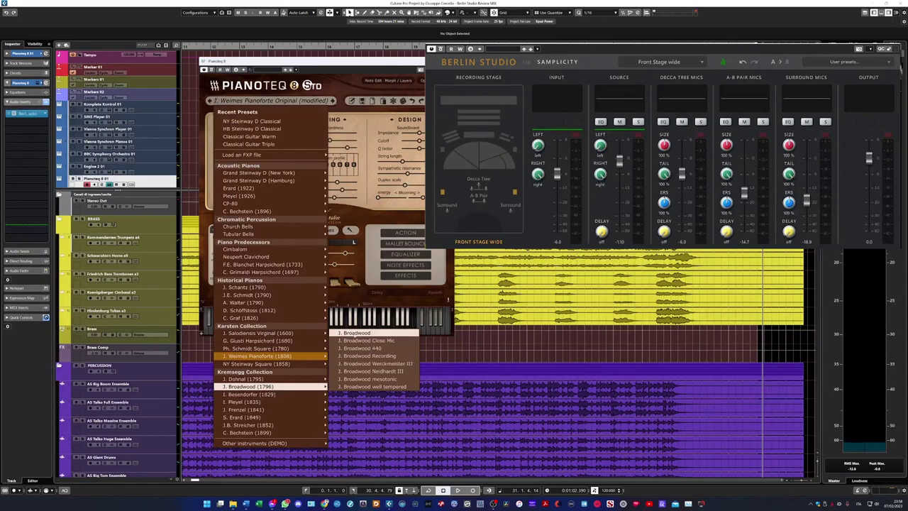
click(356, 341)
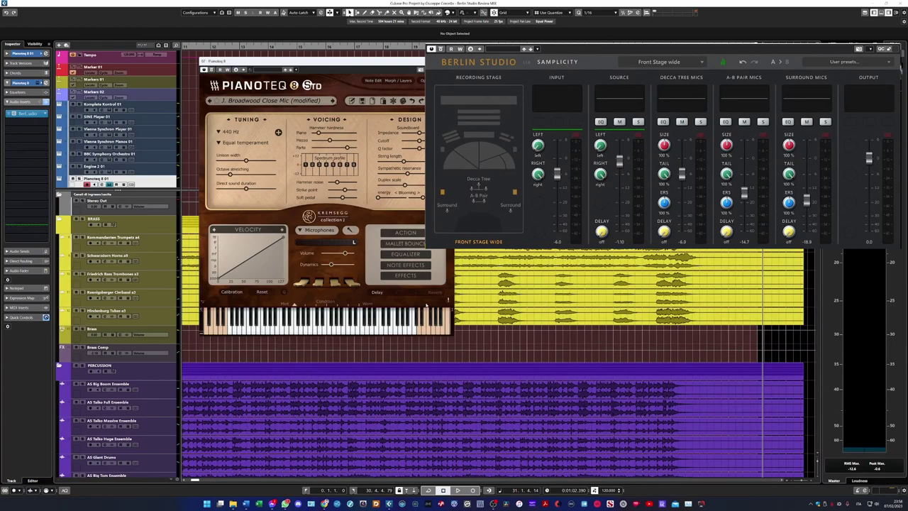
drag(620, 161, 619, 195)
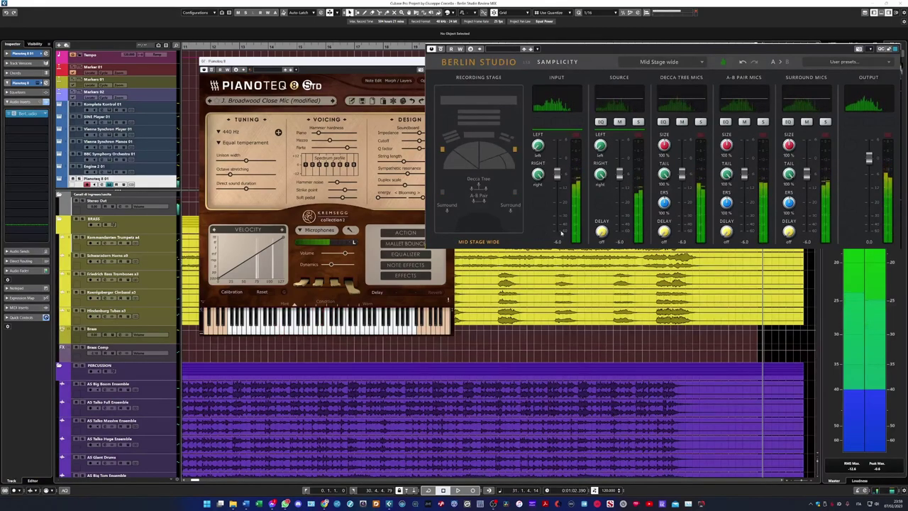
- Balance the J. Broadwood at the Mid Stage wide position with source -3.67, A-B pair -14.7 and surround -24.8
drag(744, 174, 748, 195)
drag(807, 173, 807, 207)
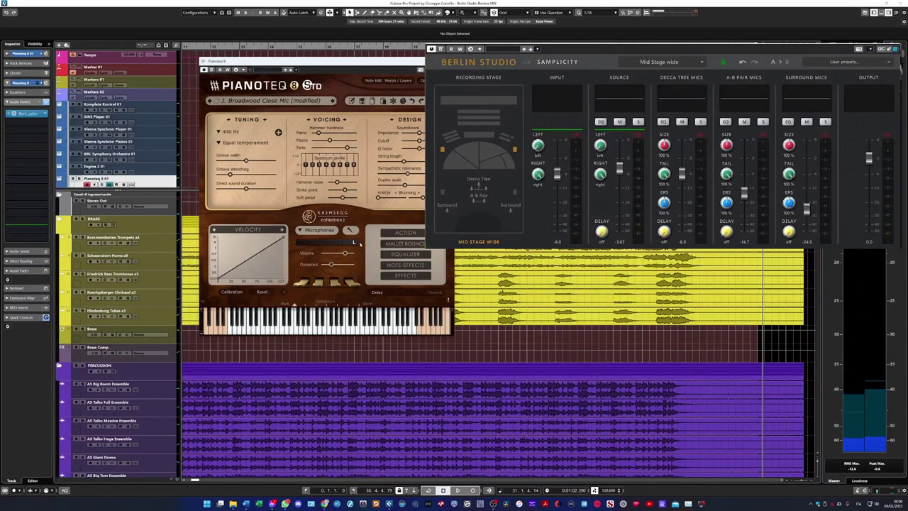
- Load the C. Grimaldi Harpsichord A+B preset in Pianoteq and raise its source level at the Trombones position
click(269, 100)
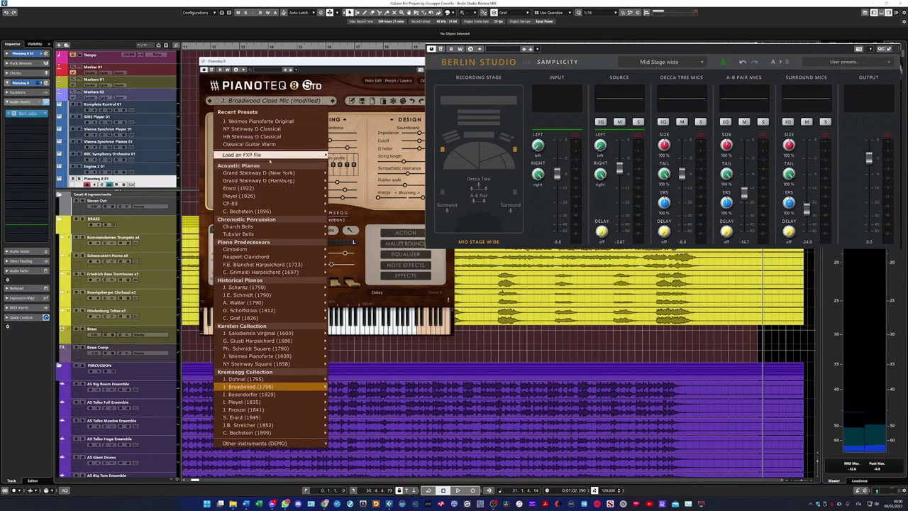
mouse_move(267, 257)
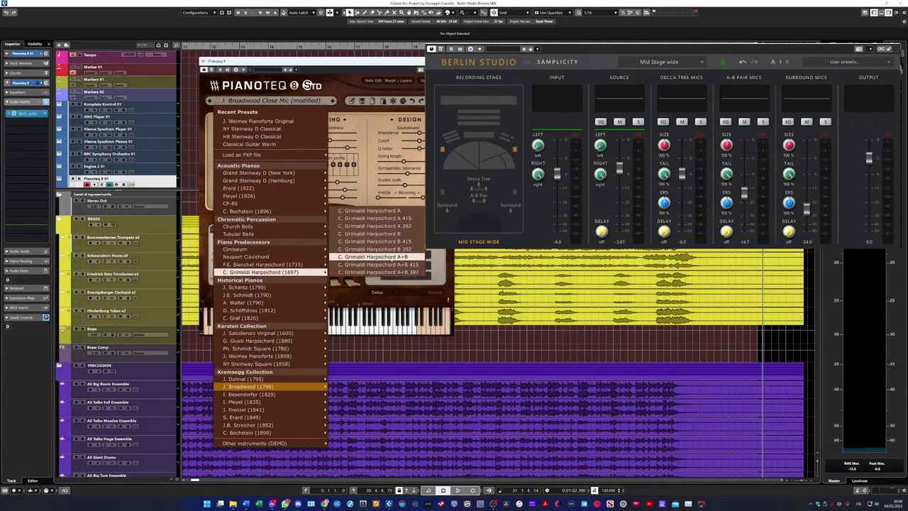
click(376, 257)
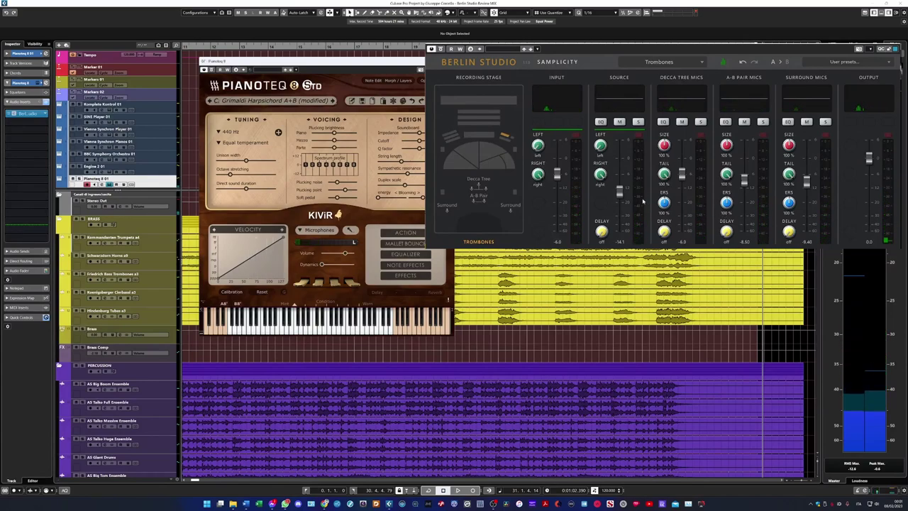
drag(619, 190, 619, 165)
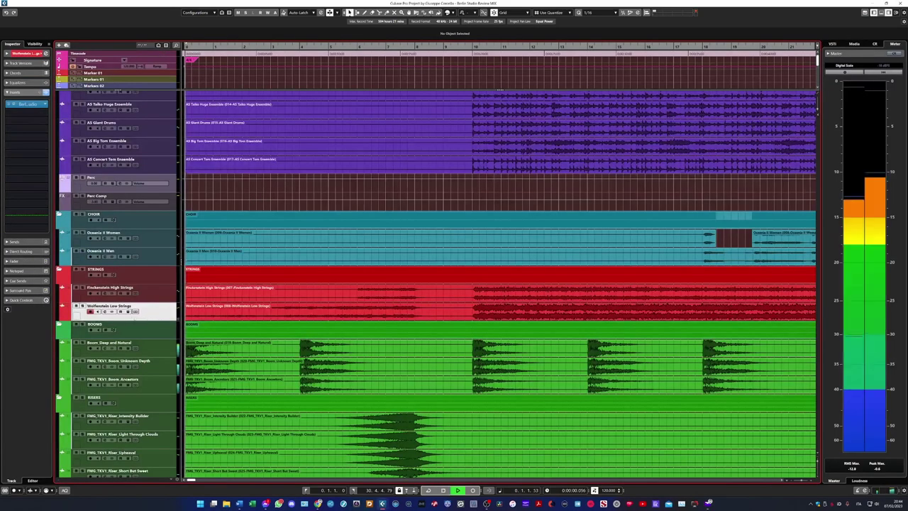
- Examine the Berlin Studio settings on the Wolfenstein Low Strings and Finckenstein High Strings tracks during playback
click(28, 104)
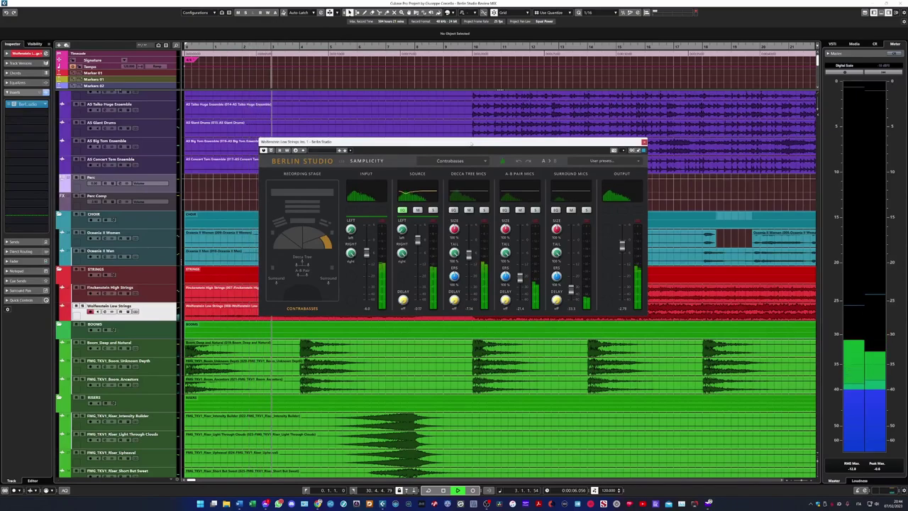
key(Escape)
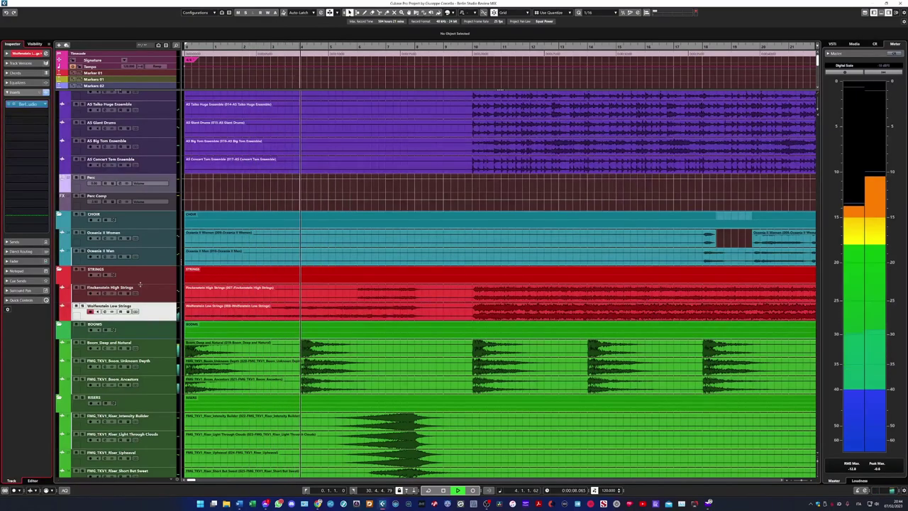
click(110, 287)
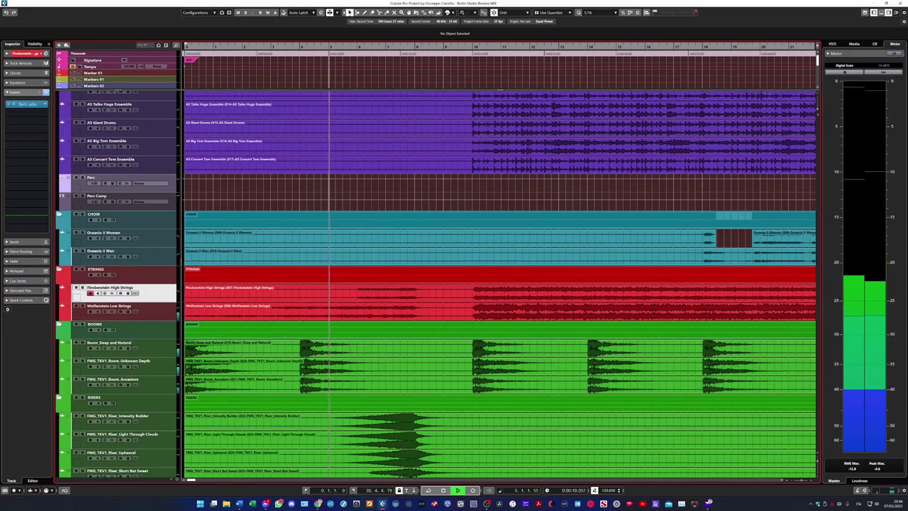
click(28, 104)
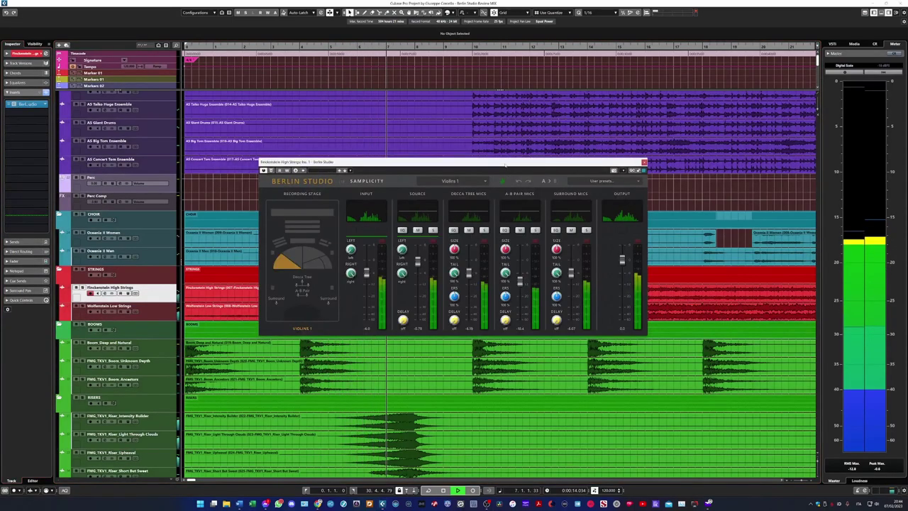
click(643, 162)
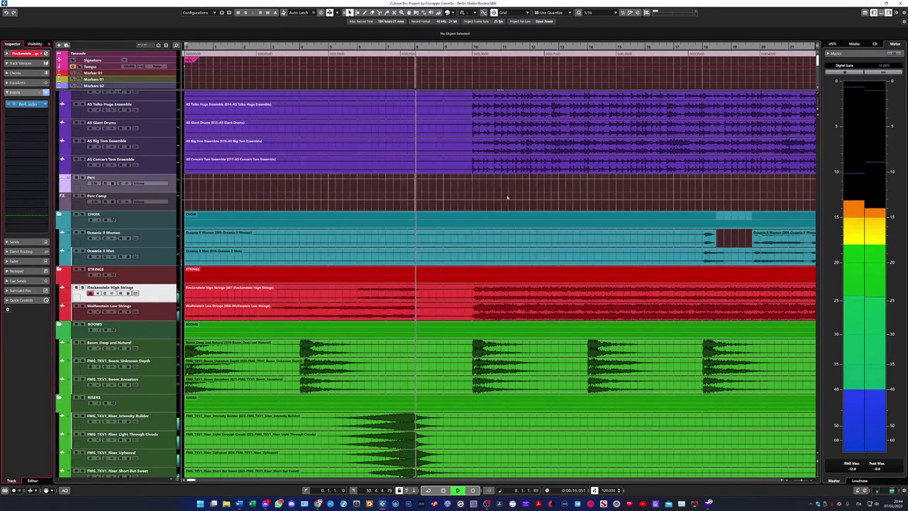
- Inspect the Berlin Studio settings on the AS Taiko Full Ensemble track while the mix plays
scroll(127, 236, up, 4)
click(127, 234)
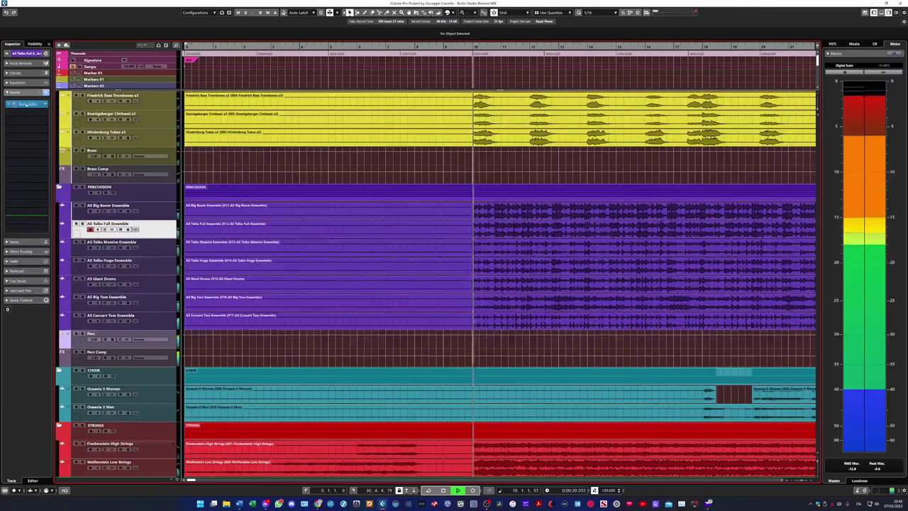
click(121, 229)
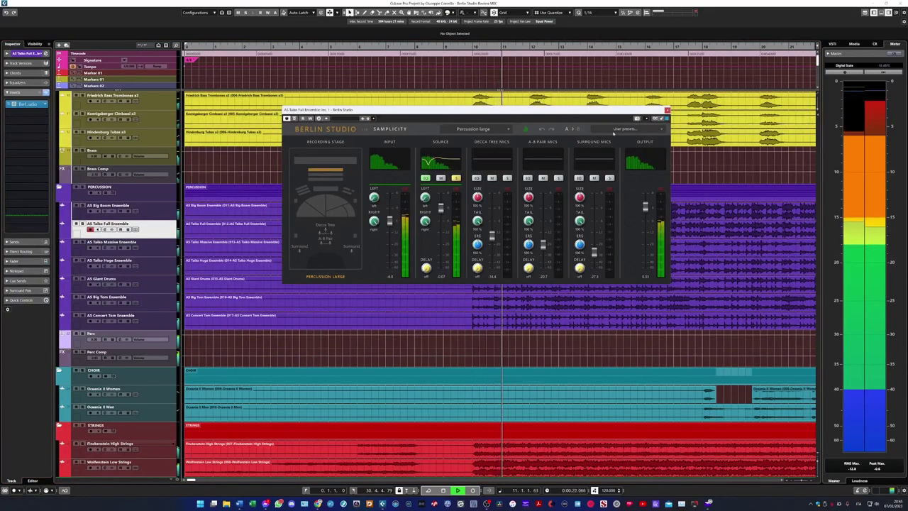
drag(527, 118, 521, 163)
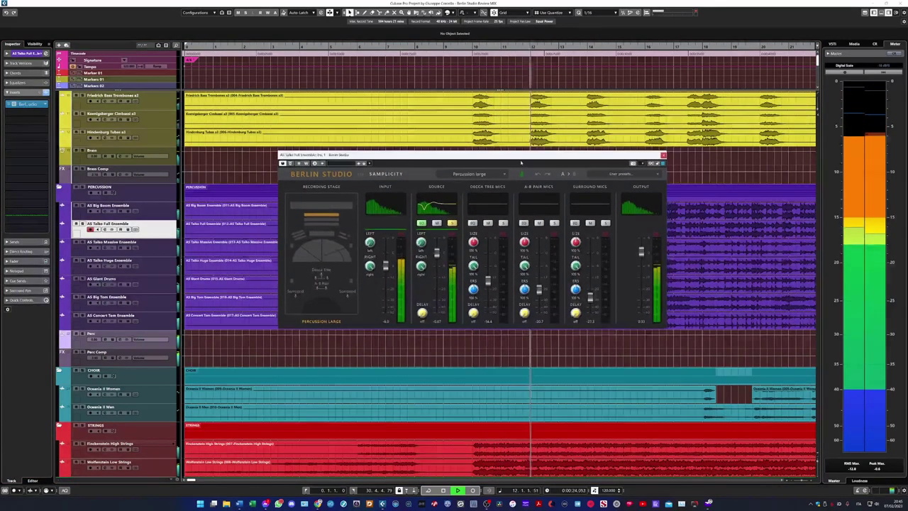
key(Escape)
- Examine the Berlin Studio settings on the Schwarzdorn Horns a9 and Friedrich Bass Trombones a3 tracks
scroll(521, 160, up, 3)
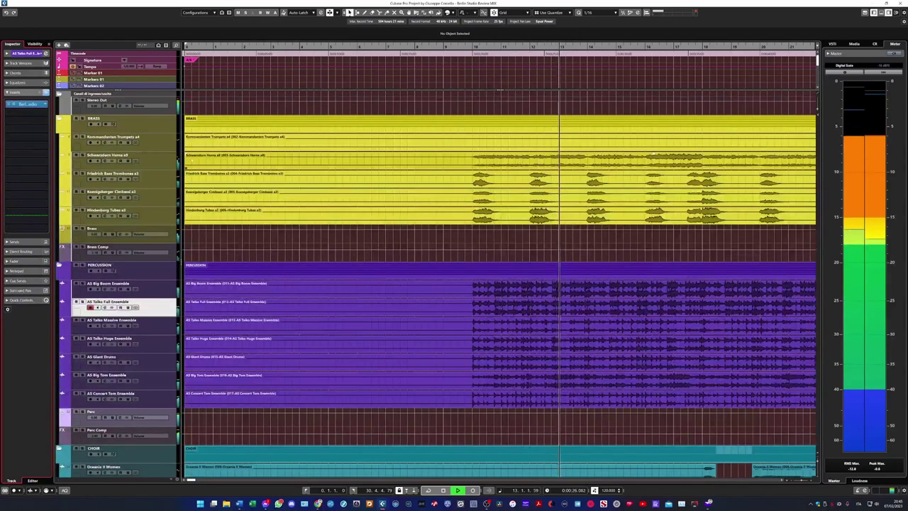
click(107, 155)
click(27, 104)
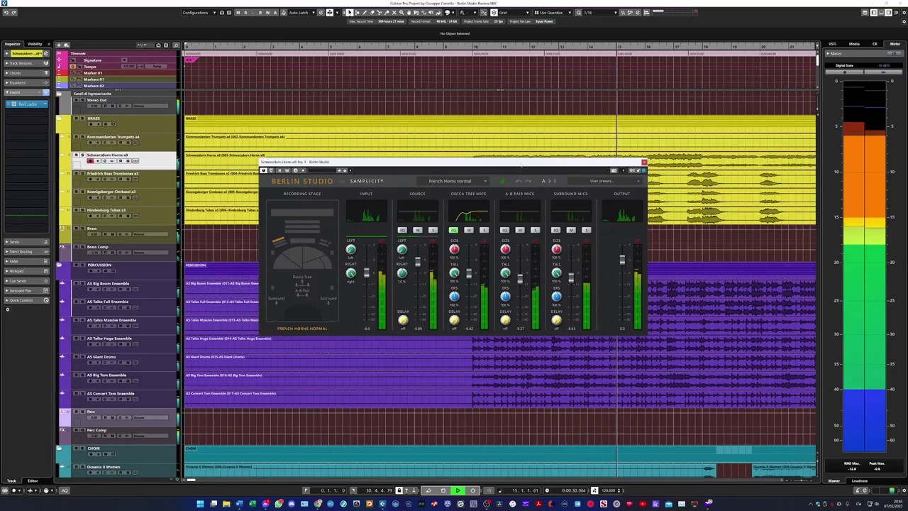
key(Escape)
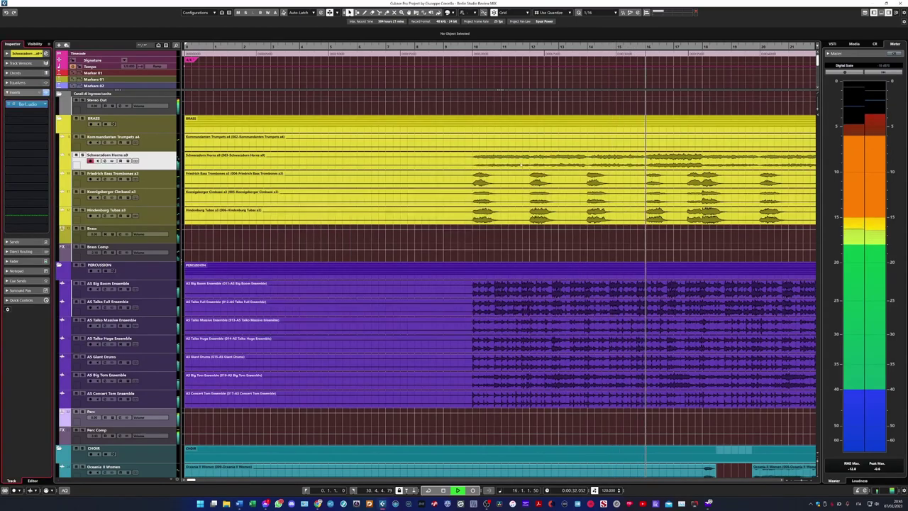
click(117, 182)
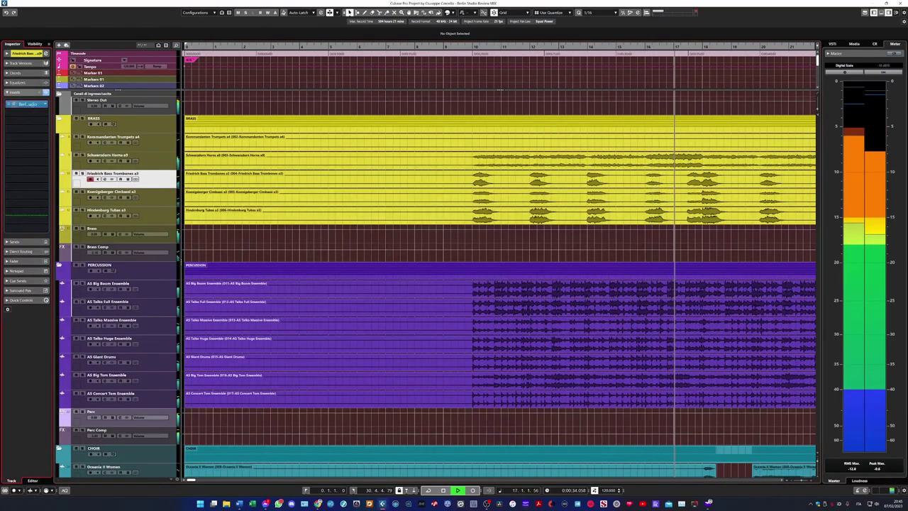
click(30, 104)
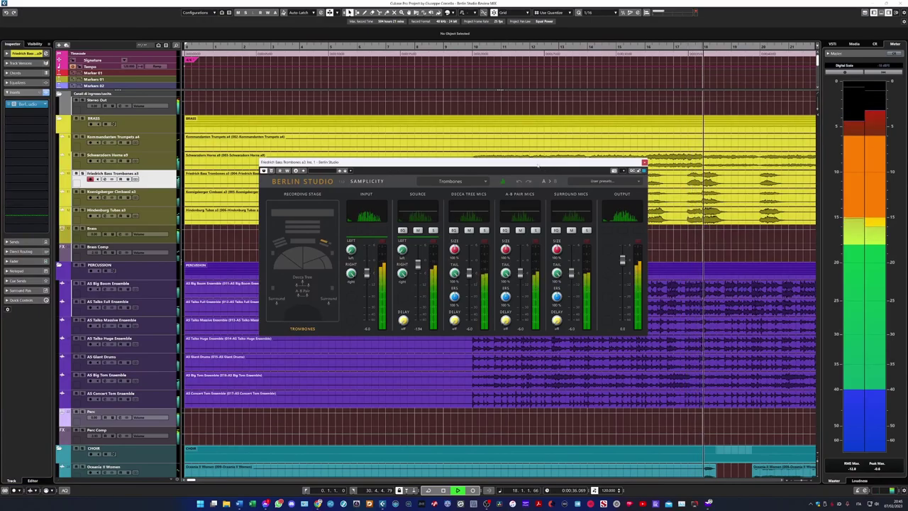
key(Escape)
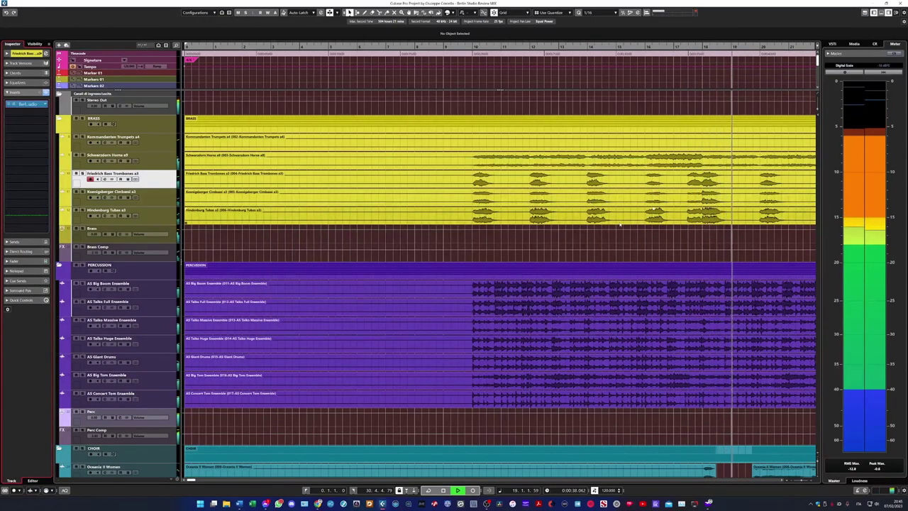
- Inspect the Berlin Studio settings on the Oceania II Women choir track during playback
scroll(617, 224, right, 5)
scroll(615, 229, down, 3)
scroll(616, 229, down, 3)
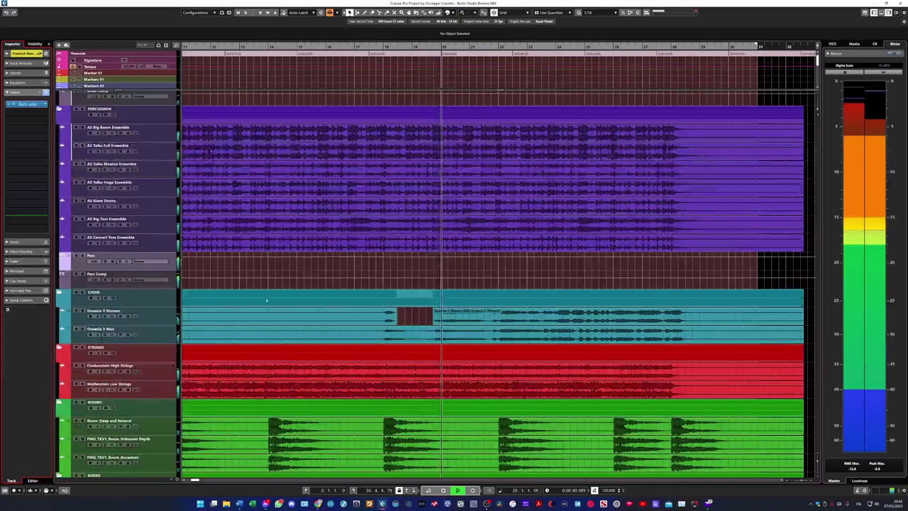
click(103, 316)
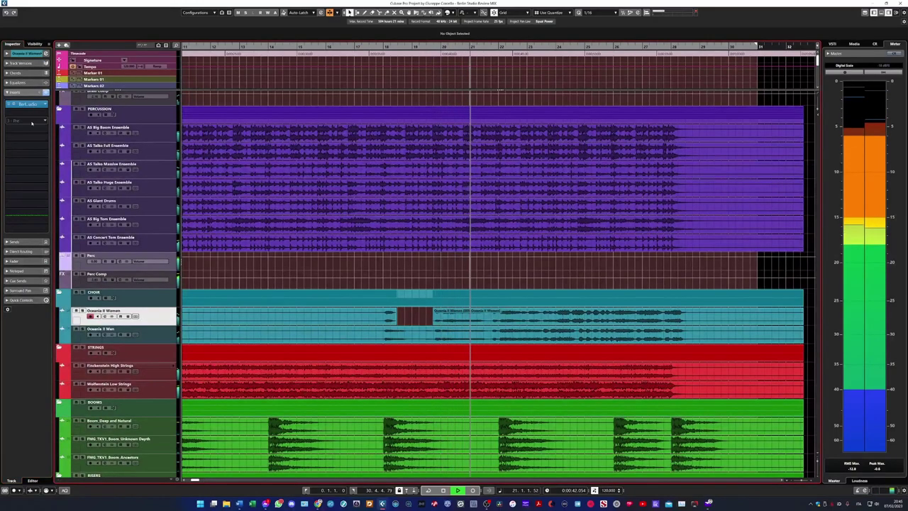
click(27, 104)
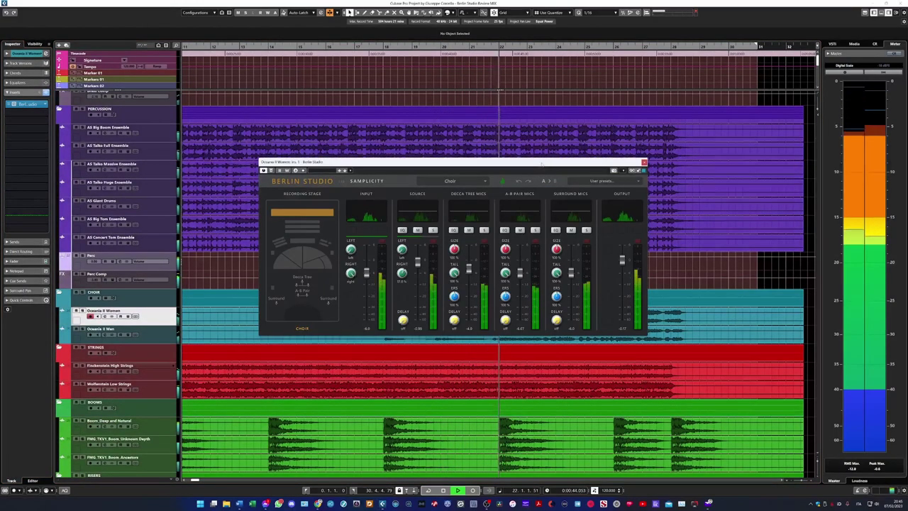
click(644, 163)
- Examine the Berlin Studio settings on the Kommandanten Trumpets a4 and Hindenburg Tubas a3 tracks
scroll(451, 134, up, 6)
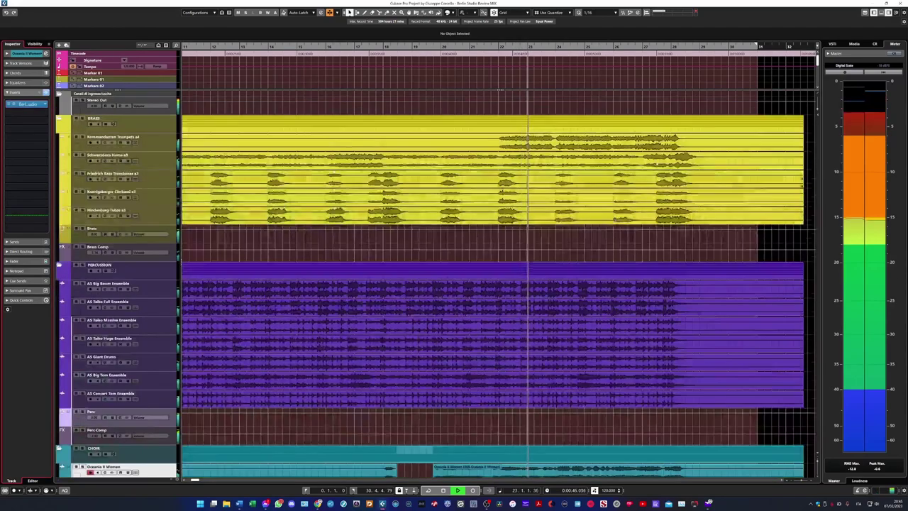
click(113, 137)
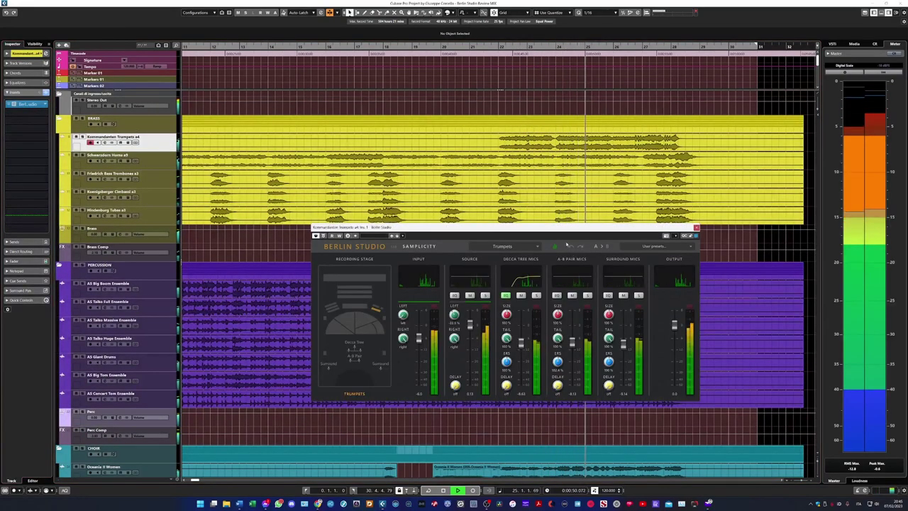
click(696, 227)
click(154, 217)
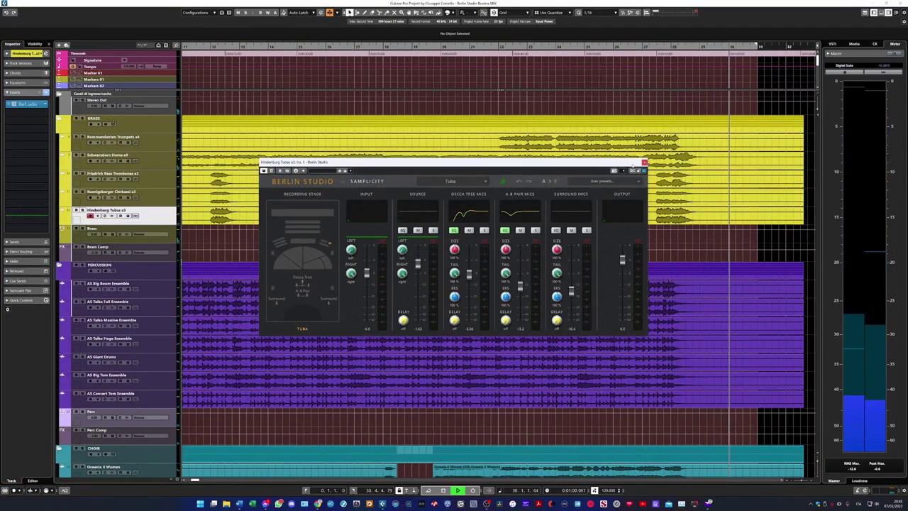
click(644, 162)
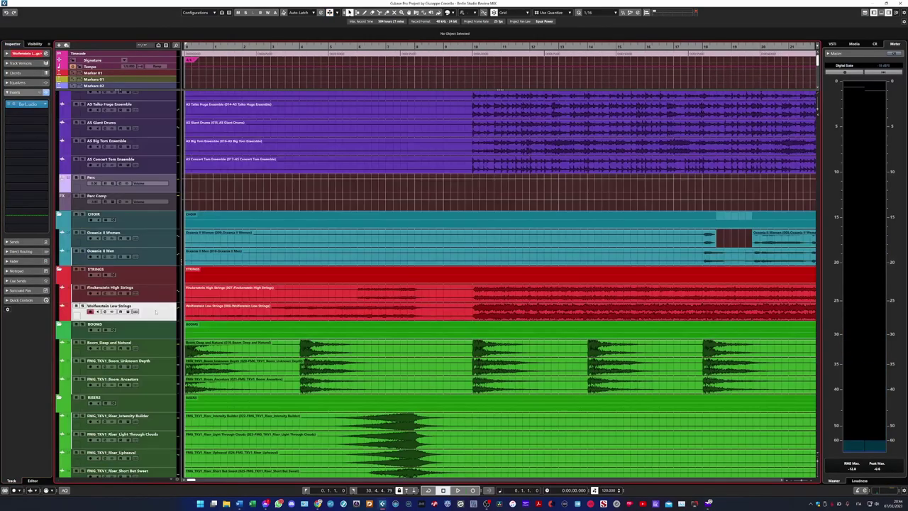
- Play the mix from the start and review the reverb settings of the low strings and high strings tracks
click(27, 105)
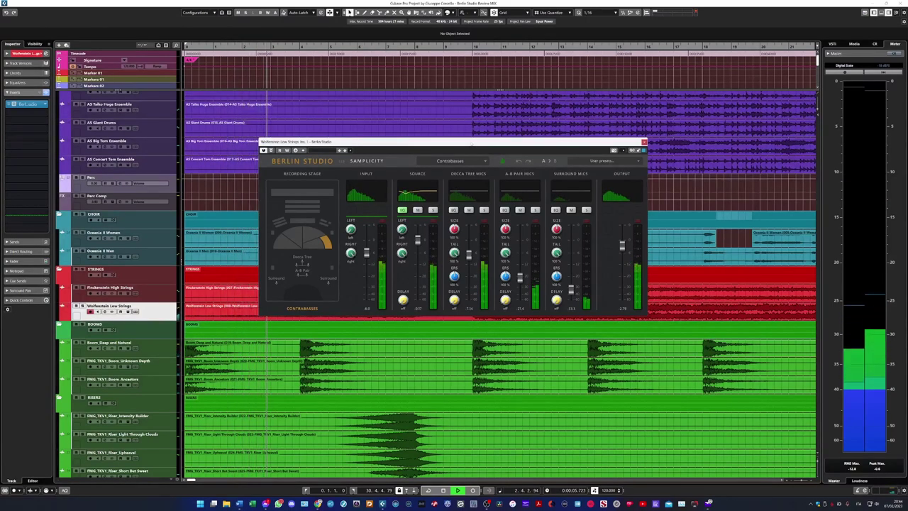
click(643, 142)
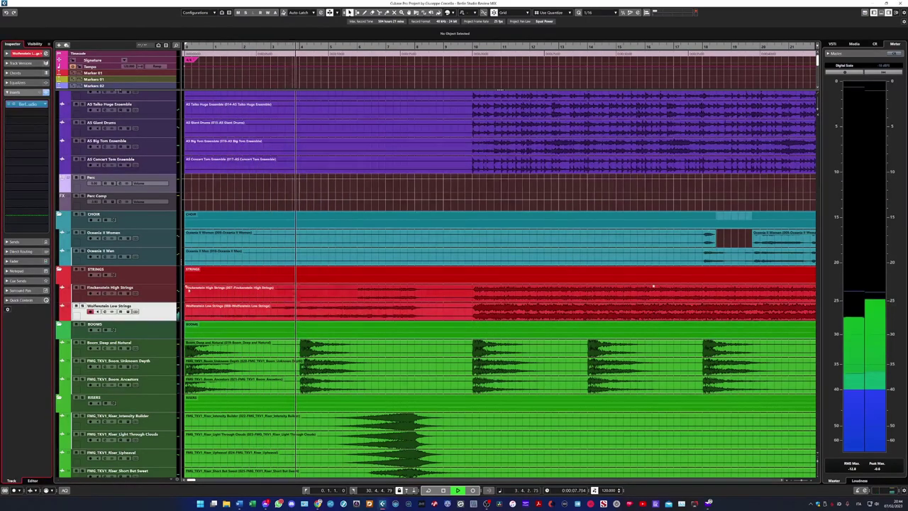
click(134, 298)
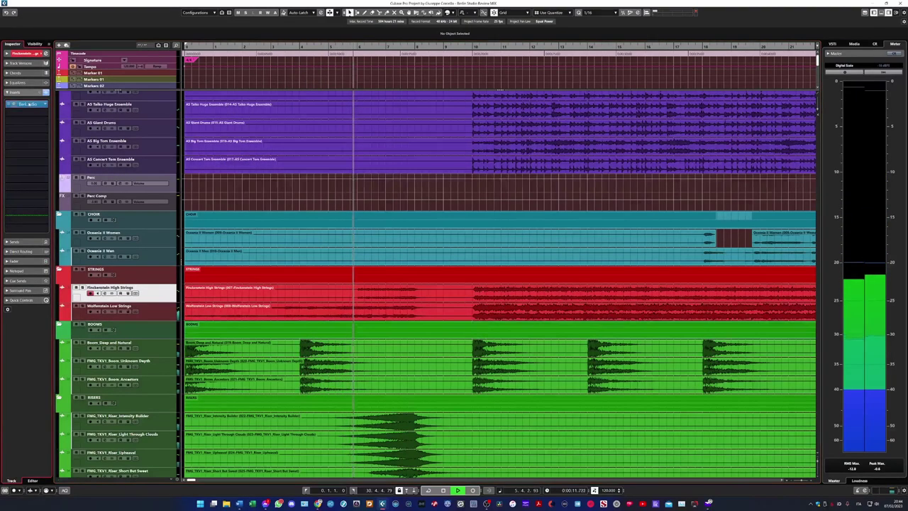
click(82, 288)
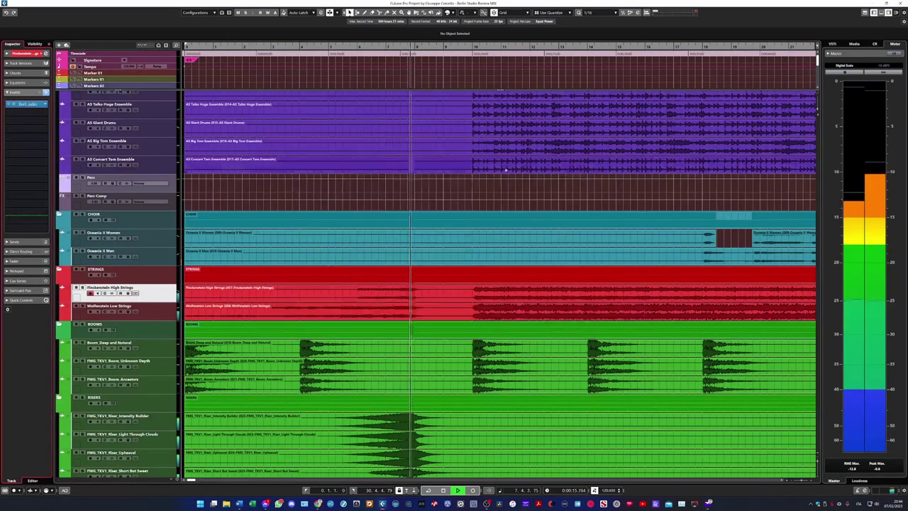
key(Escape)
- Review the Berlin Studio settings of the AS Taiko Full Ensemble track during the second playback of the mix
scroll(507, 198, up, 5)
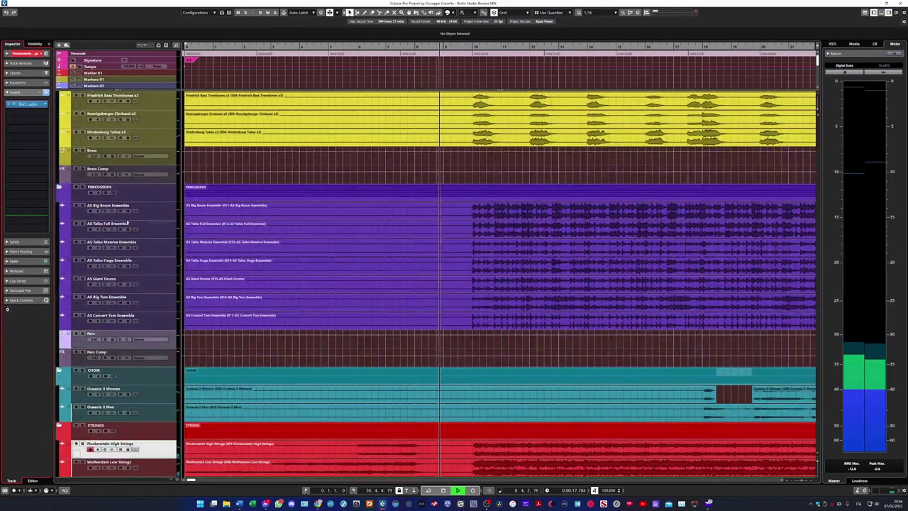
click(151, 210)
key(Down)
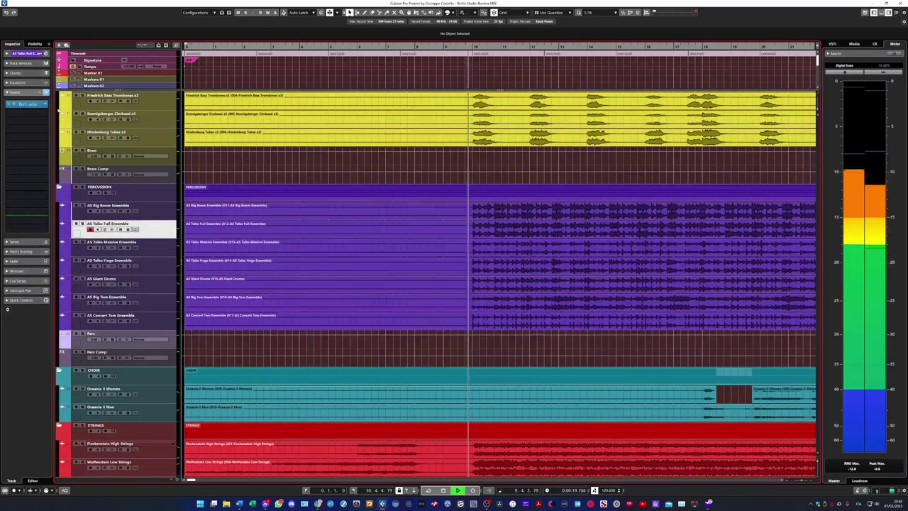
click(26, 105)
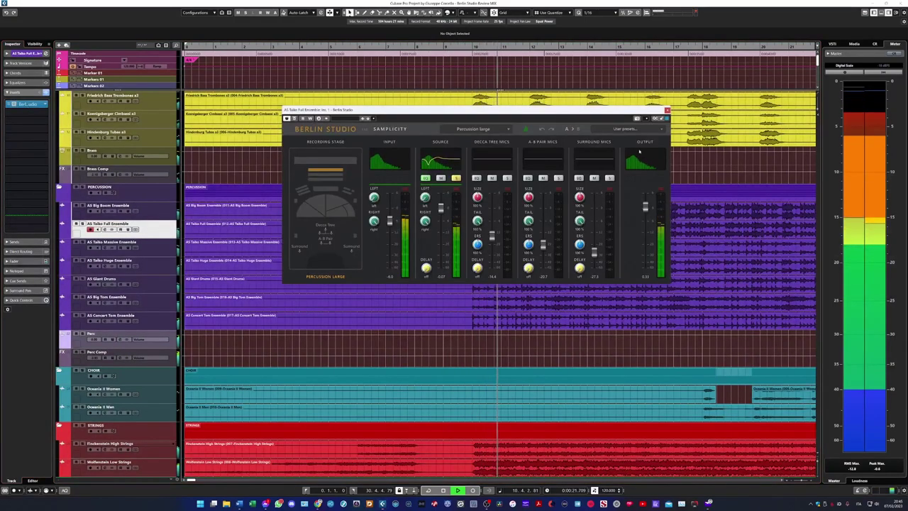
drag(525, 117, 521, 162)
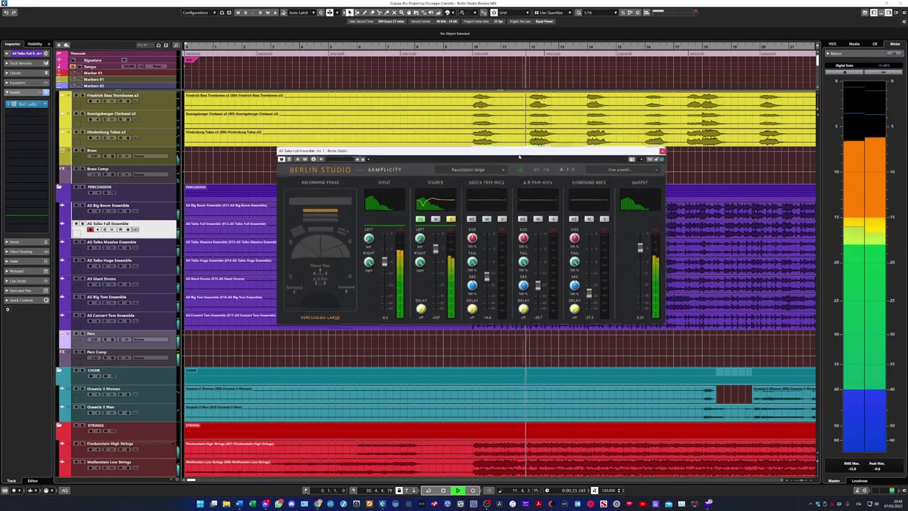
click(664, 155)
scroll(121, 248, up, 3)
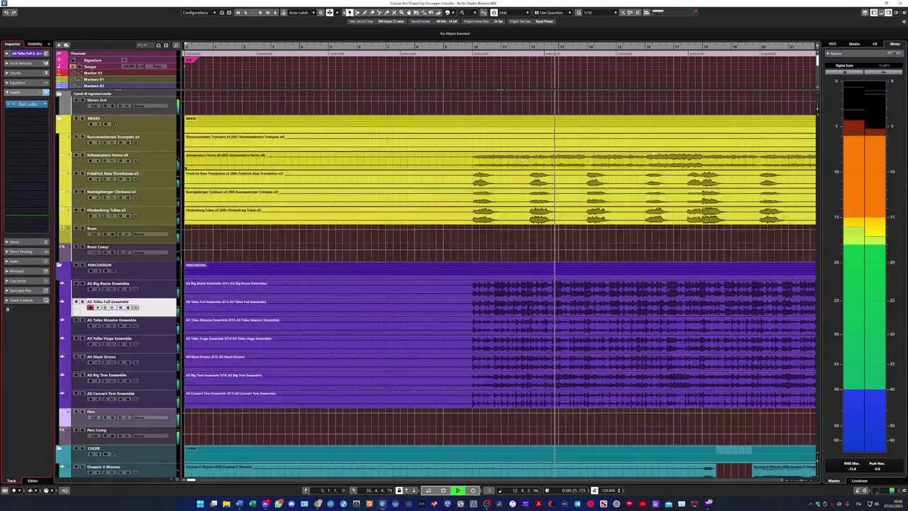